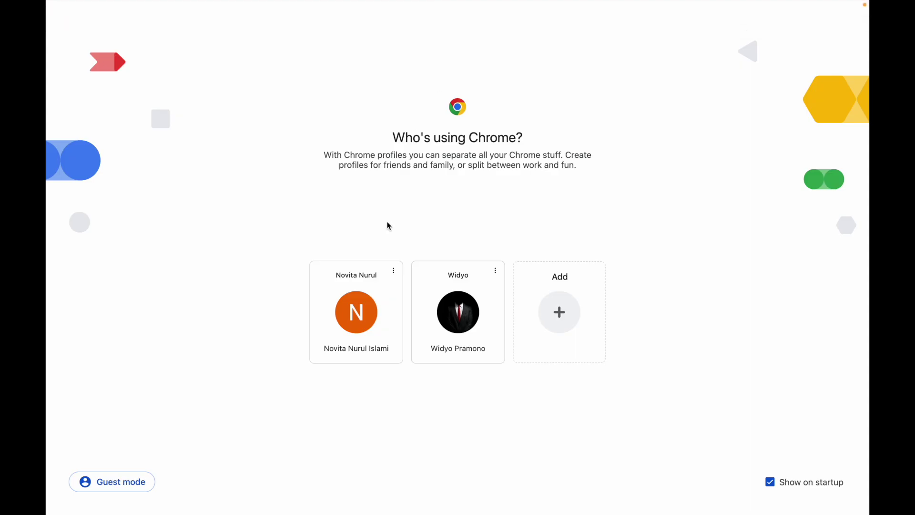
Open the first Chrome profile and search the web for "magic school ai".
{"action": "left_click", "coordinate": [362, 323]}
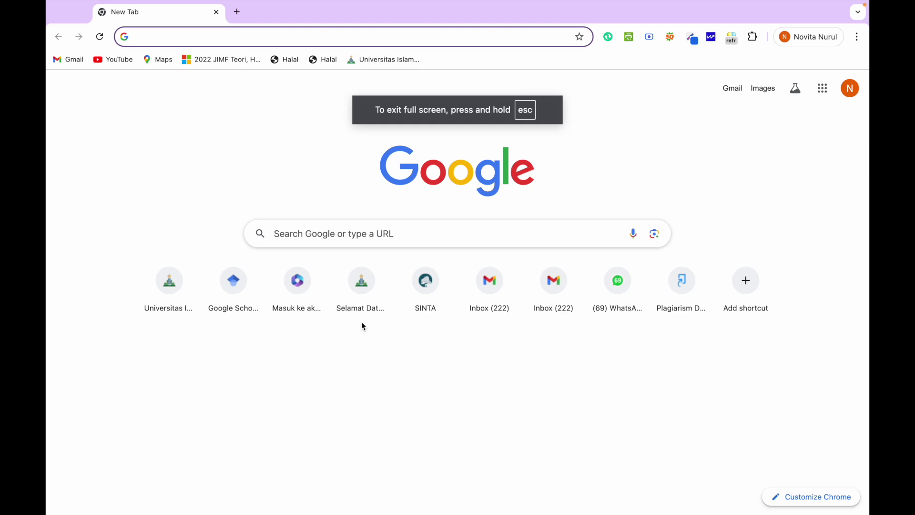
{"action": "type", "text": "m"}
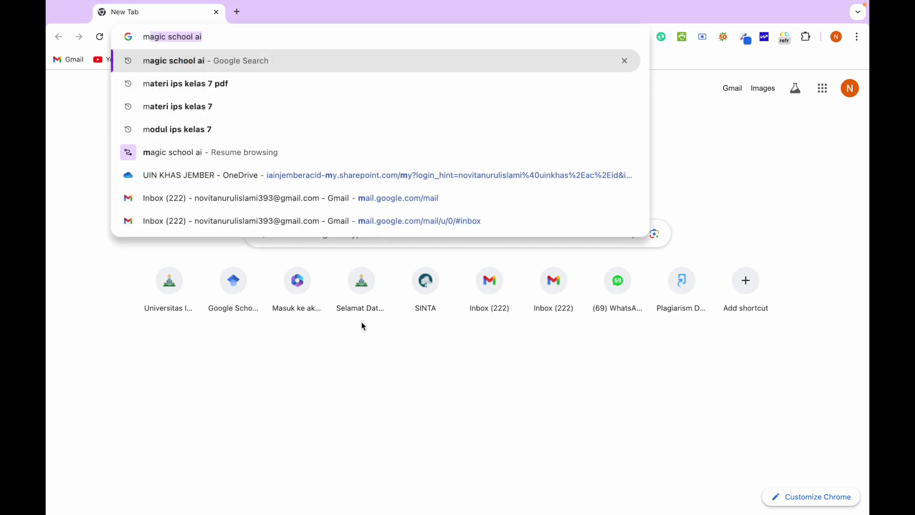
{"action": "key", "text": "Return"}
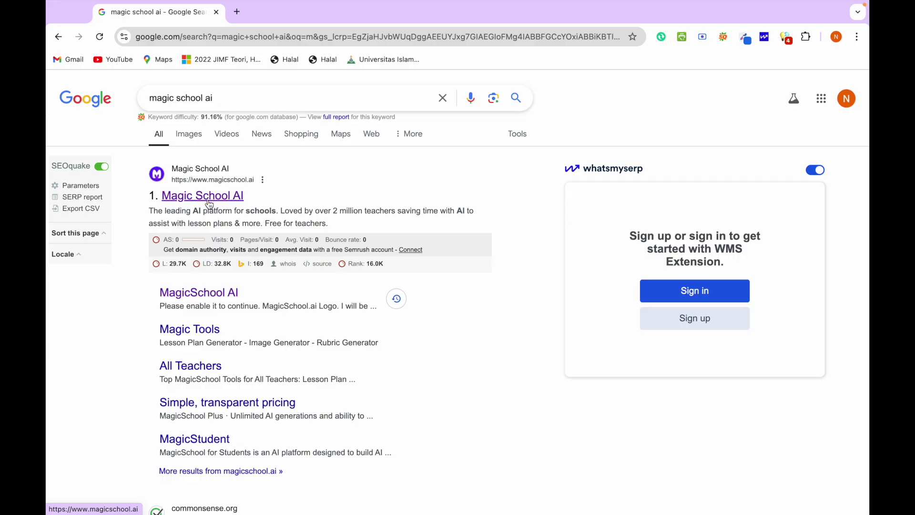
Open the Magic School AI website from the search results and start the free sign-up as an educator.
{"action": "left_click", "coordinate": [451, 302]}
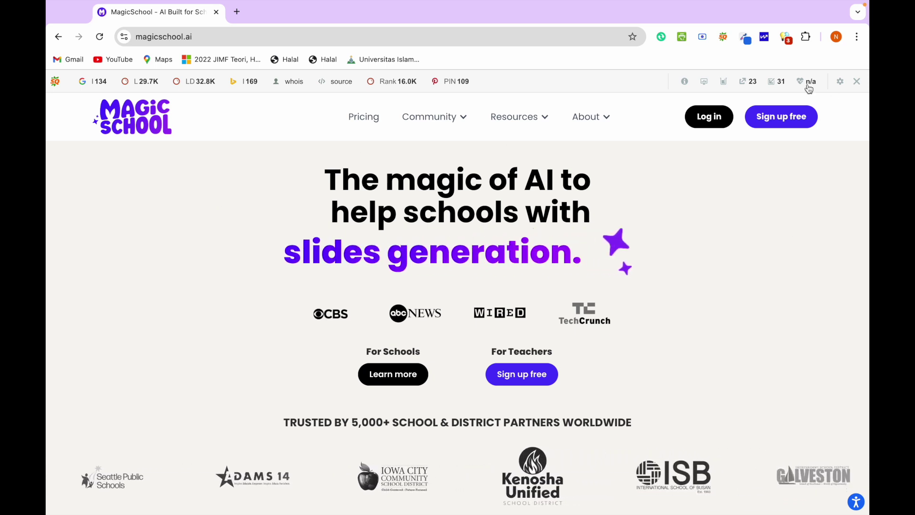
{"action": "left_click", "coordinate": [778, 127]}
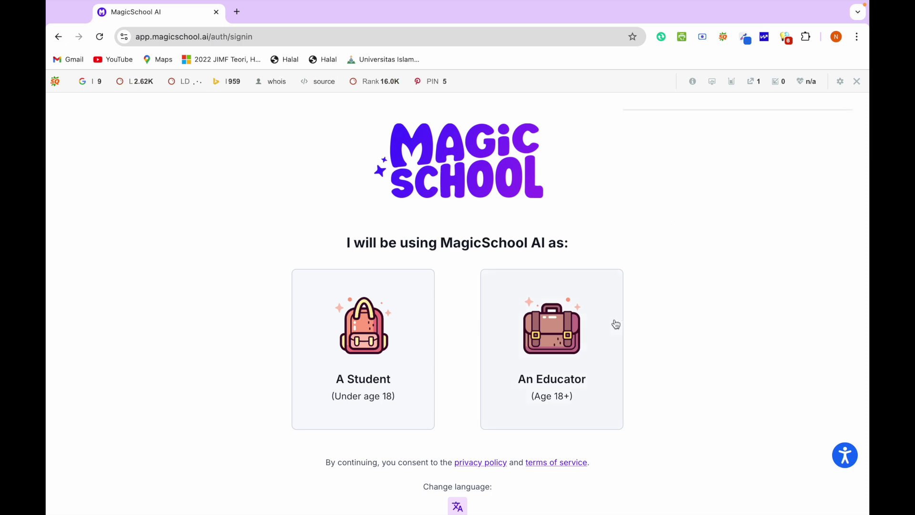
{"action": "left_click", "coordinate": [555, 345]}
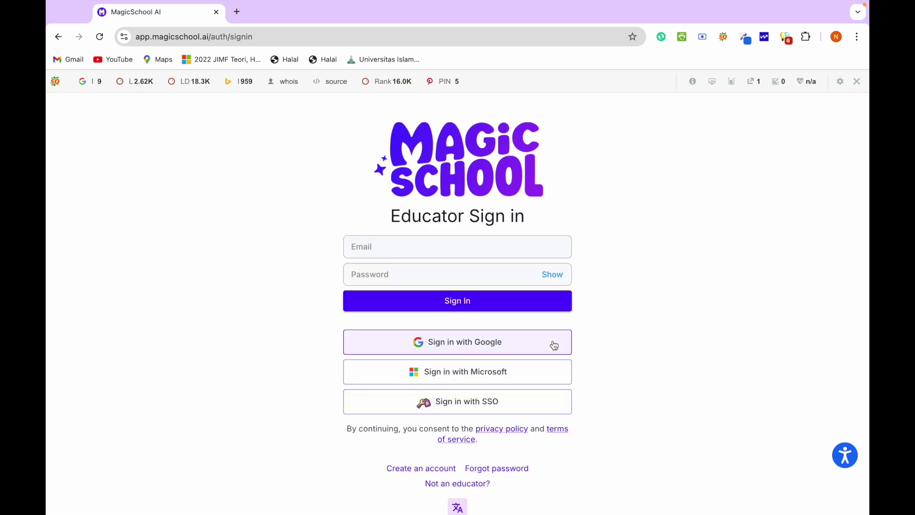
Open Gmail in a new browser tab and copy the account's e-mail address.
{"action": "left_click", "coordinate": [238, 12]}
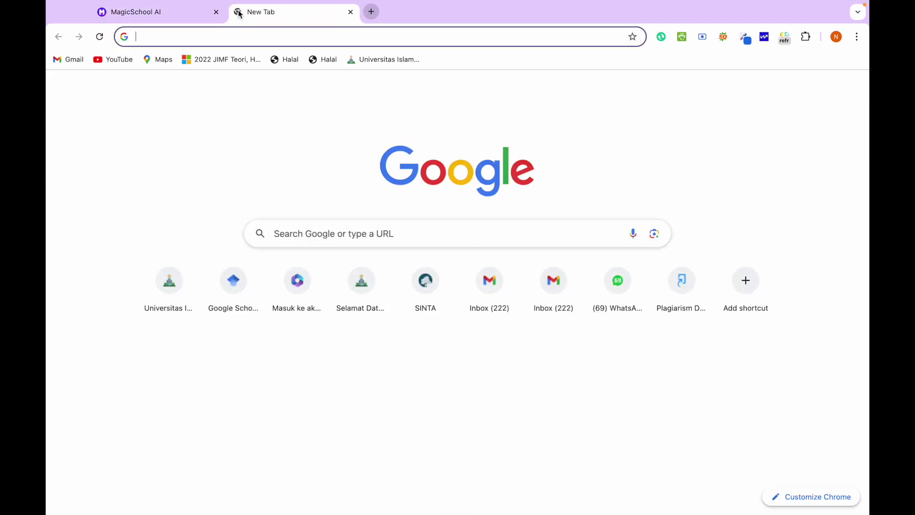
{"action": "left_click", "coordinate": [72, 60]}
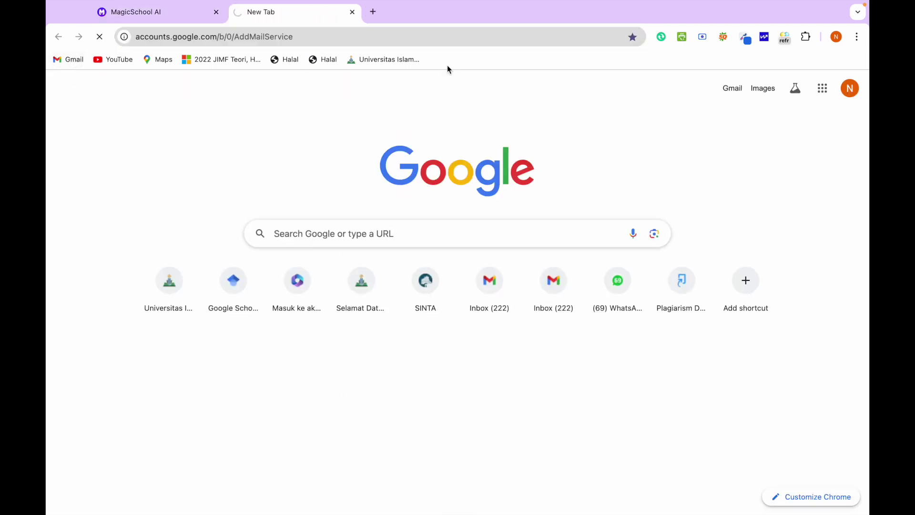
{"action": "left_click", "coordinate": [849, 91]}
{"action": "left_click_drag", "start_coordinate": [806, 123], "coordinate": [681, 128]}
{"action": "key", "text": "super+c"}
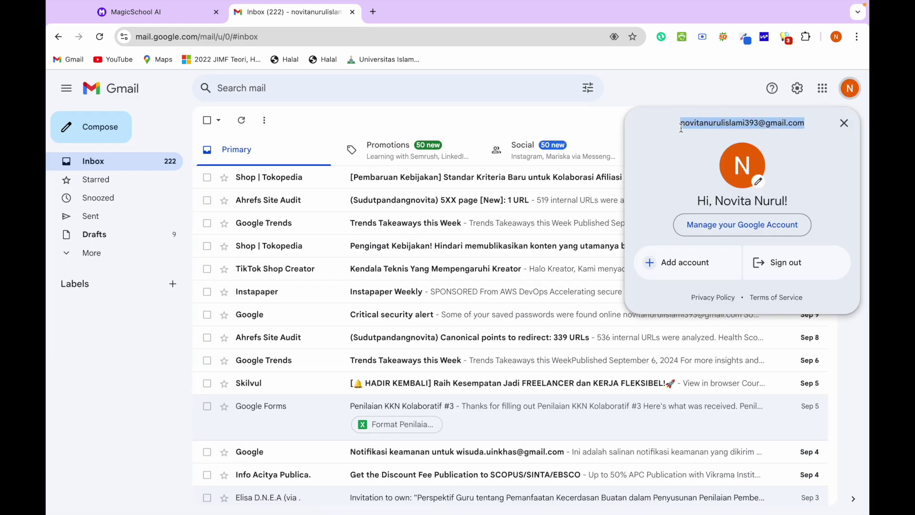
Paste the copied e-mail address into the e-mail field of the MagicSchool educator sign-in form.
{"action": "mouse_move", "coordinate": [156, 3]}
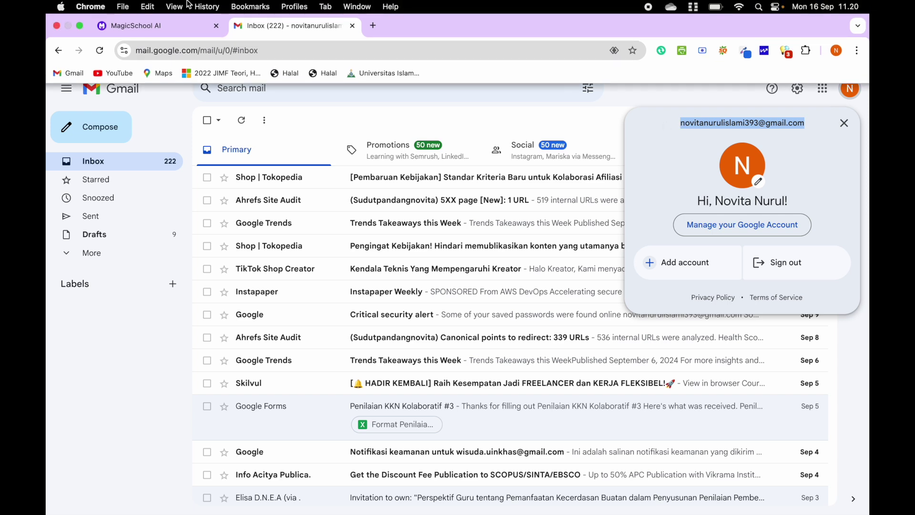
{"action": "left_click", "coordinate": [153, 27]}
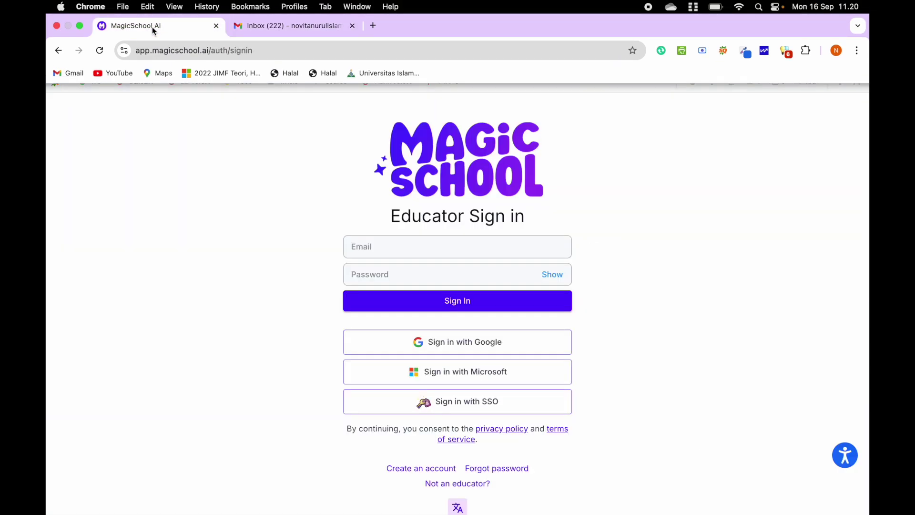
{"action": "left_click", "coordinate": [400, 252]}
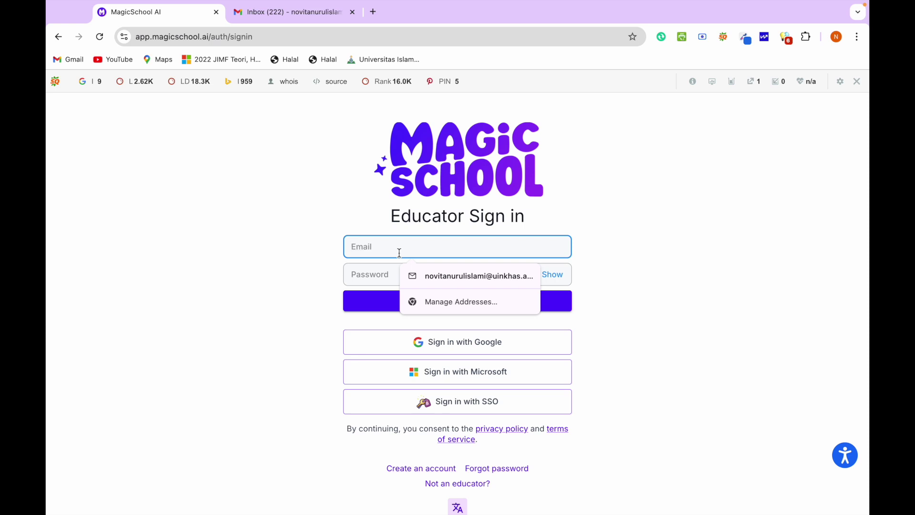
{"action": "key", "text": "super+v"}
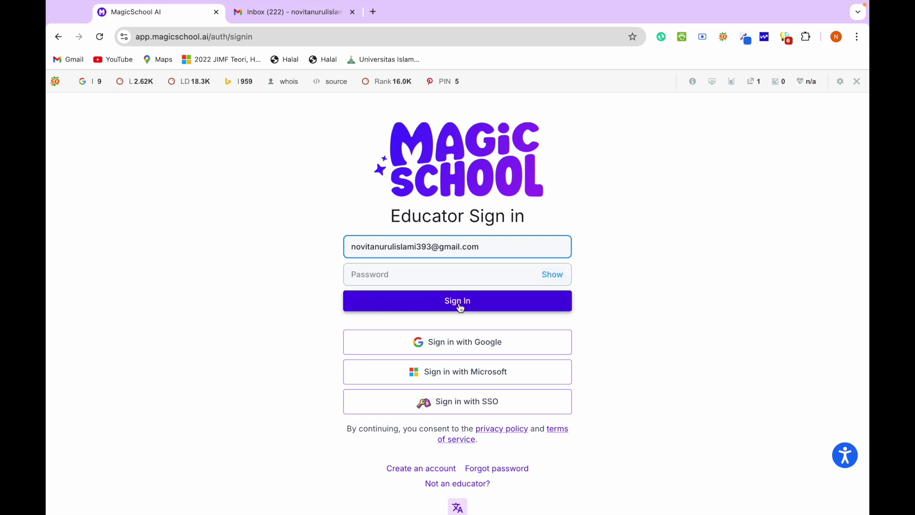
Sign in to MagicSchool with the existing Google account and approve sharing the account details.
{"action": "left_click", "coordinate": [453, 342]}
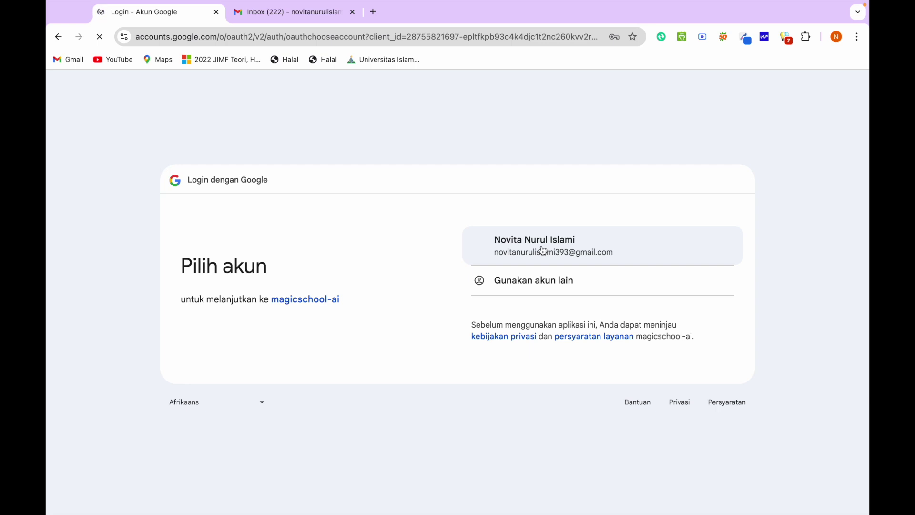
{"action": "left_click", "coordinate": [542, 249]}
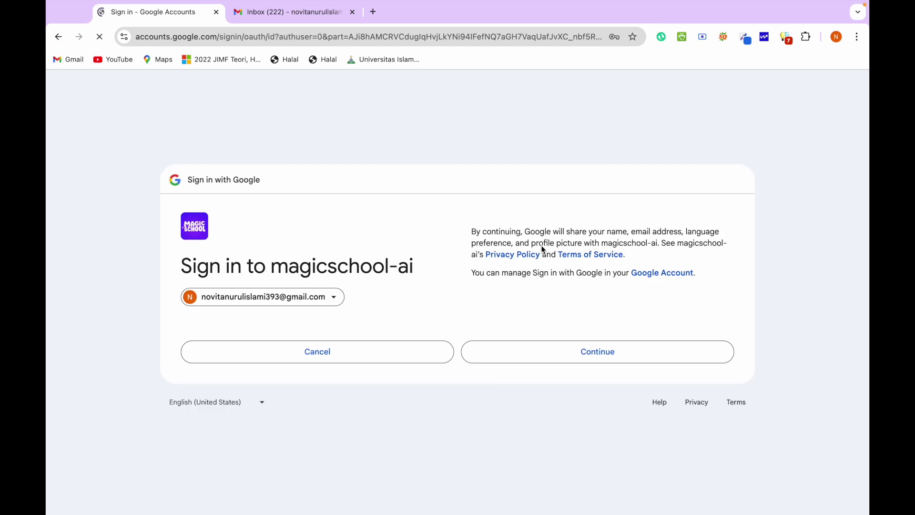
{"action": "left_click", "coordinate": [578, 353]}
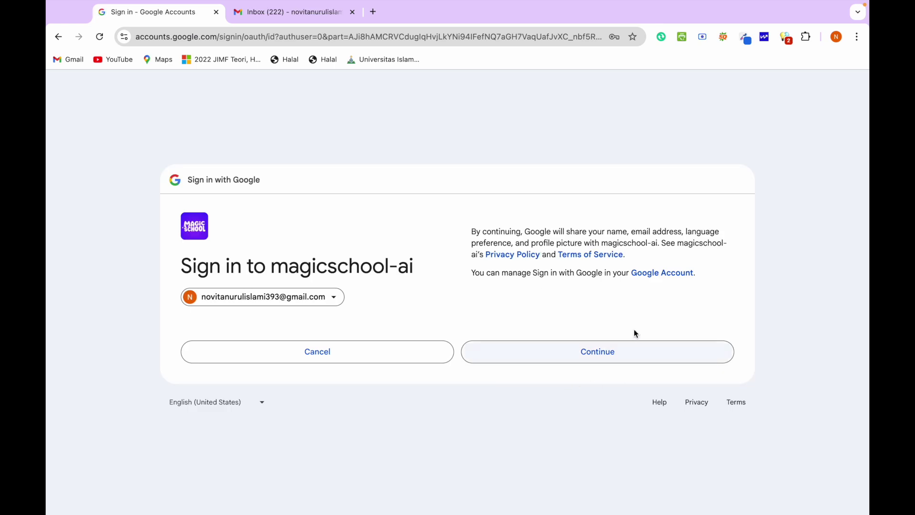
{"action": "left_click", "coordinate": [610, 355]}
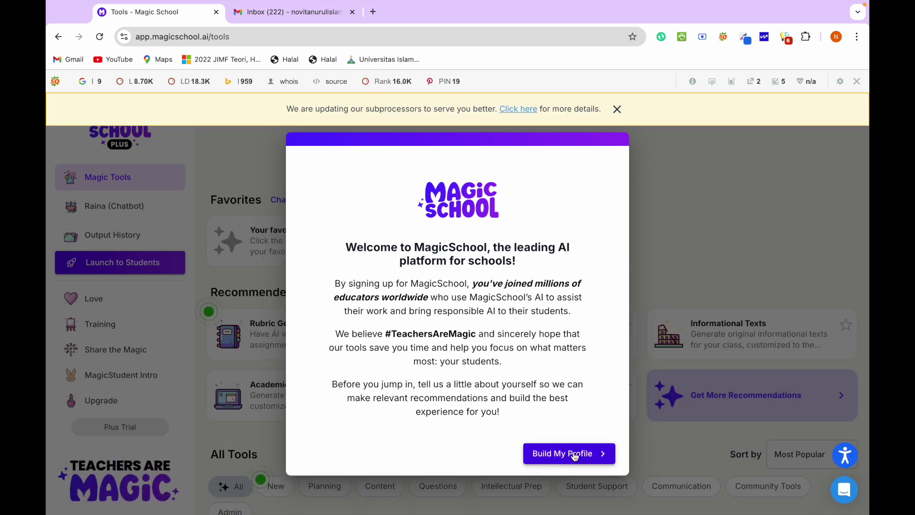
Start building the MagicSchool profile and set the role to Teacher.
{"action": "left_click", "coordinate": [575, 455]}
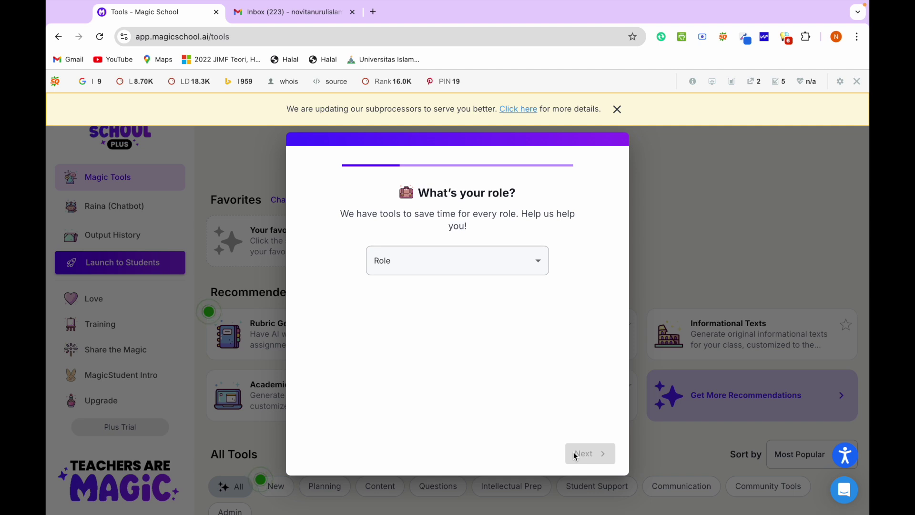
{"action": "left_click", "coordinate": [527, 264]}
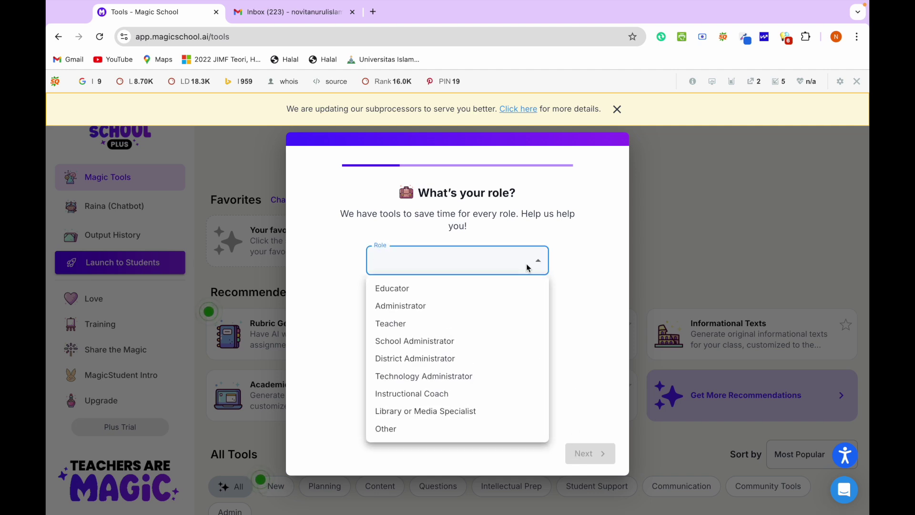
{"action": "left_click", "coordinate": [437, 328]}
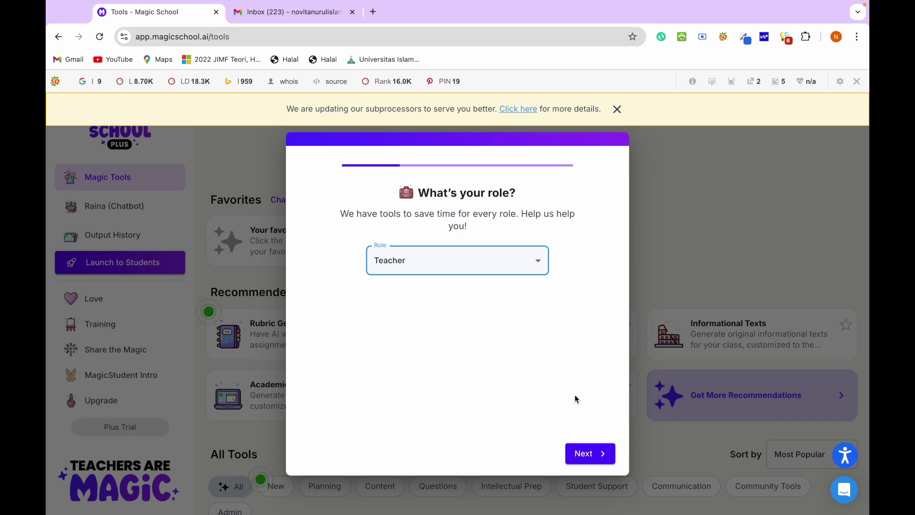
{"action": "left_click", "coordinate": [590, 455]}
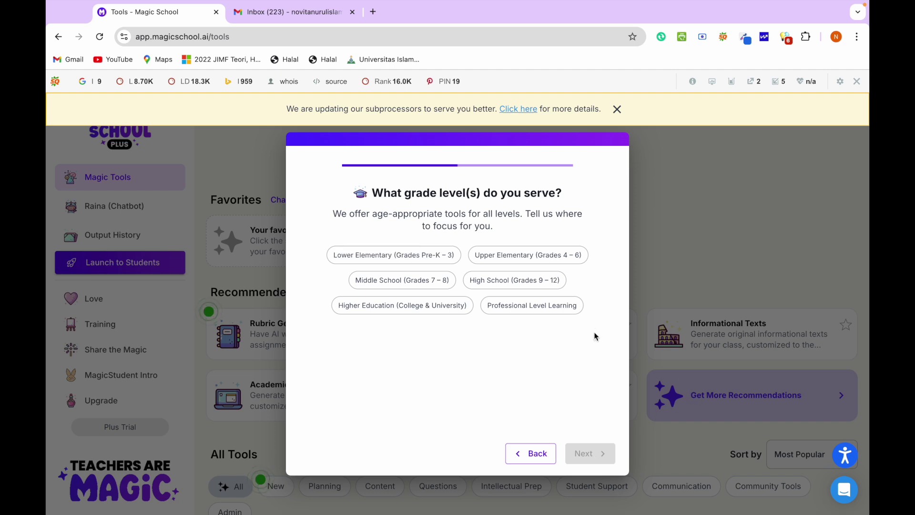
Set the grade level to High School (Grades 9 – 12) and the subject to Social Studies.
{"action": "left_click", "coordinate": [508, 283]}
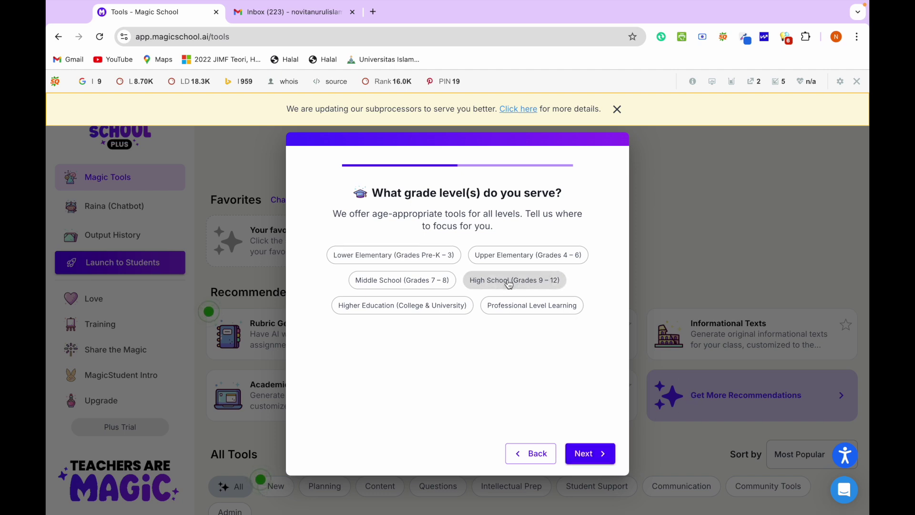
{"action": "left_click", "coordinate": [595, 456]}
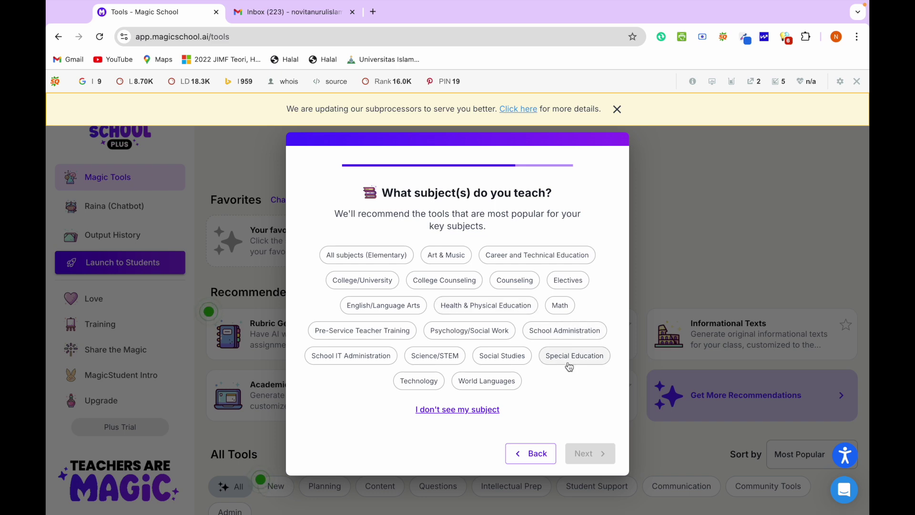
{"action": "left_click", "coordinate": [503, 360]}
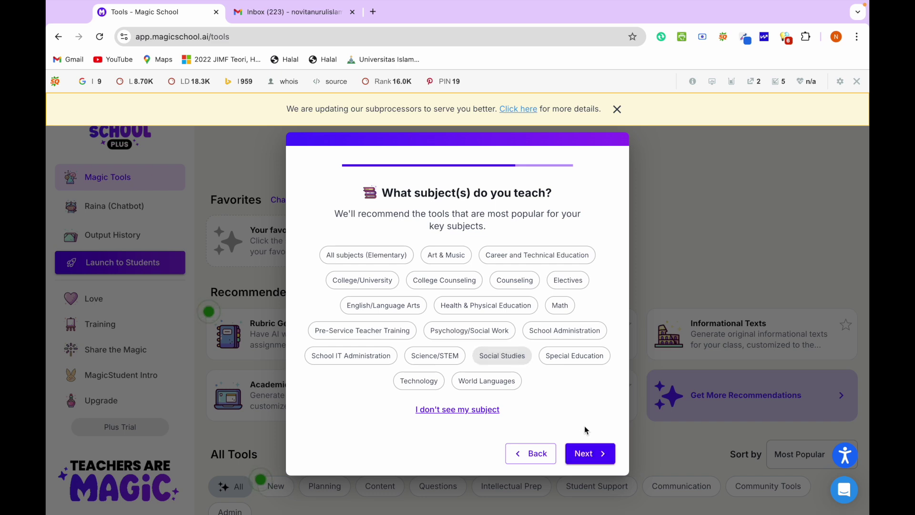
{"action": "left_click", "coordinate": [590, 451]}
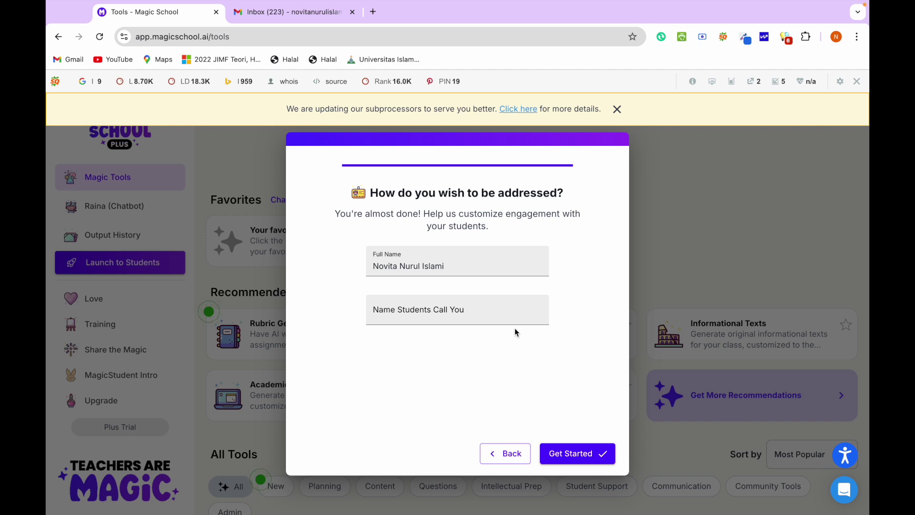
Complete the profile with the name students call the teacher and acknowledge the best practices for AI usage.
{"action": "left_click", "coordinate": [509, 303]}
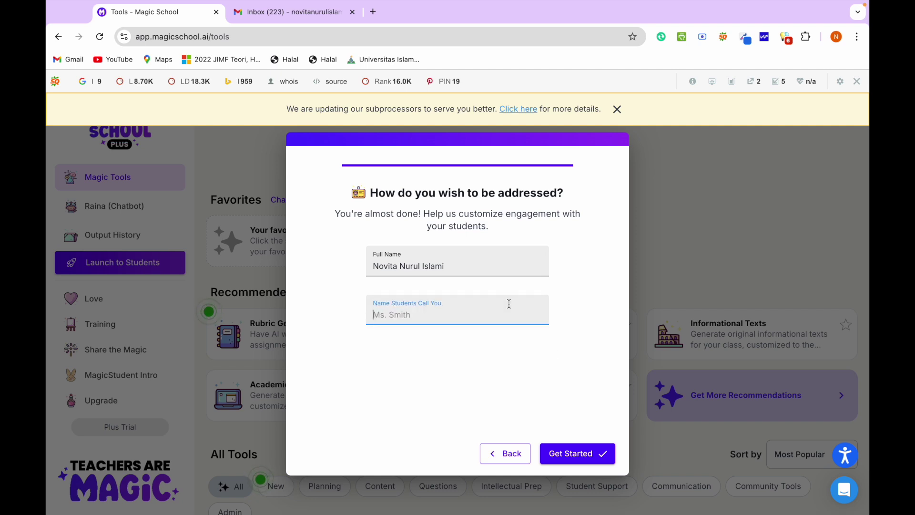
{"action": "type", "text": "N"}
{"action": "type", "text": "ob"}
{"action": "type", "text": "its"}
{"action": "key", "text": "BackSpace"}
{"action": "type", "text": "a"}
{"action": "left_click", "coordinate": [579, 453]}
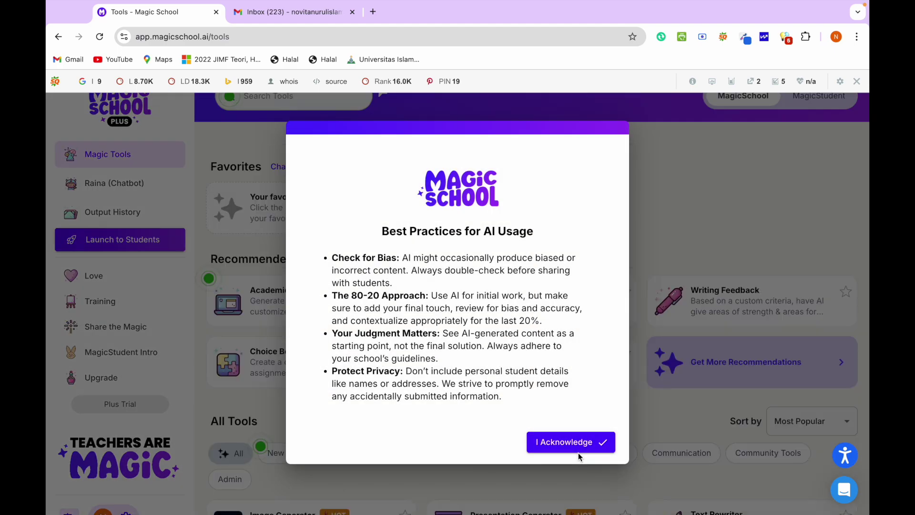
{"action": "left_click", "coordinate": [579, 444]}
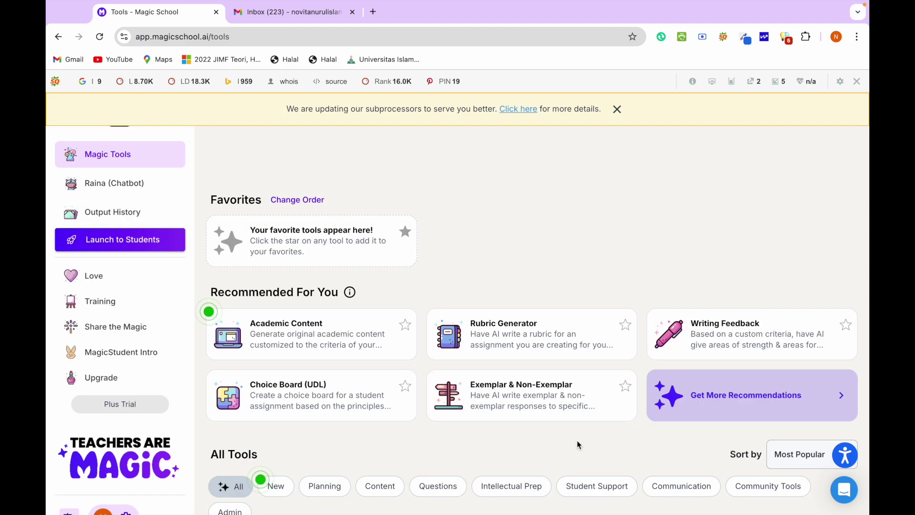
Look through the All Tools catalogue to see which teaching tools MagicSchool offers.
{"action": "scroll", "coordinate": [579, 444], "scroll_direction": "down", "scroll_amount": 5}
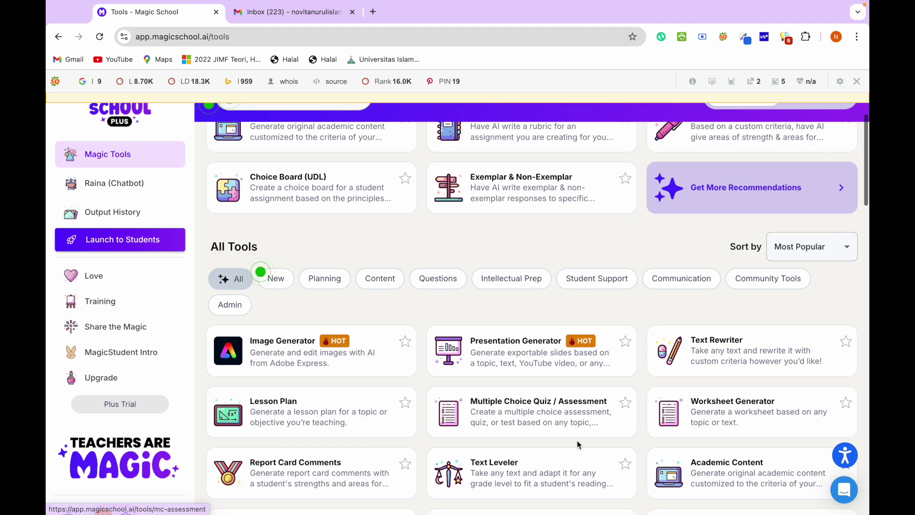
{"action": "scroll", "coordinate": [579, 444], "scroll_direction": "down", "scroll_amount": 3}
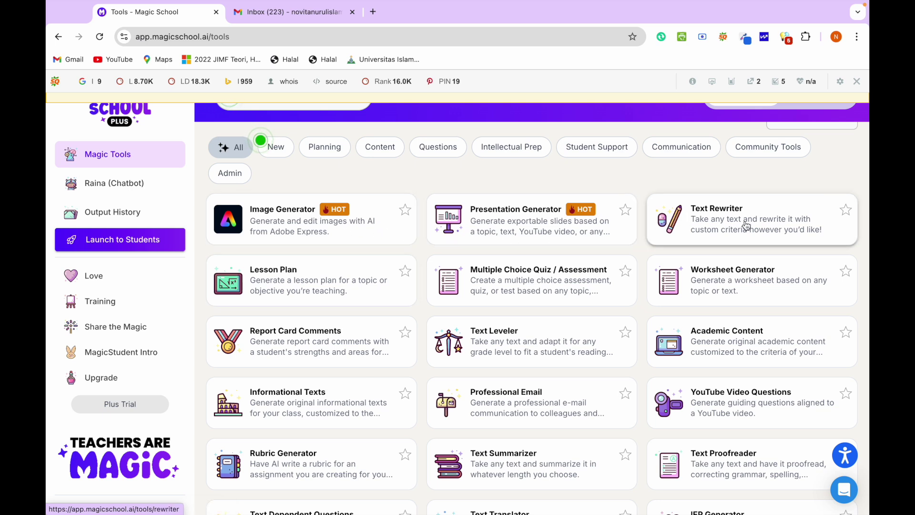
{"action": "scroll", "coordinate": [746, 225], "scroll_direction": "down", "scroll_amount": 2}
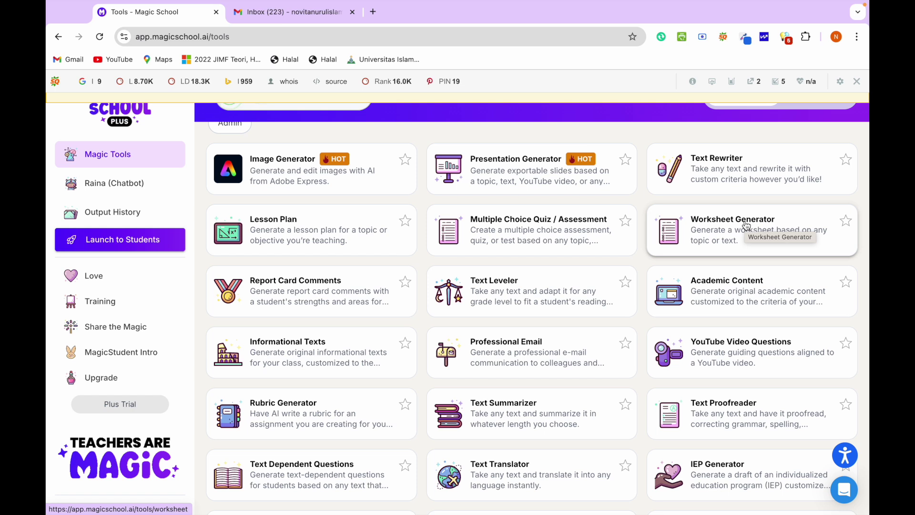
{"action": "scroll", "coordinate": [747, 224], "scroll_direction": "down", "scroll_amount": 1}
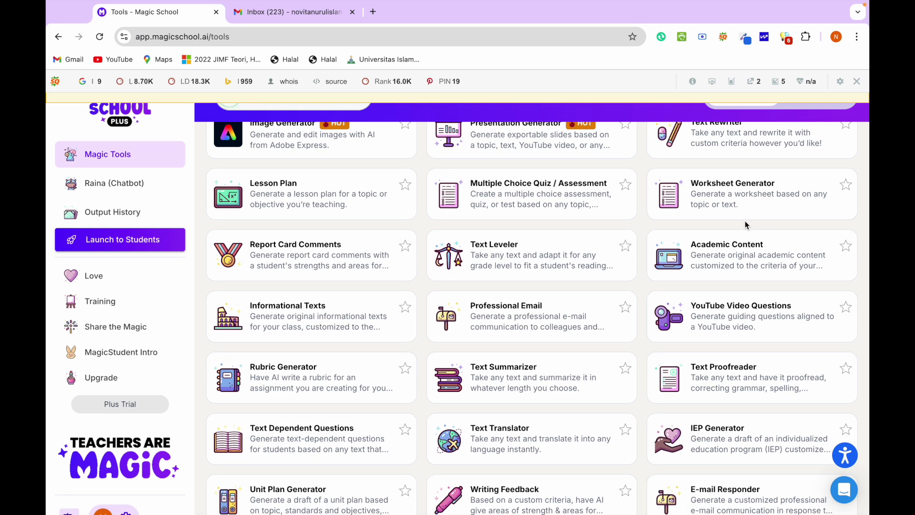
{"action": "scroll", "coordinate": [745, 221], "scroll_direction": "down", "scroll_amount": 2}
{"action": "scroll", "coordinate": [745, 222], "scroll_direction": "down", "scroll_amount": 4}
{"action": "scroll", "coordinate": [745, 225], "scroll_direction": "down", "scroll_amount": 2}
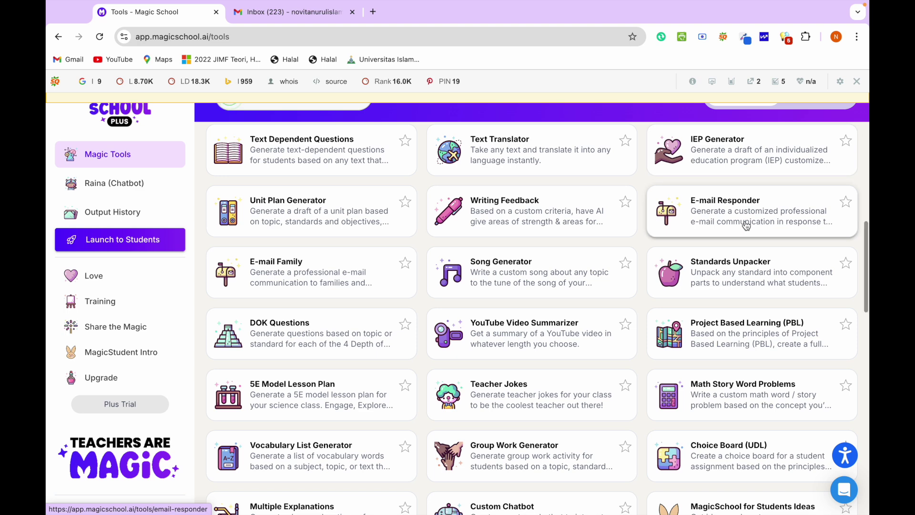
{"action": "scroll", "coordinate": [746, 225], "scroll_direction": "down", "scroll_amount": 1}
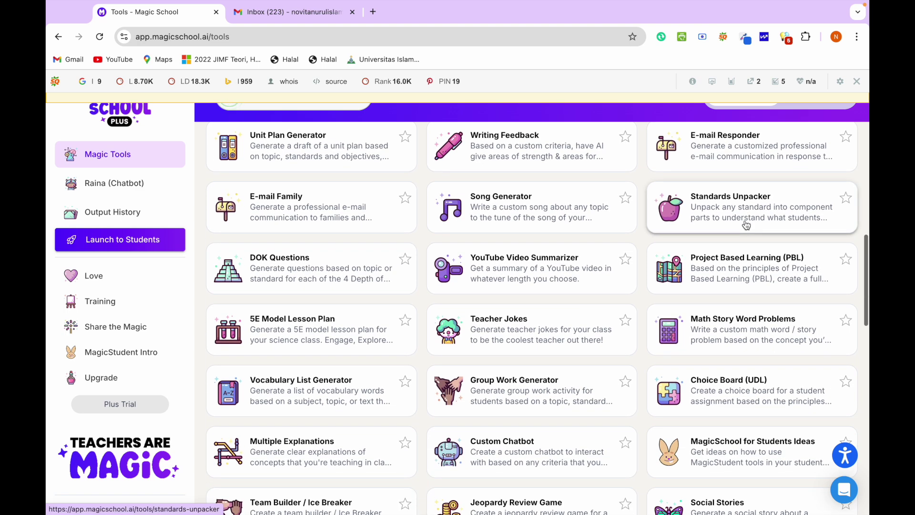
{"action": "scroll", "coordinate": [746, 225], "scroll_direction": "down", "scroll_amount": 1}
{"action": "scroll", "coordinate": [746, 223], "scroll_direction": "down", "scroll_amount": 1}
{"action": "scroll", "coordinate": [746, 220], "scroll_direction": "down", "scroll_amount": 1}
{"action": "scroll", "coordinate": [746, 221], "scroll_direction": "down", "scroll_amount": 2}
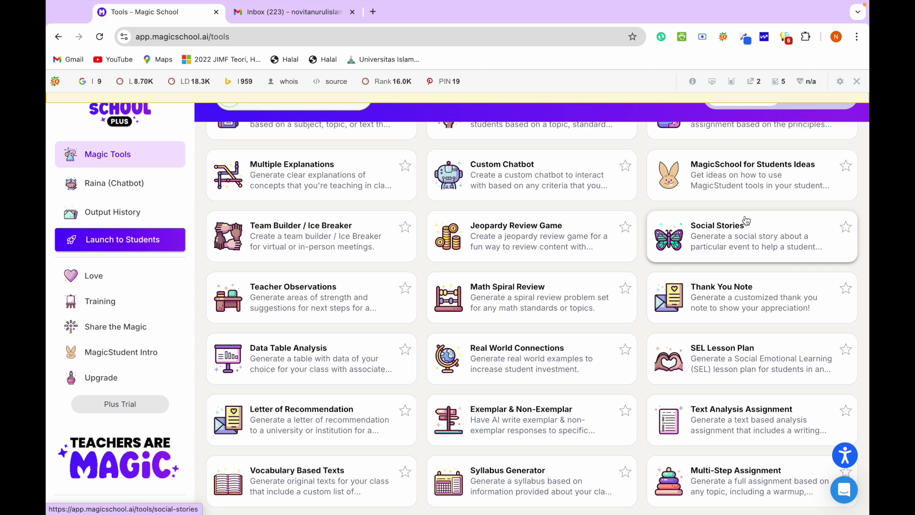
Examine the remaining tools in the lower part of the All Tools catalogue, through the planning, scaffolding and SAT practice tools.
{"action": "scroll", "coordinate": [746, 221], "scroll_direction": "down", "scroll_amount": 5}
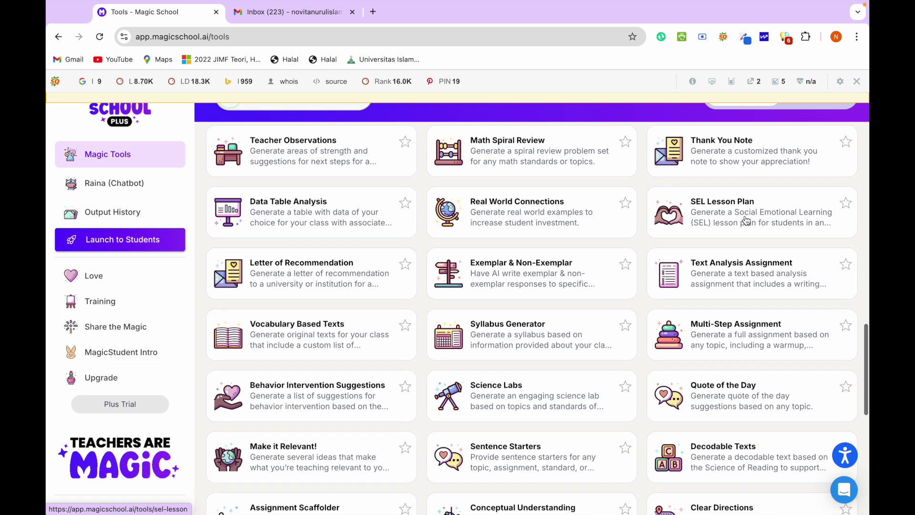
{"action": "scroll", "coordinate": [746, 220], "scroll_direction": "down", "scroll_amount": 2}
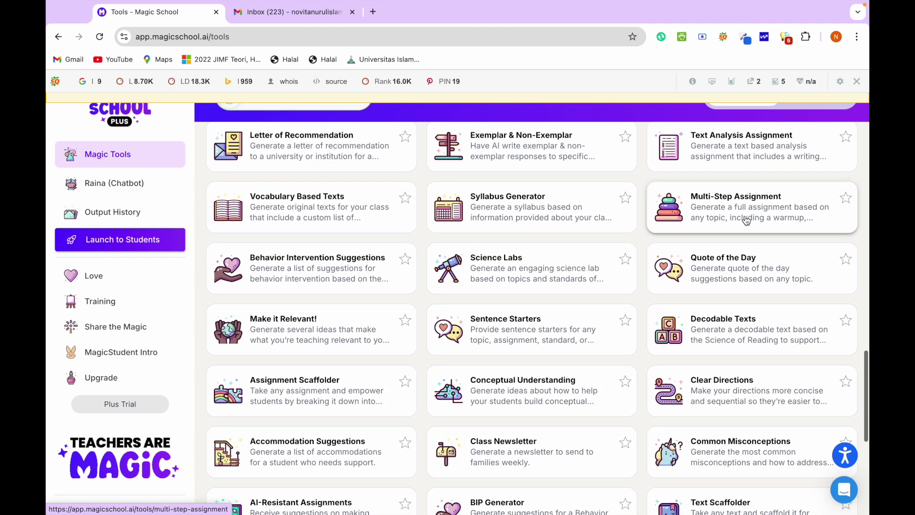
{"action": "scroll", "coordinate": [746, 221], "scroll_direction": "down", "scroll_amount": 4}
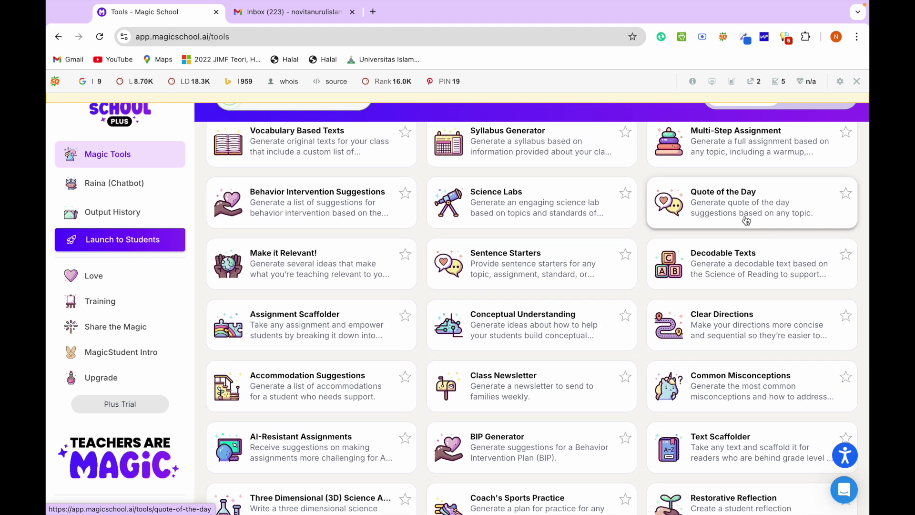
{"action": "scroll", "coordinate": [746, 220], "scroll_direction": "down", "scroll_amount": 1}
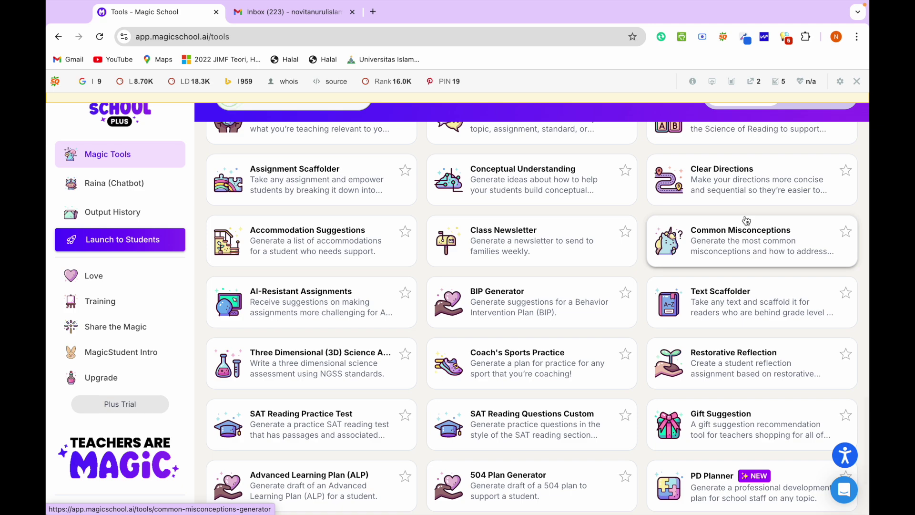
{"action": "scroll", "coordinate": [746, 220], "scroll_direction": "down", "scroll_amount": 15}
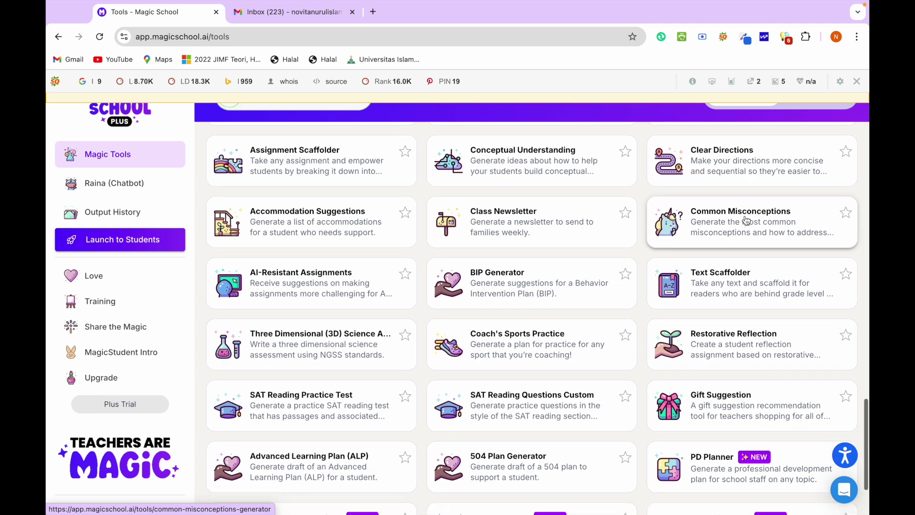
{"action": "scroll", "coordinate": [746, 220], "scroll_direction": "up", "scroll_amount": 10}
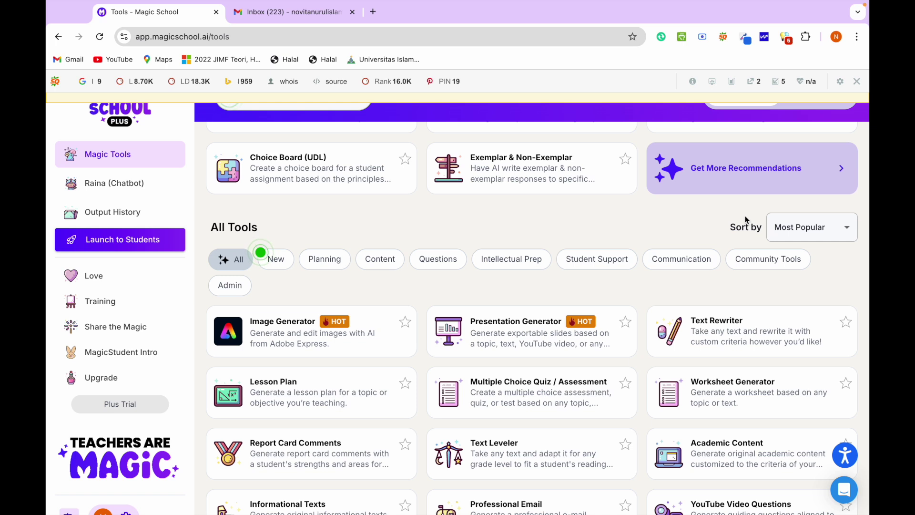
Close the Gmail inbox tab and keep the MagicSchool tools page open at the All Tools section.
{"action": "mouse_move", "coordinate": [562, 2]}
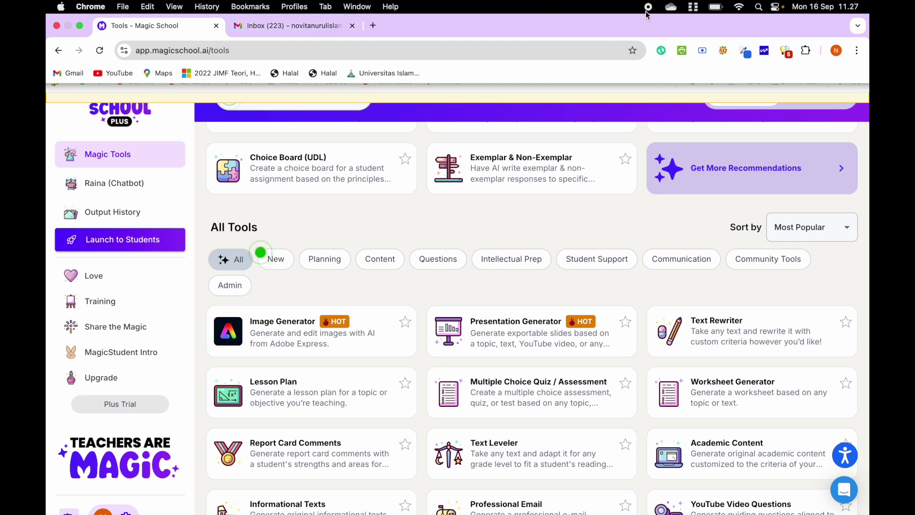
{"action": "left_click", "coordinate": [353, 25]}
{"action": "scroll", "coordinate": [305, 359], "scroll_direction": "up", "scroll_amount": 1}
{"action": "scroll", "coordinate": [304, 358], "scroll_direction": "down", "scroll_amount": 1}
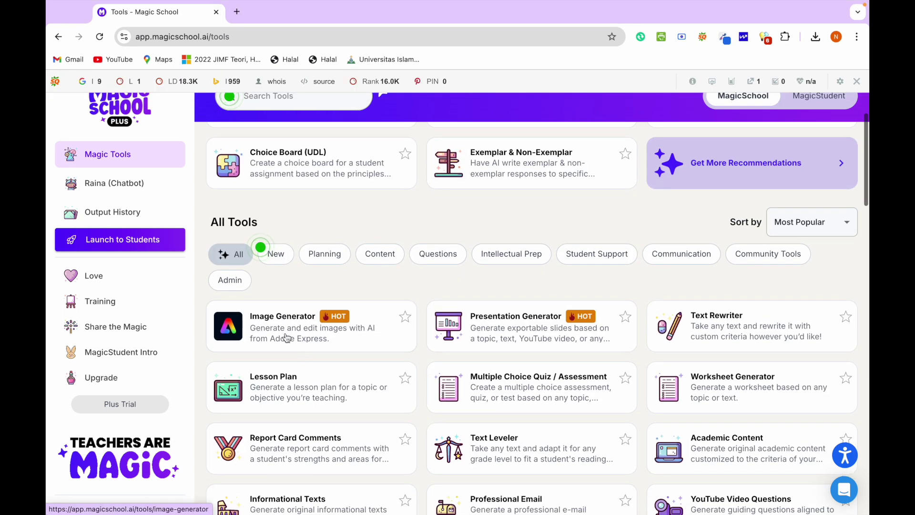
Filter the All Tools catalogue by New and by Planning to review the tools in each category.
{"action": "left_click", "coordinate": [276, 254]}
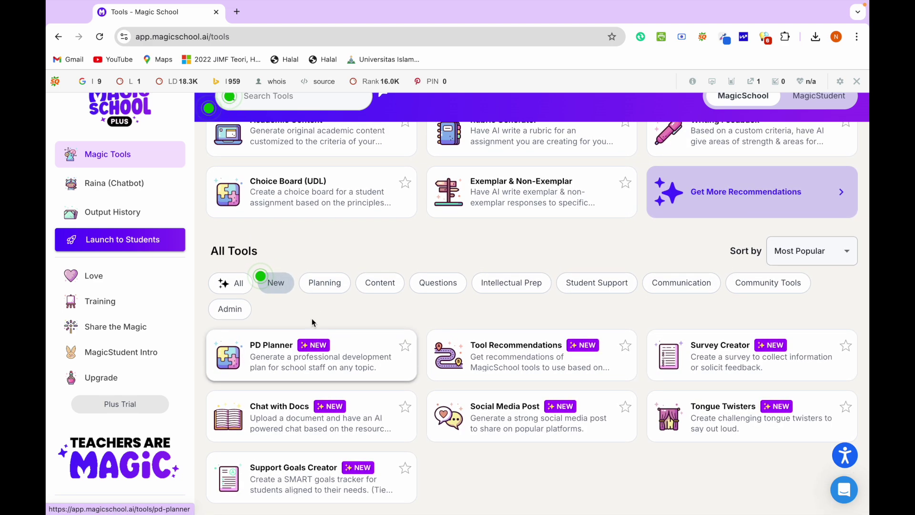
{"action": "left_click", "coordinate": [325, 280]}
{"action": "scroll", "coordinate": [355, 376], "scroll_direction": "down", "scroll_amount": 4}
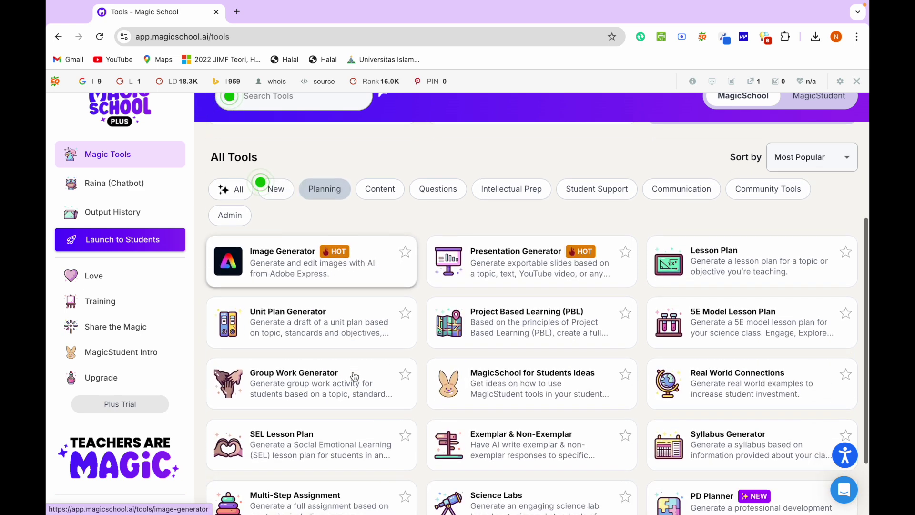
{"action": "scroll", "coordinate": [354, 377], "scroll_direction": "up", "scroll_amount": 2}
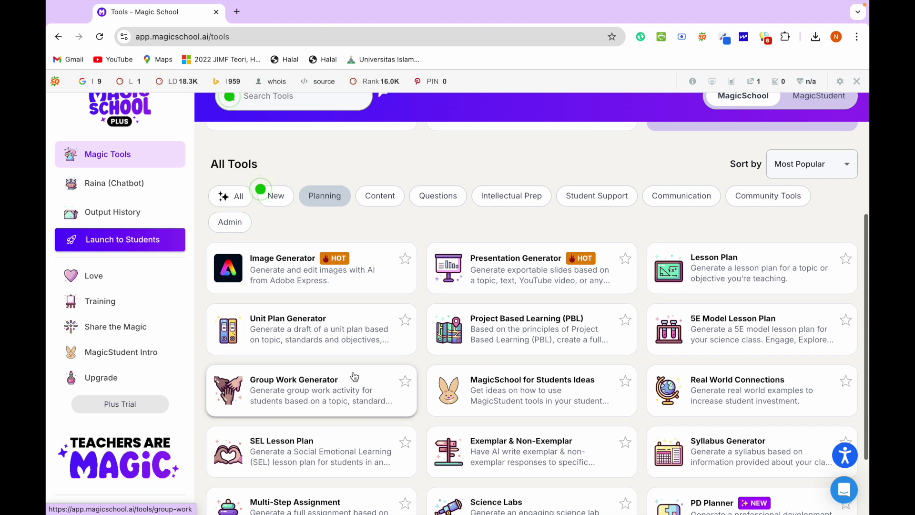
Filter the catalogue by Content and by Questions to review the content creation and assessment tools.
{"action": "left_click", "coordinate": [381, 202]}
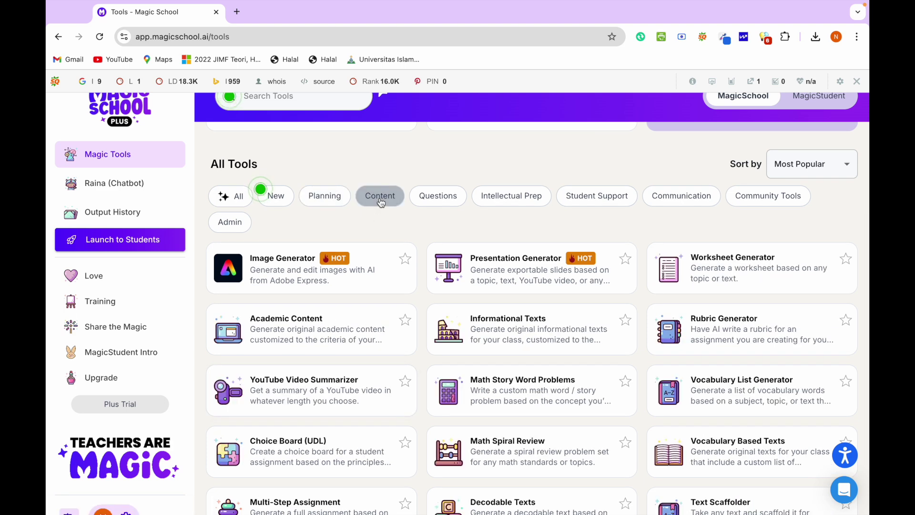
{"action": "scroll", "coordinate": [368, 293], "scroll_direction": "down", "scroll_amount": 1}
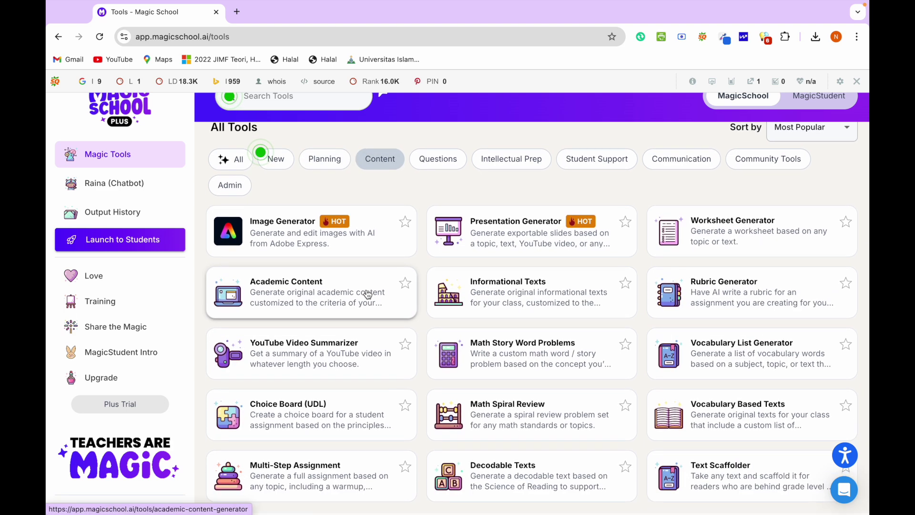
{"action": "scroll", "coordinate": [367, 294], "scroll_direction": "up", "scroll_amount": 2}
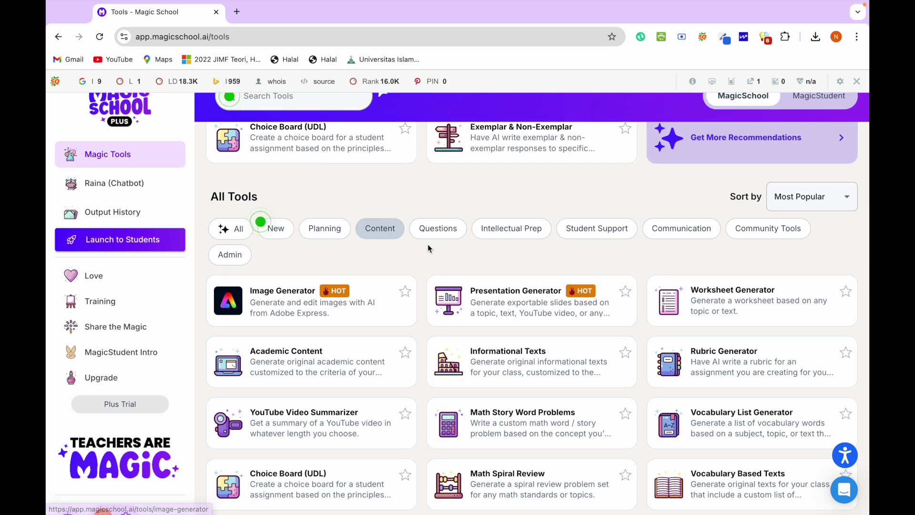
{"action": "left_click", "coordinate": [436, 230]}
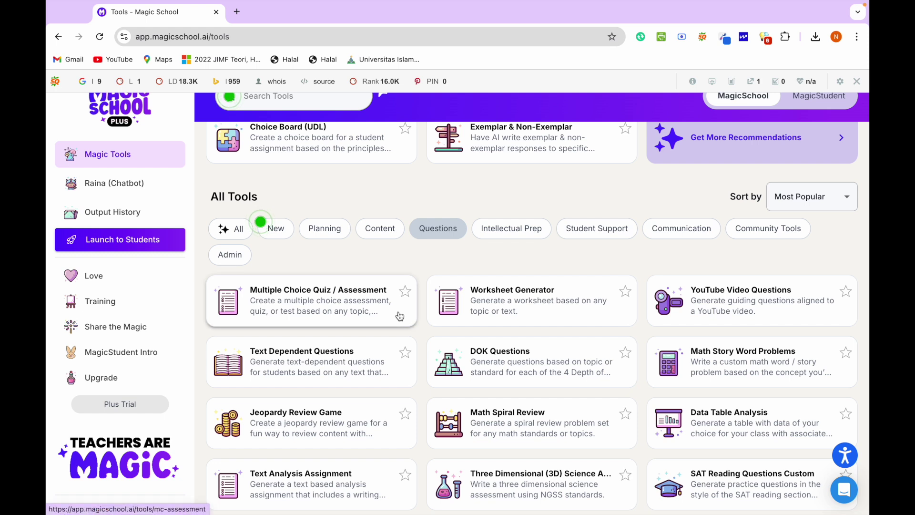
{"action": "scroll", "coordinate": [402, 286], "scroll_direction": "down", "scroll_amount": 1}
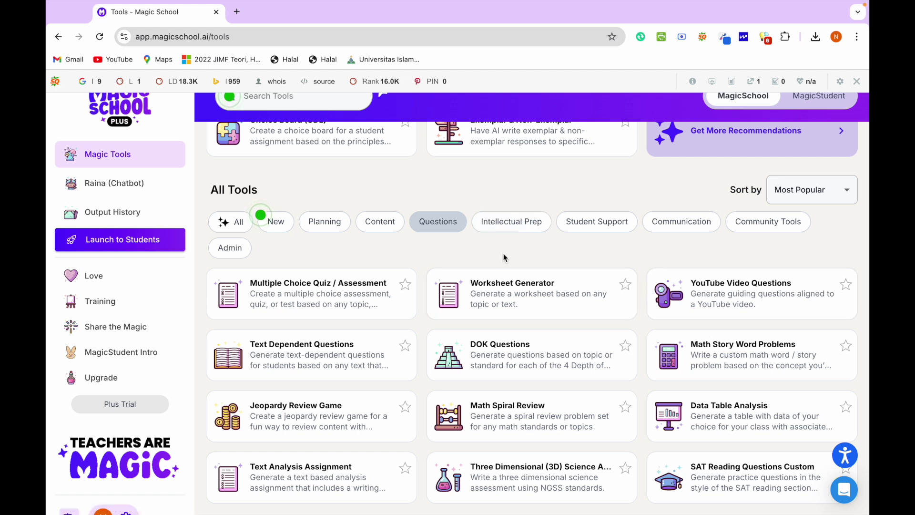
Filter the catalogue by Intellectual Prep and by Student Support to review the tools in both categories.
{"action": "left_click", "coordinate": [519, 228]}
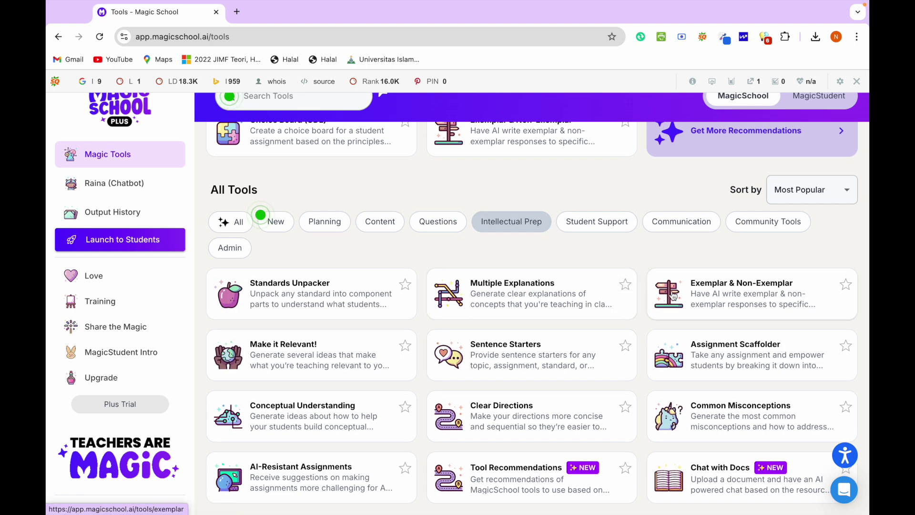
{"action": "left_click", "coordinate": [608, 231]}
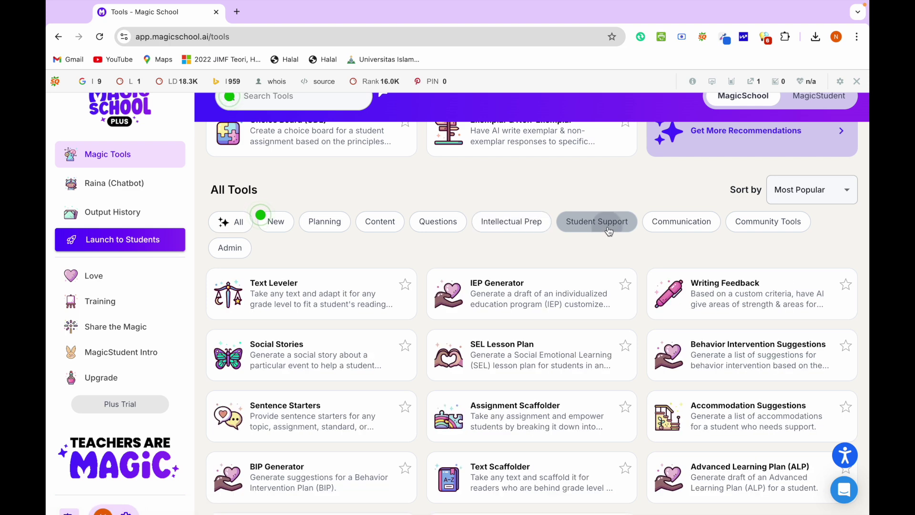
{"action": "scroll", "coordinate": [587, 293], "scroll_direction": "down", "scroll_amount": 2}
{"action": "scroll", "coordinate": [589, 289], "scroll_direction": "down", "scroll_amount": 1}
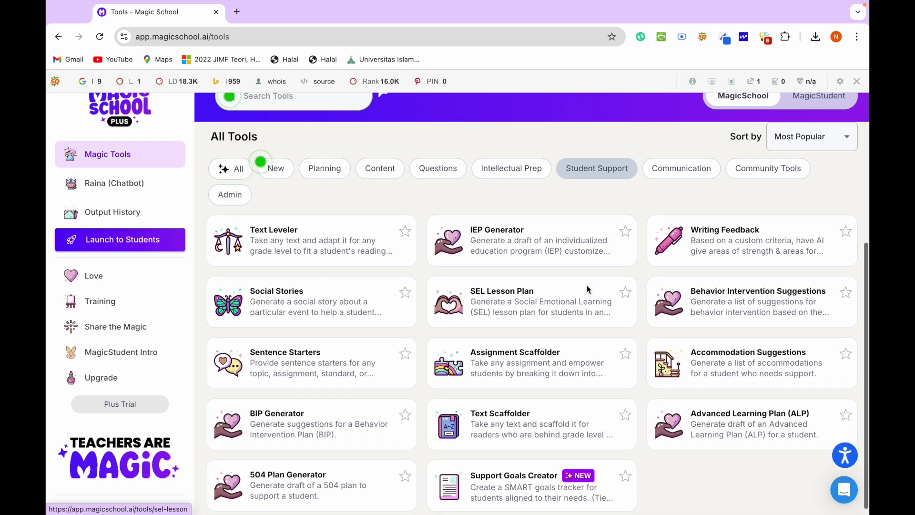
{"action": "scroll", "coordinate": [588, 289], "scroll_direction": "up", "scroll_amount": 1}
{"action": "scroll", "coordinate": [587, 289], "scroll_direction": "up", "scroll_amount": 1}
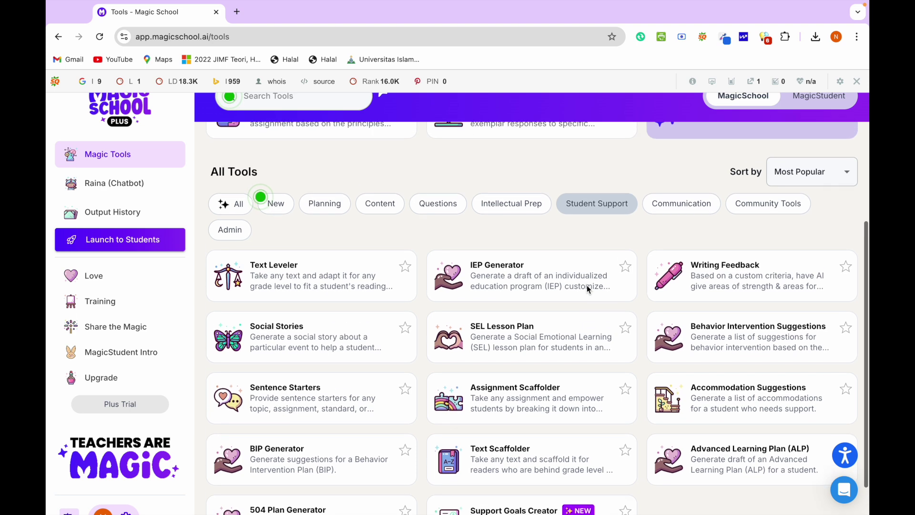
Filter the catalogue by Communication and by Community Tools to review the tools in both categories.
{"action": "left_click", "coordinate": [679, 219]}
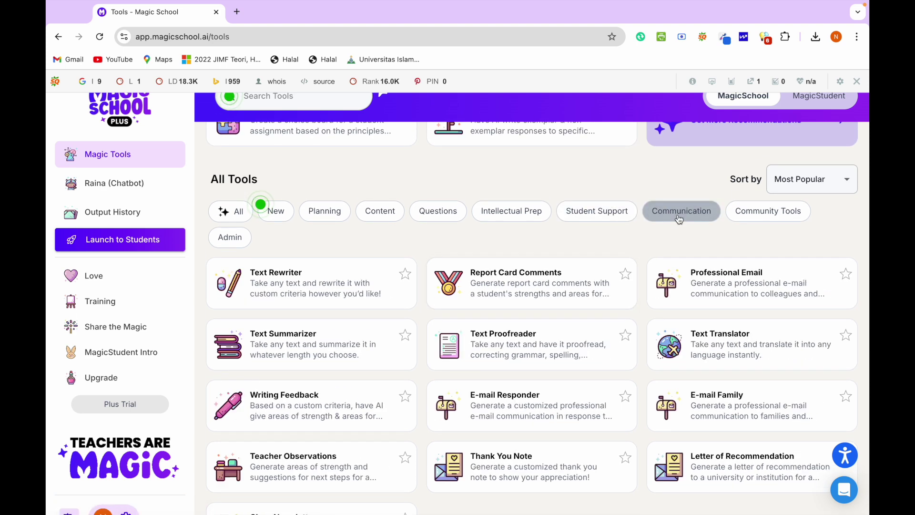
{"action": "scroll", "coordinate": [610, 276], "scroll_direction": "down", "scroll_amount": 1}
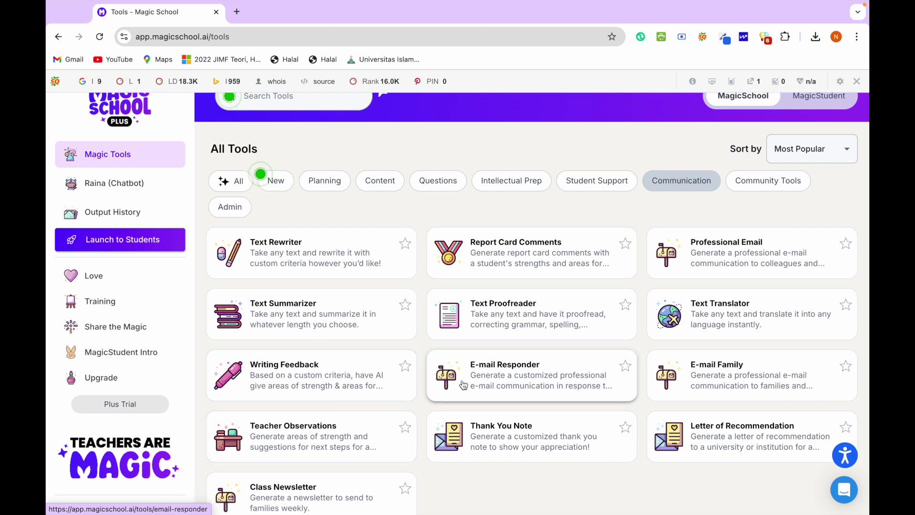
{"action": "scroll", "coordinate": [459, 375], "scroll_direction": "down", "scroll_amount": 1}
{"action": "scroll", "coordinate": [459, 375], "scroll_direction": "up", "scroll_amount": 2}
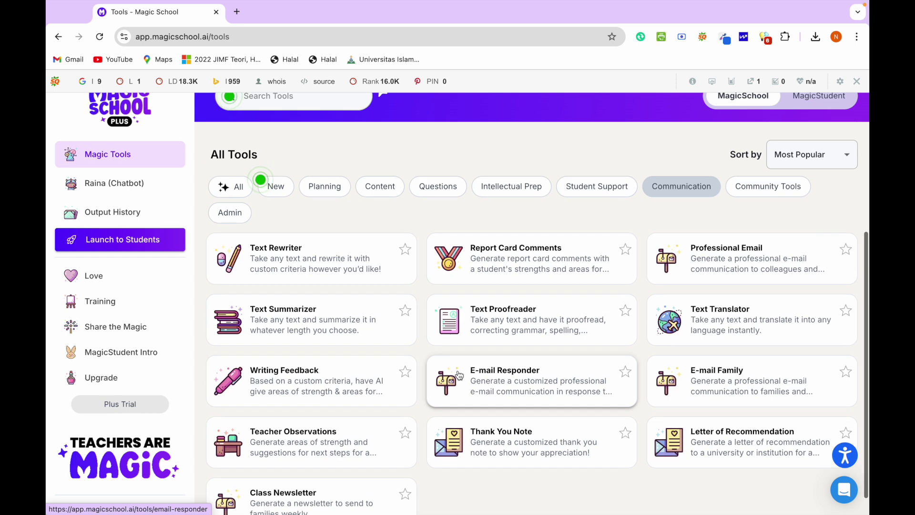
{"action": "left_click", "coordinate": [762, 189]}
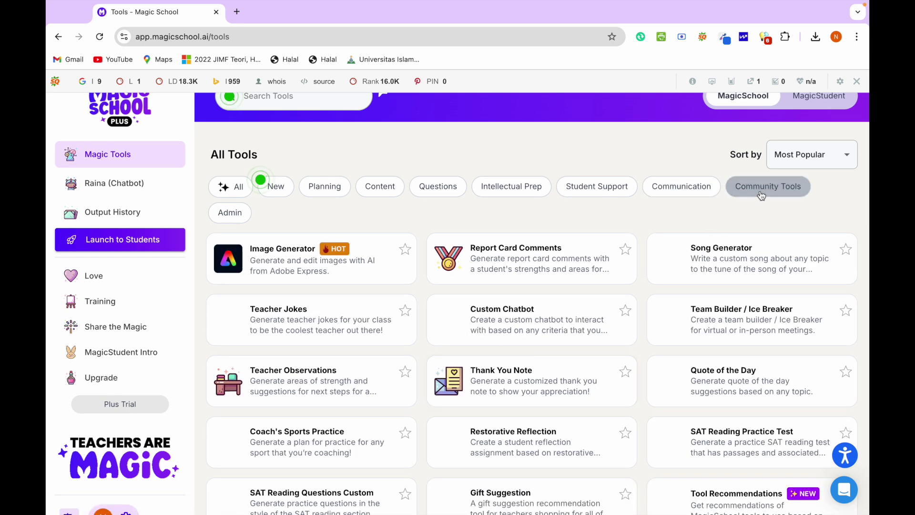
{"action": "scroll", "coordinate": [629, 293], "scroll_direction": "down", "scroll_amount": 3}
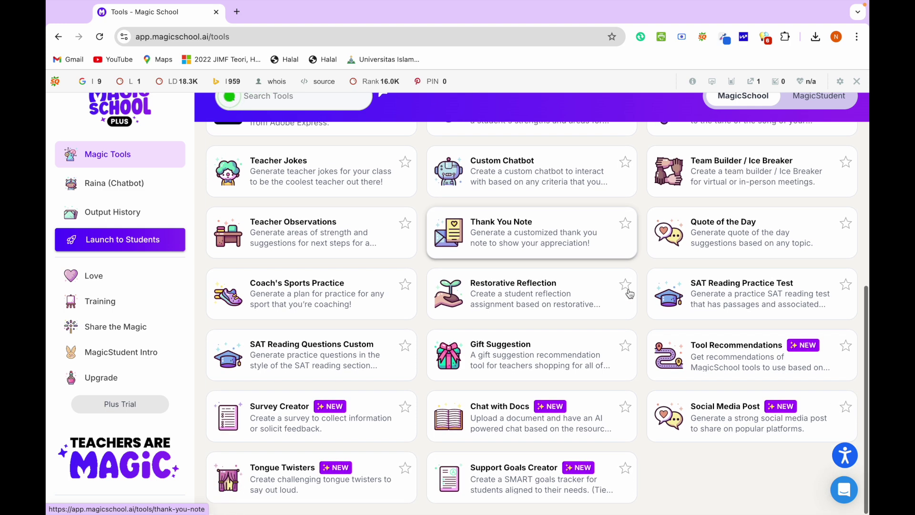
{"action": "scroll", "coordinate": [629, 293], "scroll_direction": "up", "scroll_amount": 3}
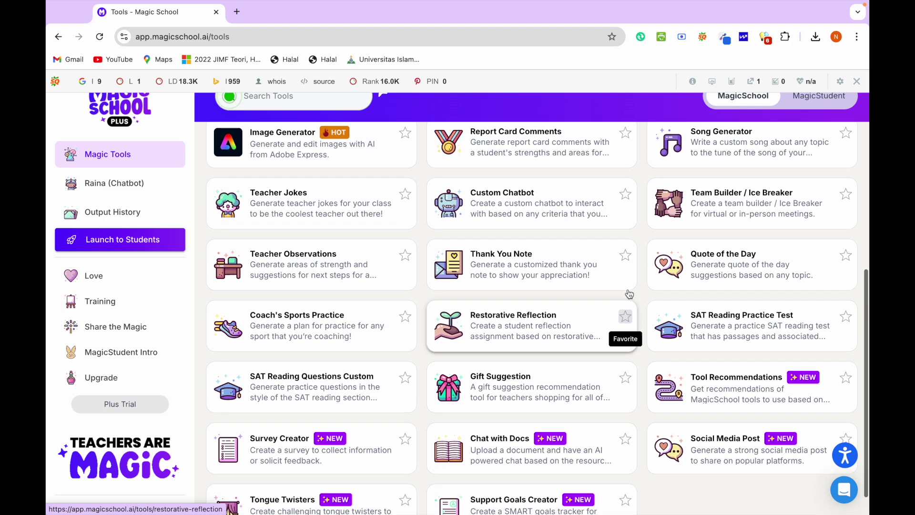
{"action": "scroll", "coordinate": [629, 293], "scroll_direction": "up", "scroll_amount": 1}
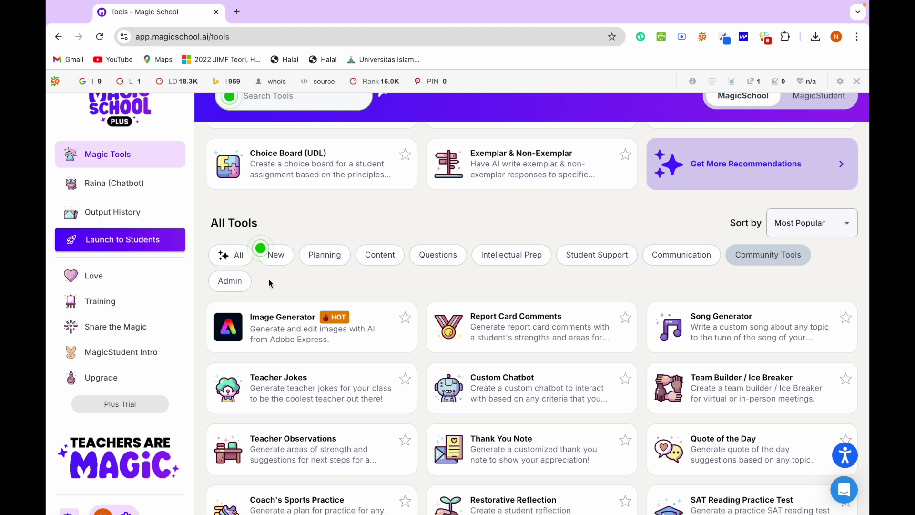
Show all tool categories again and open the Group Work Generator from the catalogue.
{"action": "left_click", "coordinate": [235, 262]}
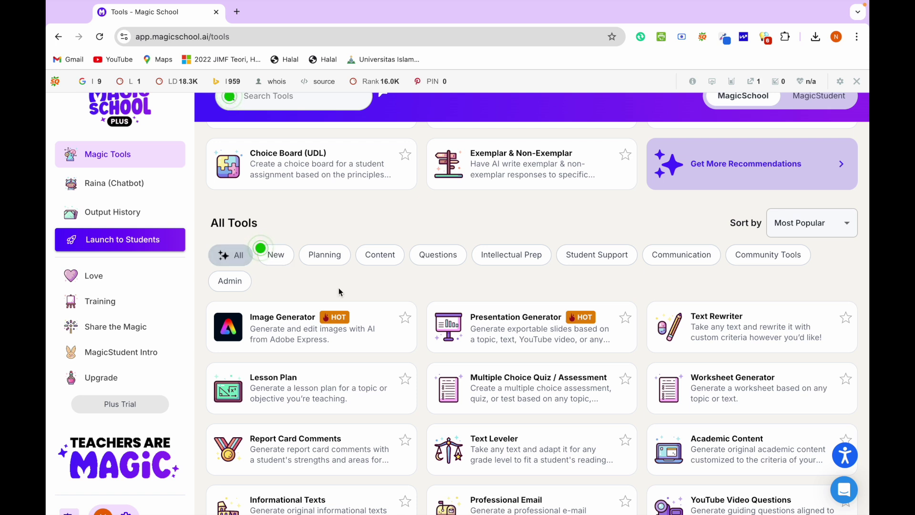
{"action": "scroll", "coordinate": [338, 288], "scroll_direction": "up", "scroll_amount": 1}
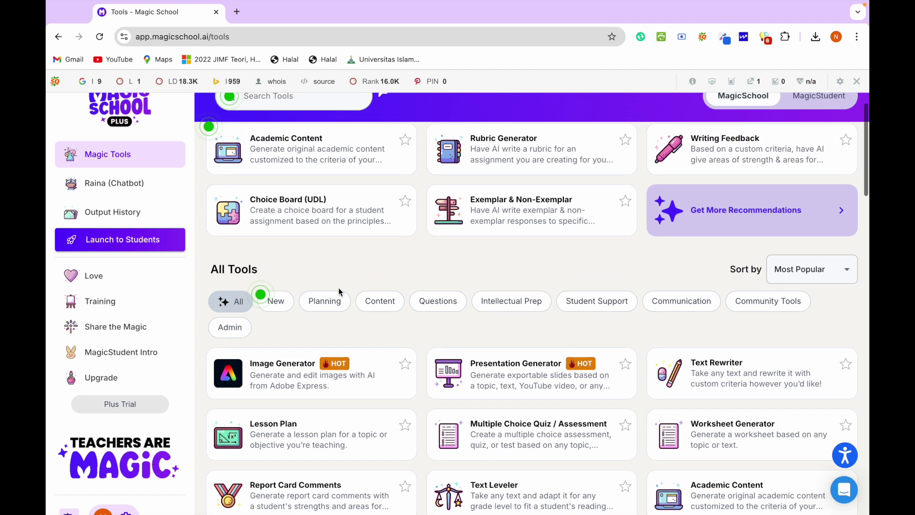
{"action": "scroll", "coordinate": [338, 291], "scroll_direction": "down", "scroll_amount": 4}
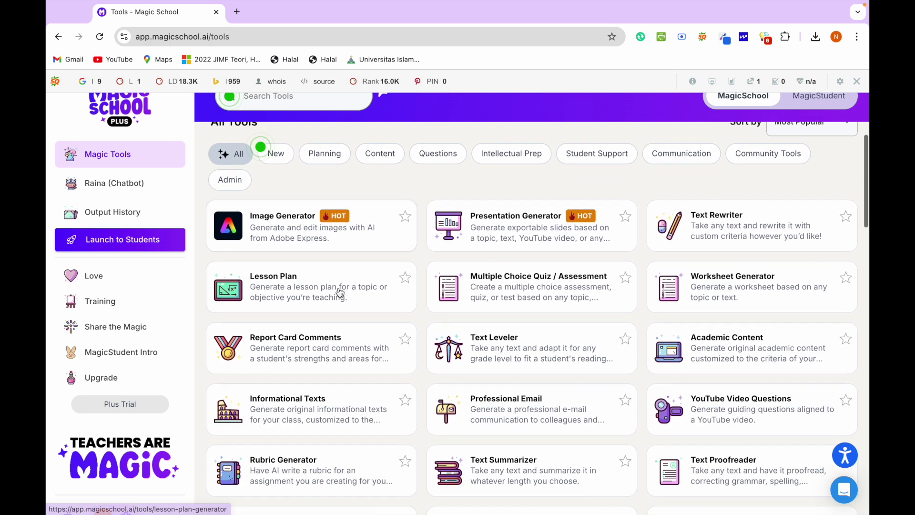
{"action": "scroll", "coordinate": [340, 292], "scroll_direction": "down", "scroll_amount": 1}
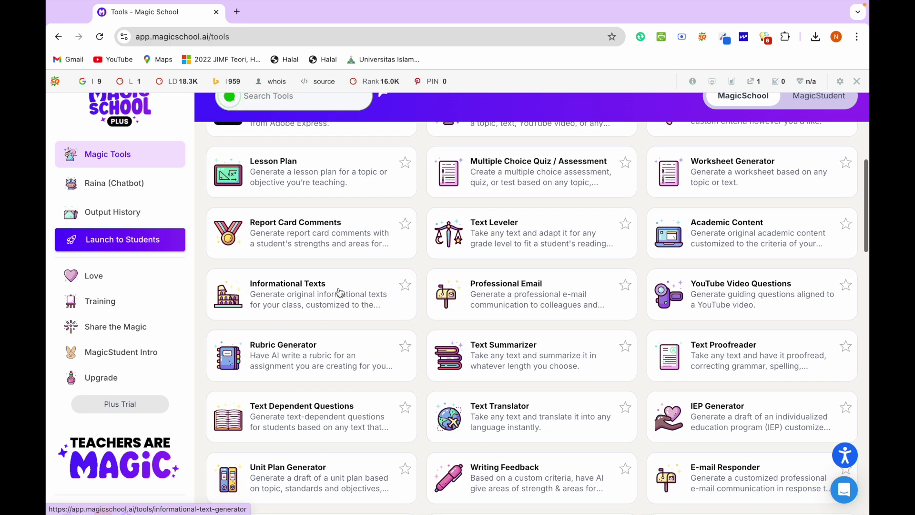
{"action": "scroll", "coordinate": [340, 292], "scroll_direction": "down", "scroll_amount": 4}
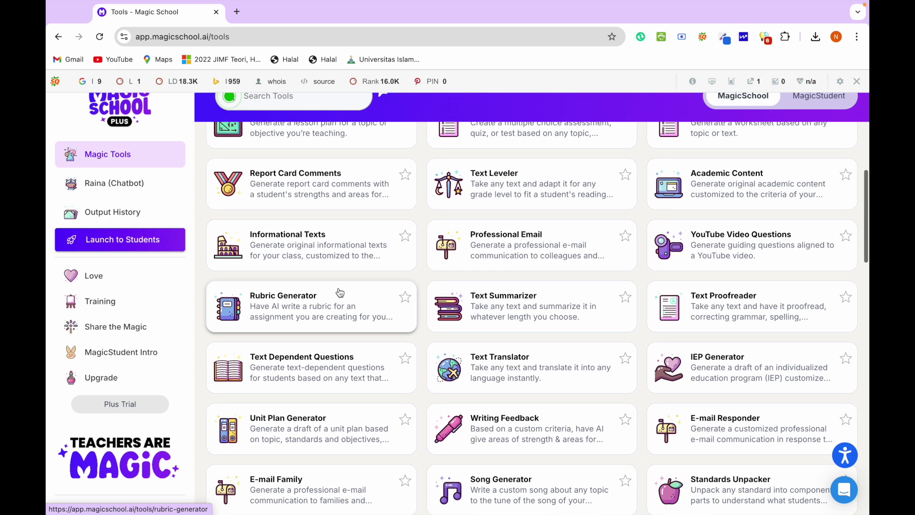
{"action": "scroll", "coordinate": [340, 292], "scroll_direction": "down", "scroll_amount": 1}
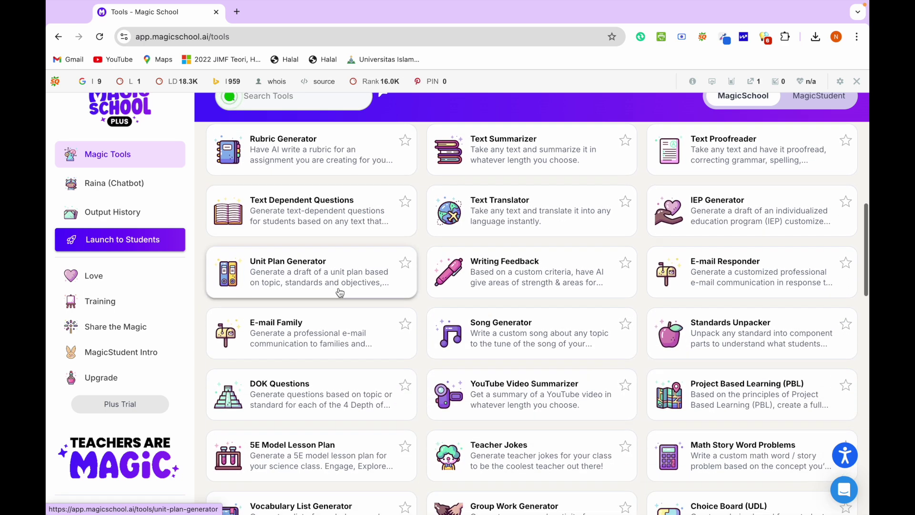
{"action": "scroll", "coordinate": [340, 292], "scroll_direction": "down", "scroll_amount": 2}
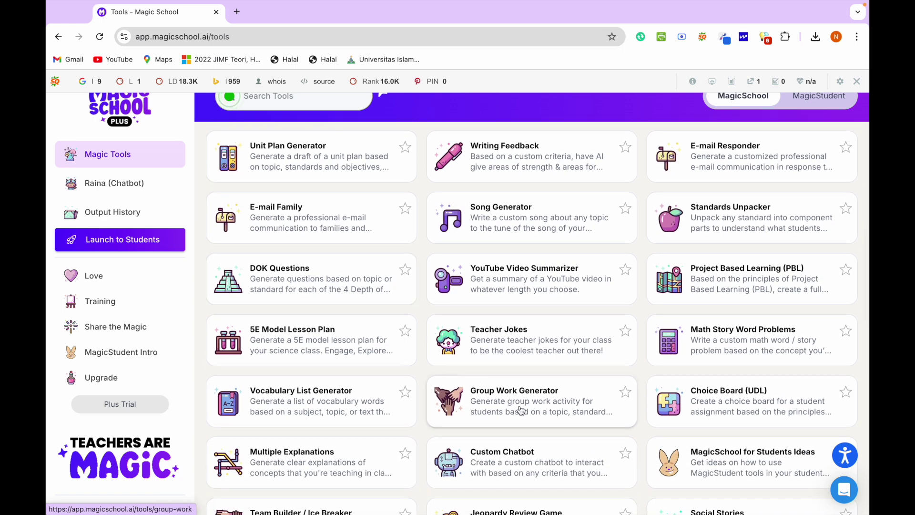
{"action": "left_click", "coordinate": [512, 401]}
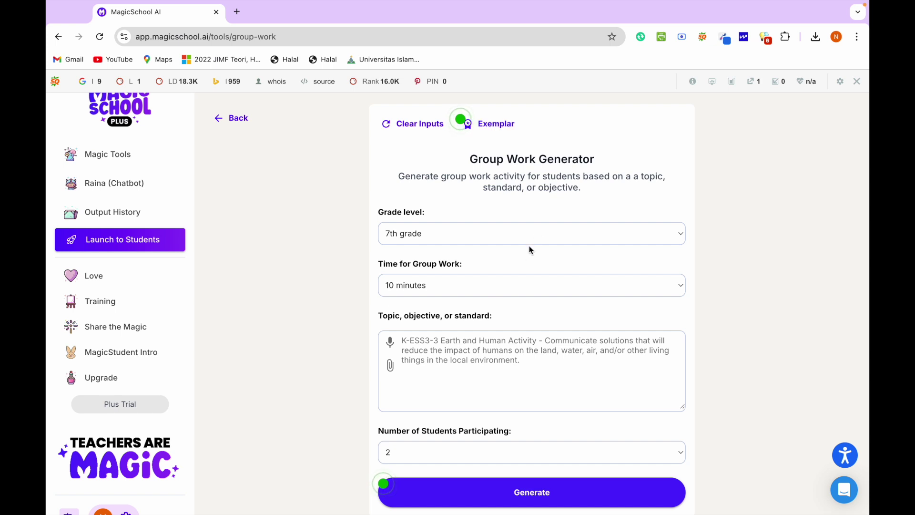
Choose 7th grade as the grade level and set the time for group work to 50 minutes.
{"action": "left_click", "coordinate": [512, 291]}
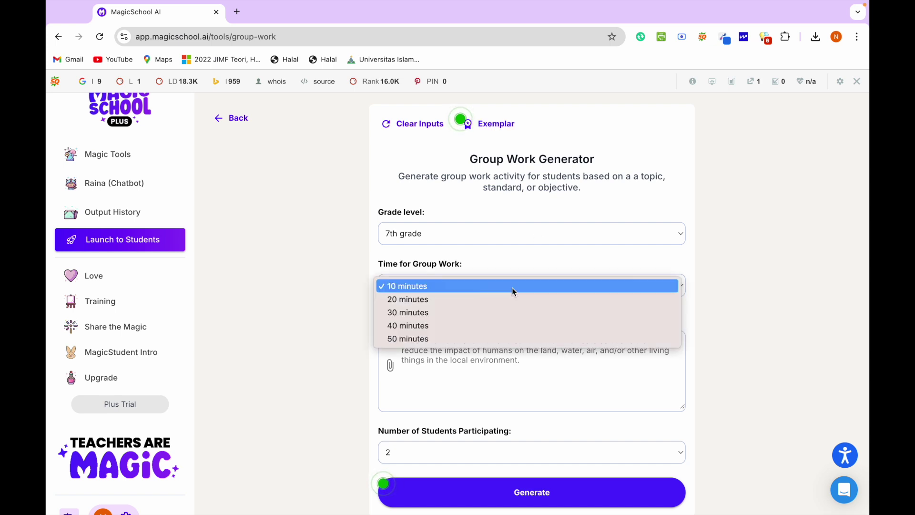
{"action": "left_click", "coordinate": [529, 212]}
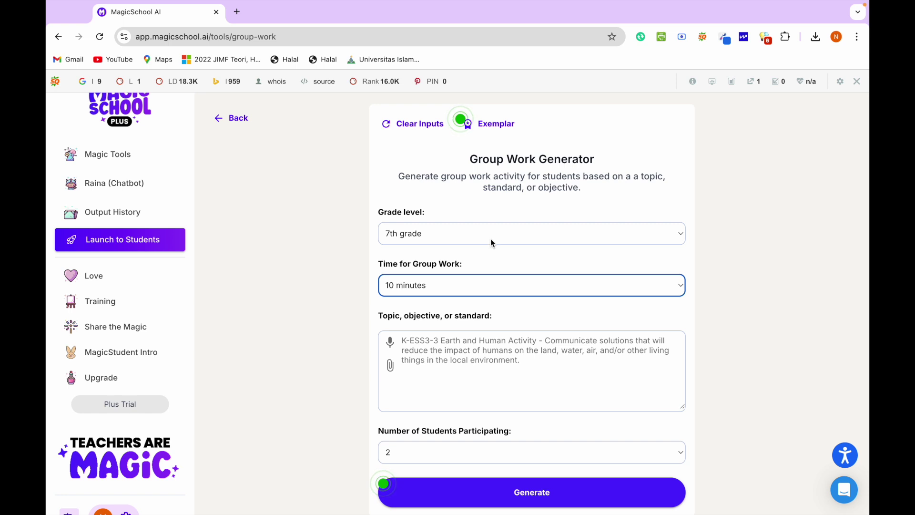
{"action": "left_click", "coordinate": [491, 241]}
{"action": "left_click", "coordinate": [491, 240]}
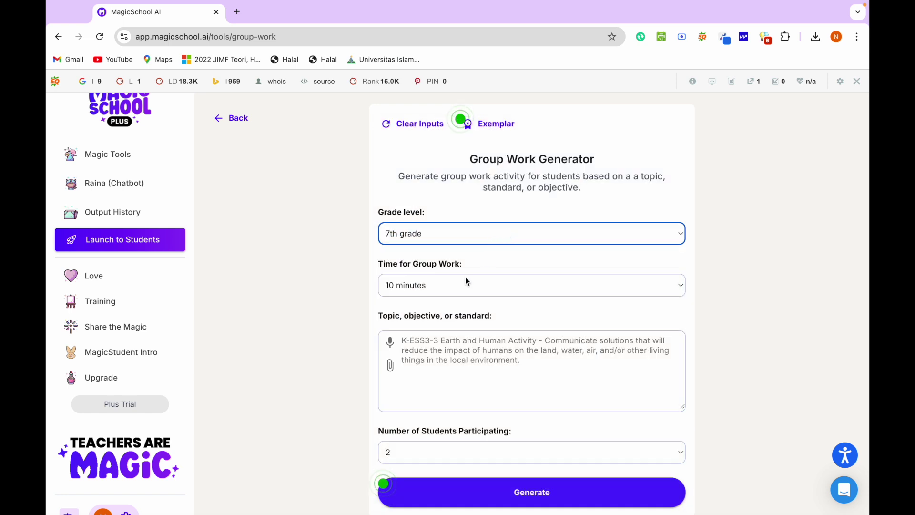
{"action": "left_click", "coordinate": [494, 290]}
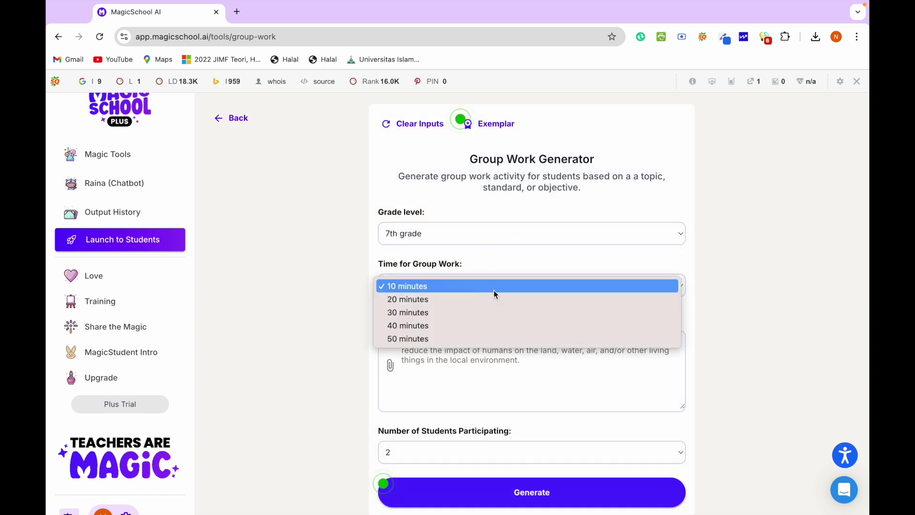
{"action": "left_click", "coordinate": [420, 339]}
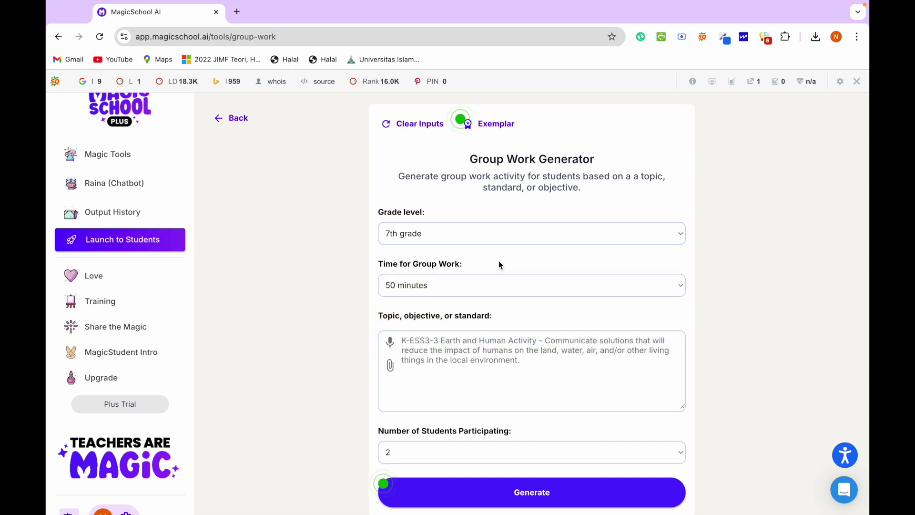
Enter "Essay Potensi Sumber Daya Alam Indonesia" as the topic, objective, or standard.
{"action": "left_click", "coordinate": [435, 336]}
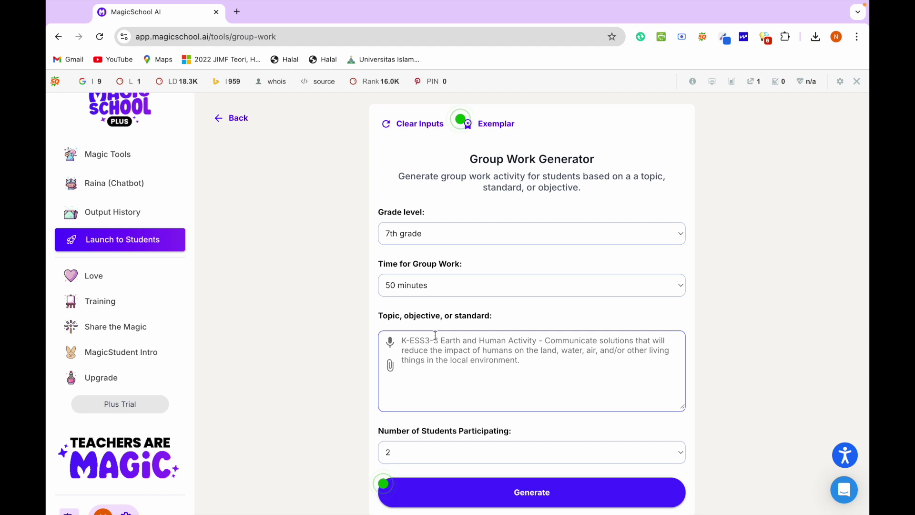
{"action": "scroll", "coordinate": [435, 335], "scroll_direction": "down", "scroll_amount": 1}
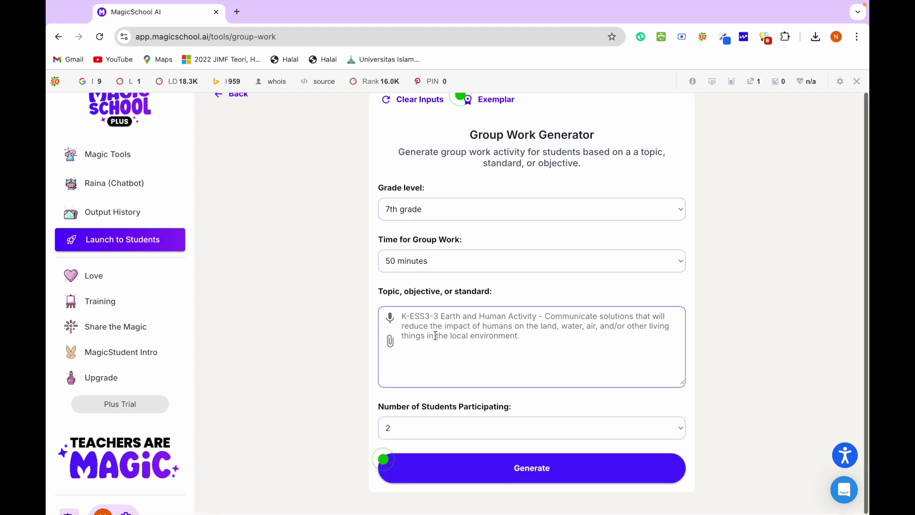
{"action": "type", "text": "Essay Poten"}
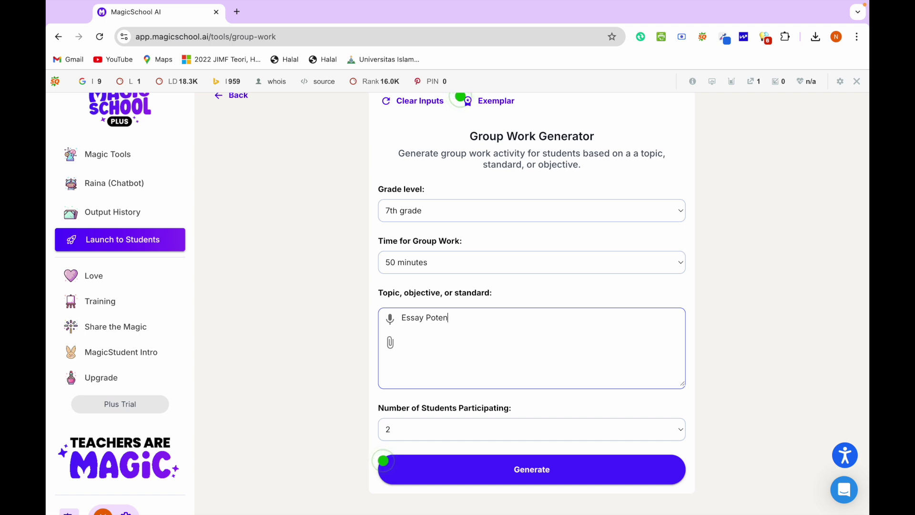
{"action": "type", "text": "Sumber Daya Alam Indonesia"}
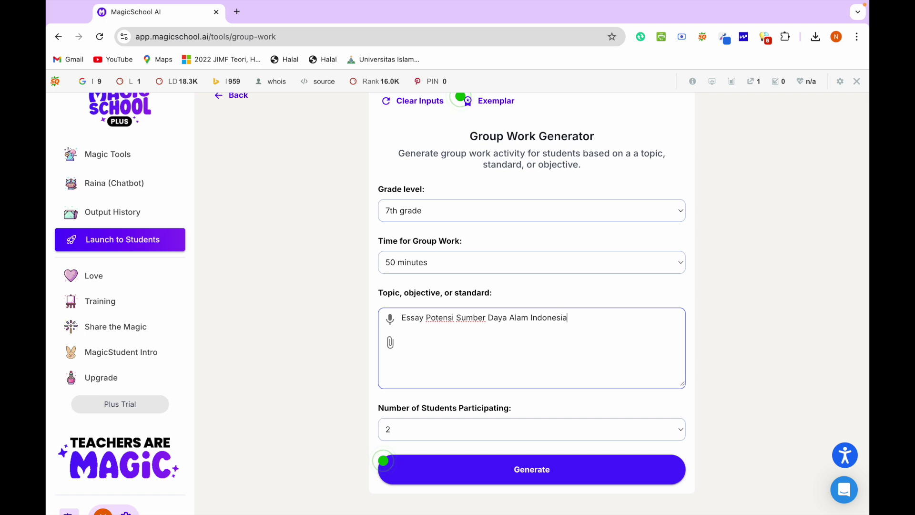
Set the number of students participating to 3 and generate the group work activity.
{"action": "left_click", "coordinate": [440, 430]}
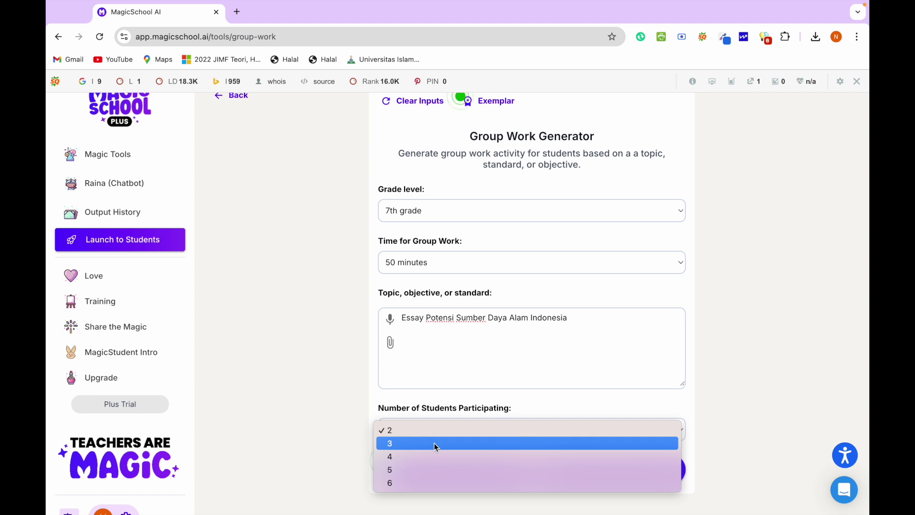
{"action": "left_click", "coordinate": [434, 443]}
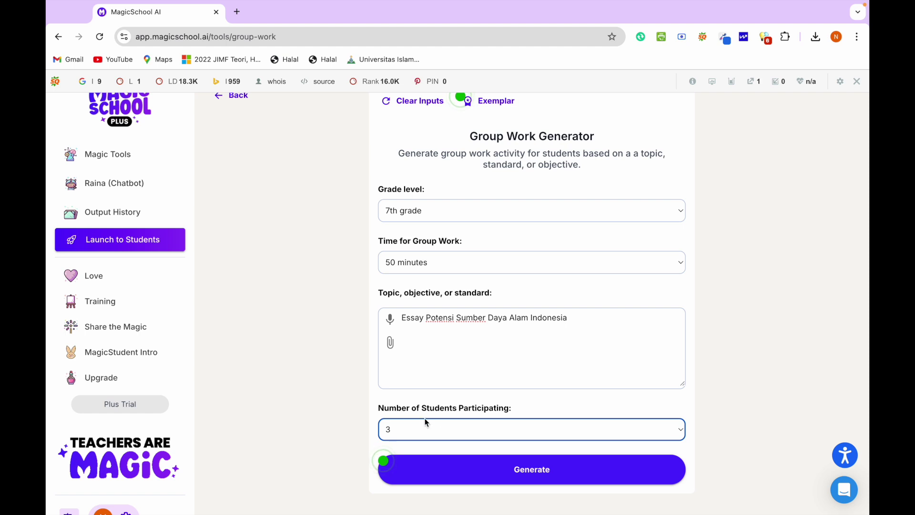
{"action": "left_click", "coordinate": [540, 472]}
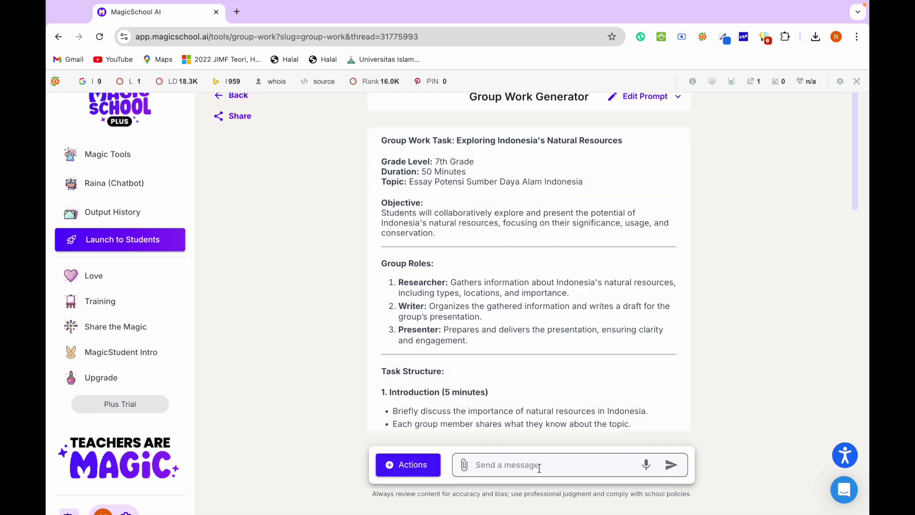
Read through the generated group work task, including its roles, task structure, materials and feedback sections.
{"action": "scroll", "coordinate": [545, 350], "scroll_direction": "down", "scroll_amount": 5}
{"action": "scroll", "coordinate": [545, 350], "scroll_direction": "down", "scroll_amount": 3}
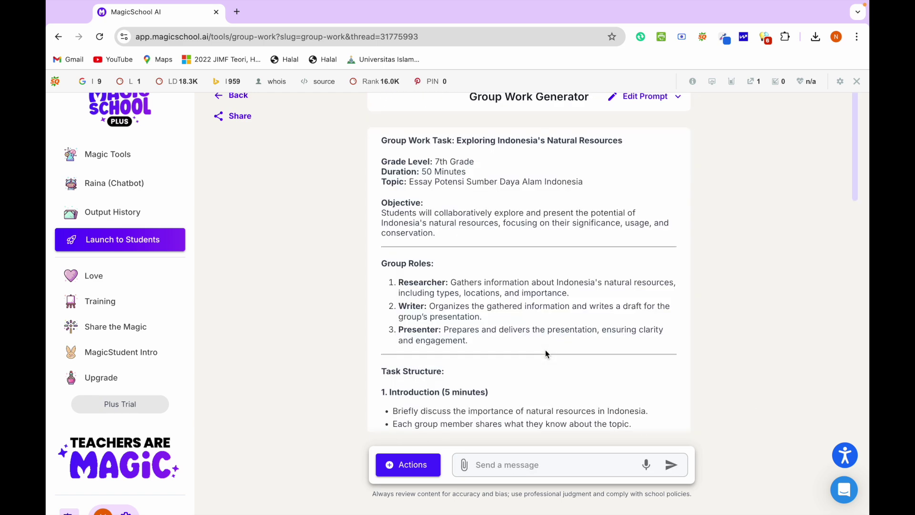
{"action": "scroll", "coordinate": [545, 354], "scroll_direction": "down", "scroll_amount": 6}
{"action": "scroll", "coordinate": [546, 353], "scroll_direction": "down", "scroll_amount": 4}
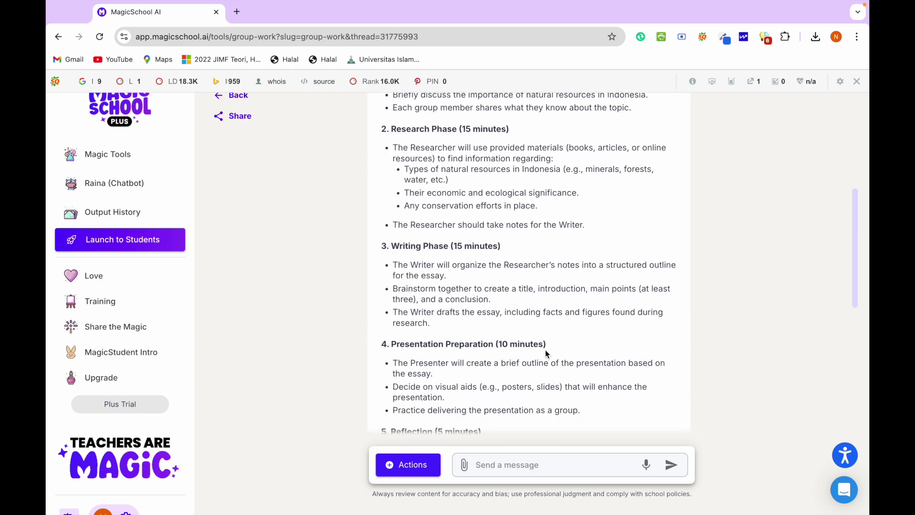
{"action": "scroll", "coordinate": [545, 350], "scroll_direction": "down", "scroll_amount": 3}
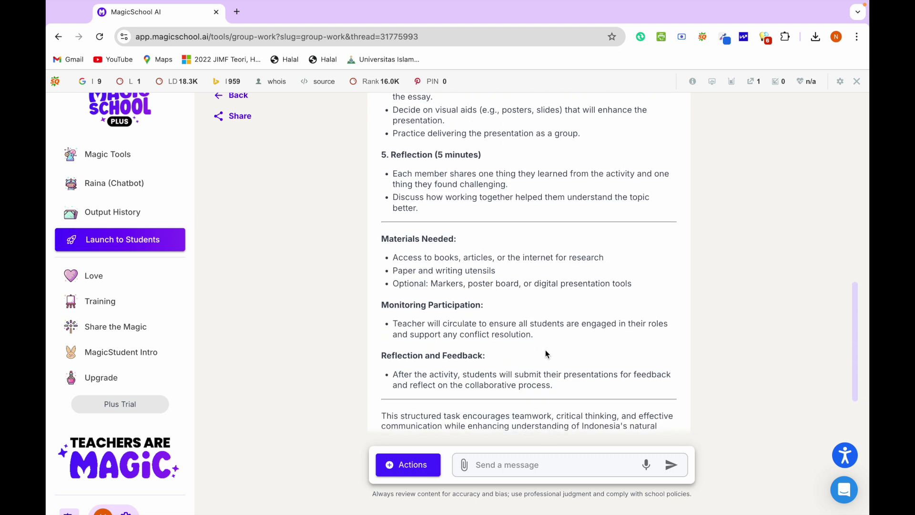
{"action": "scroll", "coordinate": [545, 350], "scroll_direction": "up", "scroll_amount": 6}
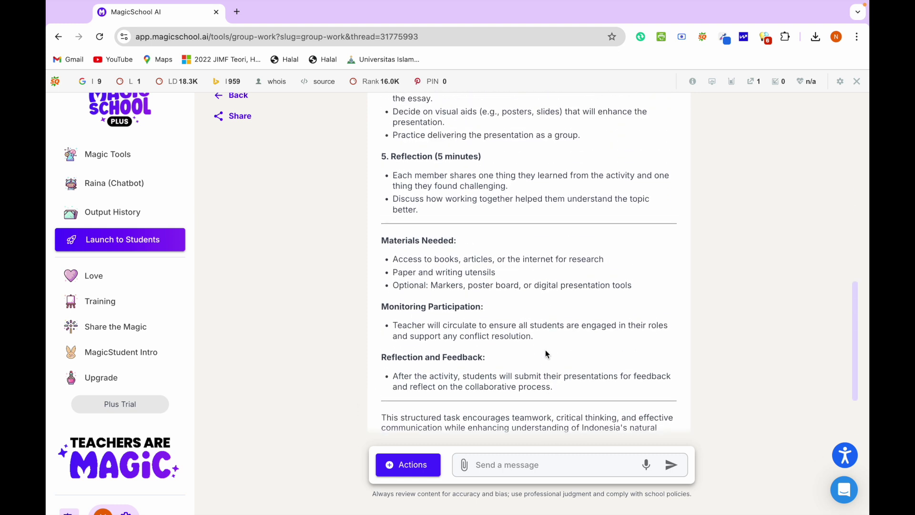
{"action": "scroll", "coordinate": [545, 349], "scroll_direction": "up", "scroll_amount": 4}
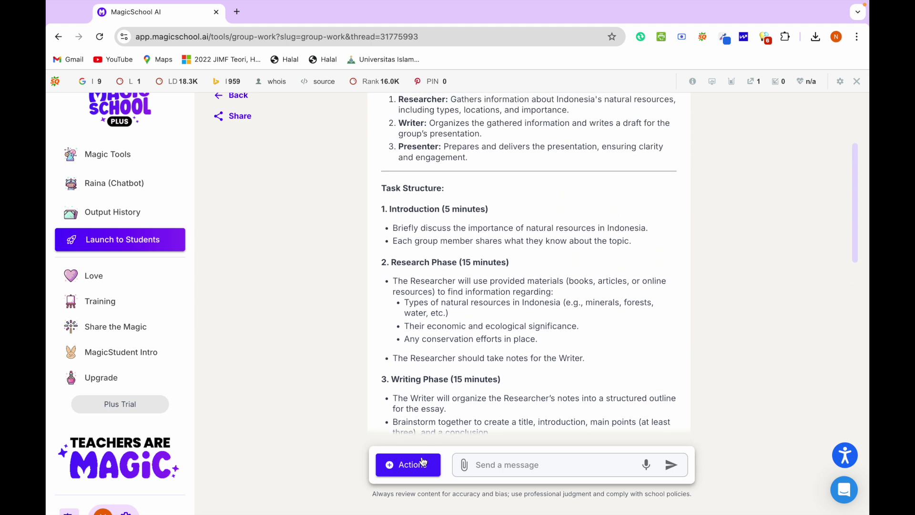
Translate the generated group work task into Indonesian - Bahasa Indonesia.
{"action": "left_click", "coordinate": [408, 464]}
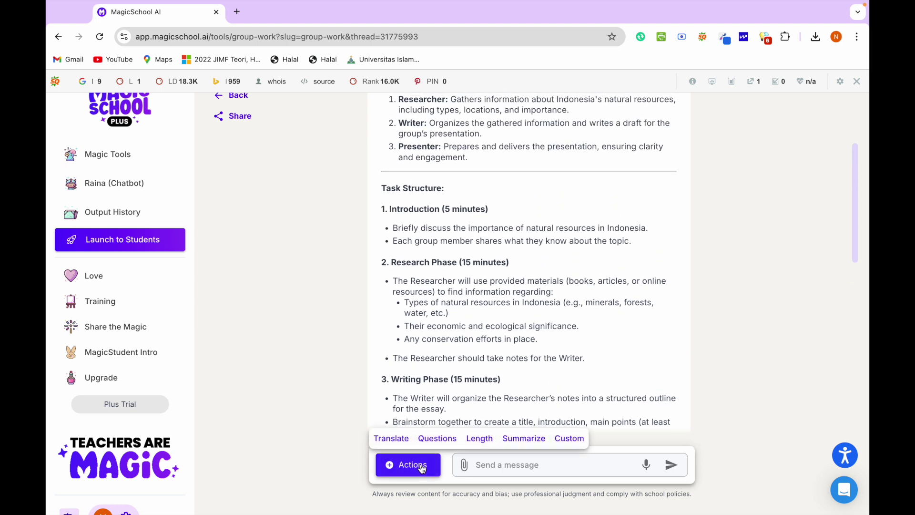
{"action": "left_click", "coordinate": [391, 439]}
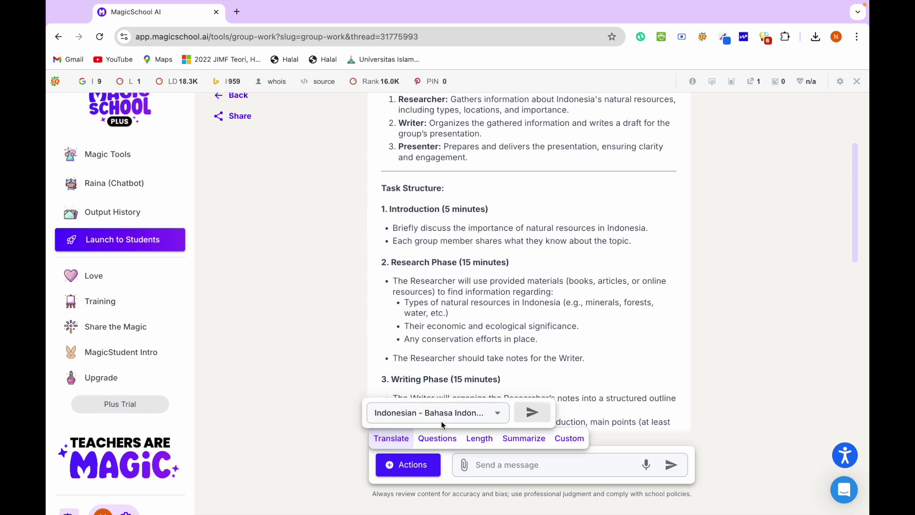
{"action": "left_click", "coordinate": [532, 412]}
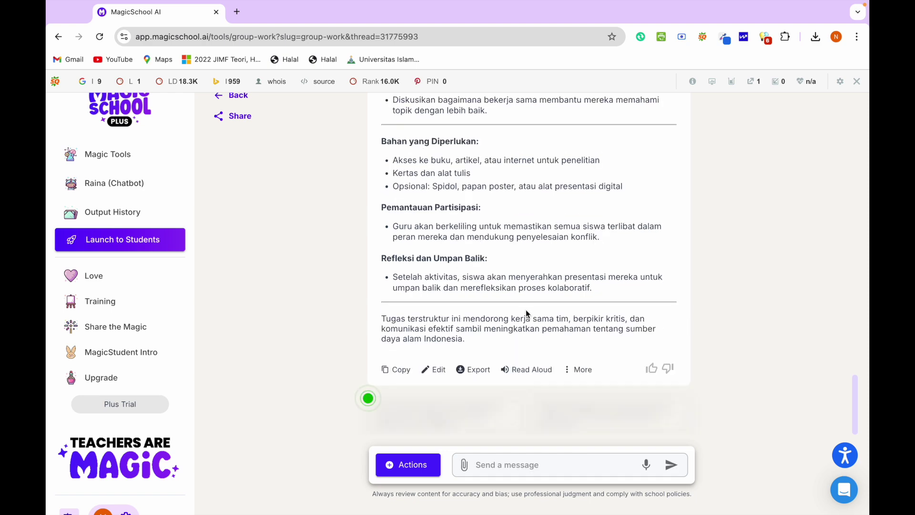
Review the Indonesian version of the task from its title and objective through the roles, phases, materials and closing summary.
{"action": "scroll", "coordinate": [525, 310], "scroll_direction": "up", "scroll_amount": 5}
{"action": "scroll", "coordinate": [526, 310], "scroll_direction": "up", "scroll_amount": 10}
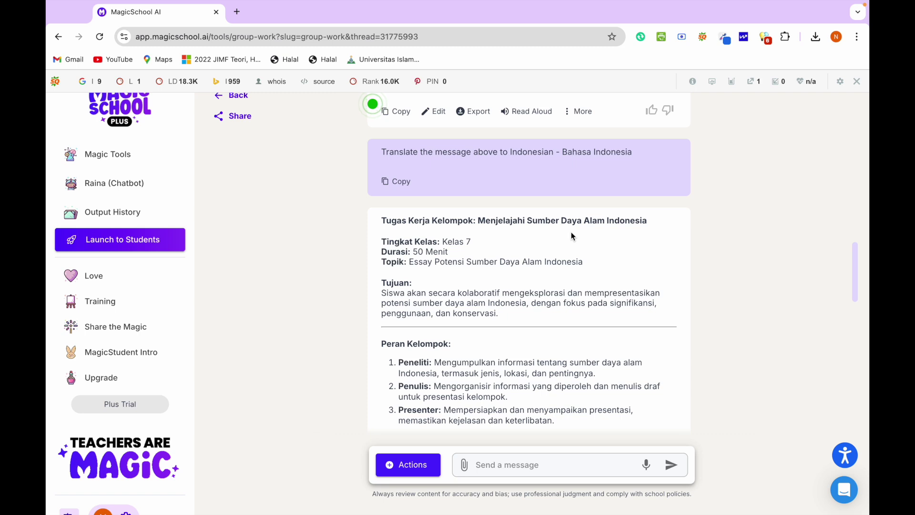
{"action": "scroll", "coordinate": [533, 259], "scroll_direction": "down", "scroll_amount": 1}
{"action": "scroll", "coordinate": [534, 260], "scroll_direction": "down", "scroll_amount": 2}
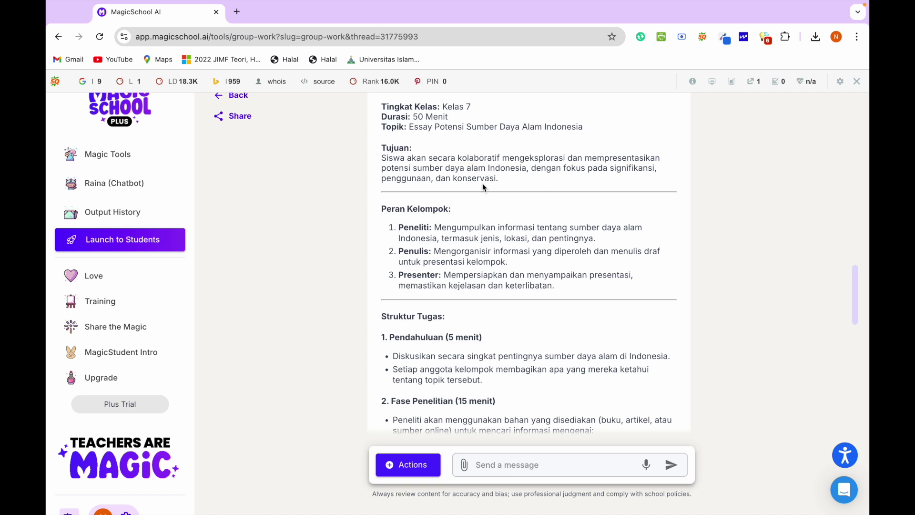
{"action": "scroll", "coordinate": [467, 230], "scroll_direction": "down", "scroll_amount": 1}
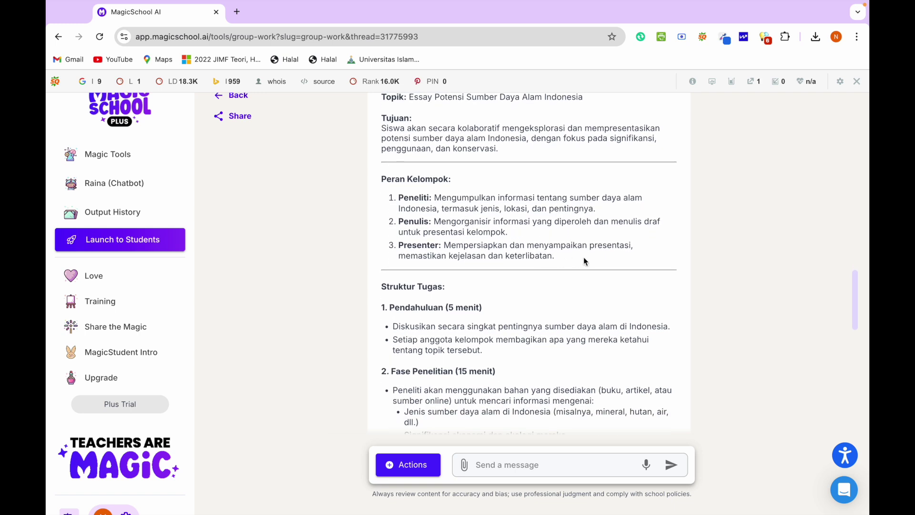
{"action": "scroll", "coordinate": [584, 260], "scroll_direction": "down", "scroll_amount": 2}
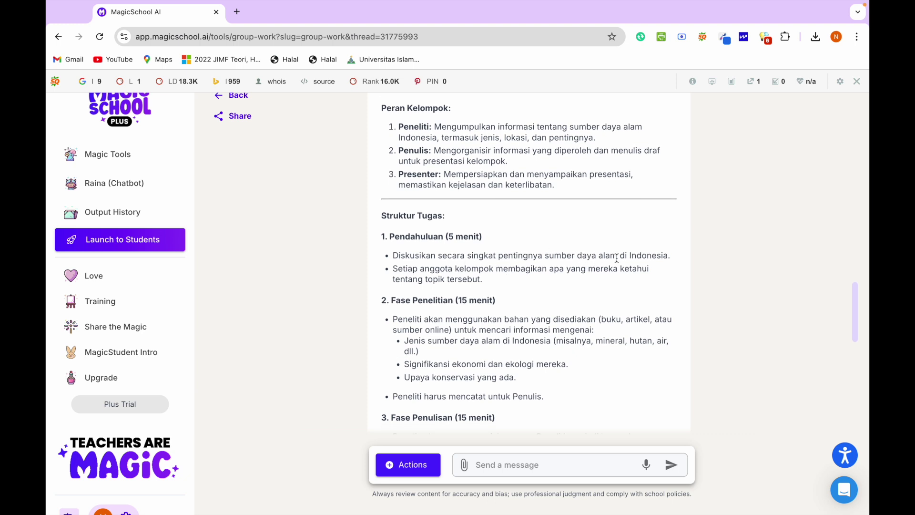
{"action": "scroll", "coordinate": [547, 294], "scroll_direction": "down", "scroll_amount": 3}
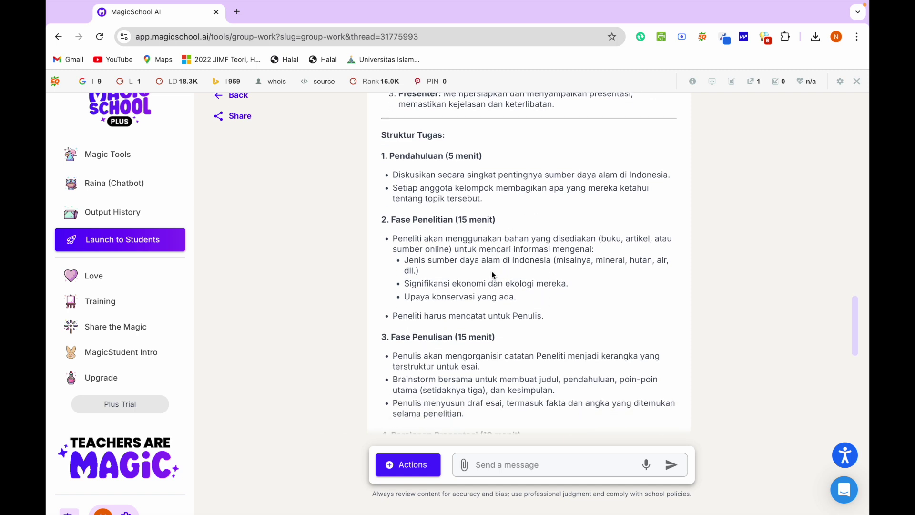
{"action": "scroll", "coordinate": [492, 274], "scroll_direction": "down", "scroll_amount": 2}
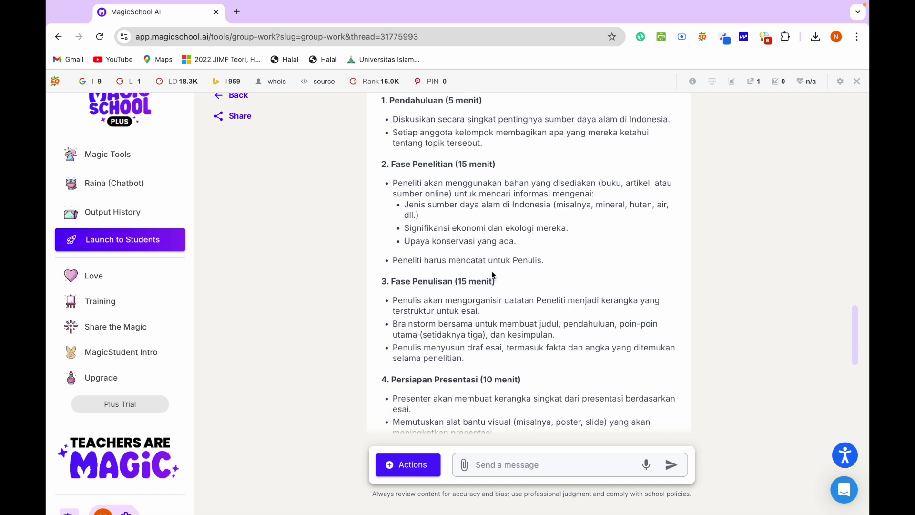
{"action": "scroll", "coordinate": [492, 275], "scroll_direction": "down", "scroll_amount": 1}
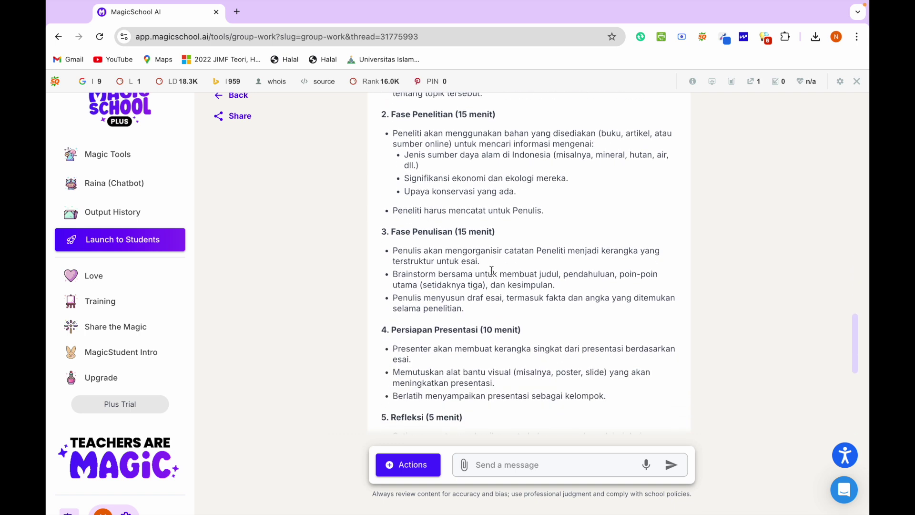
{"action": "scroll", "coordinate": [492, 270], "scroll_direction": "down", "scroll_amount": 1}
{"action": "scroll", "coordinate": [492, 274], "scroll_direction": "down", "scroll_amount": 2}
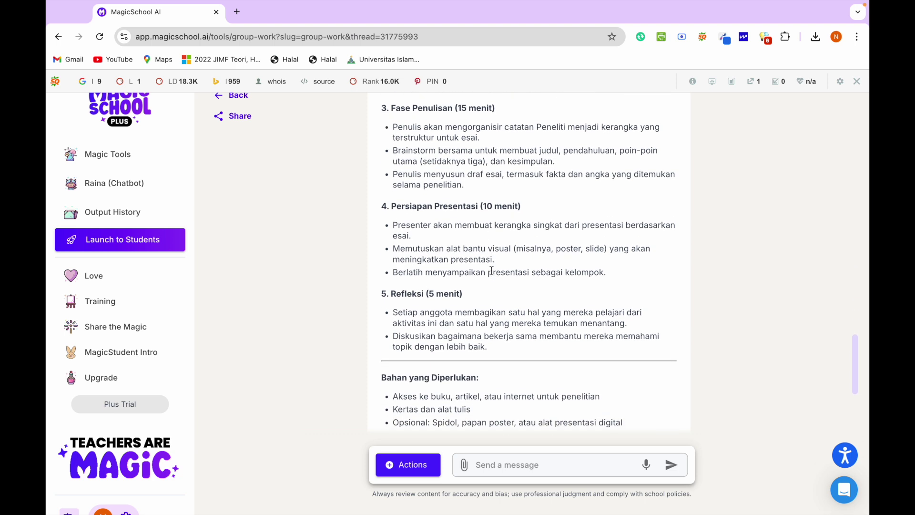
{"action": "scroll", "coordinate": [491, 271], "scroll_direction": "down", "scroll_amount": 1}
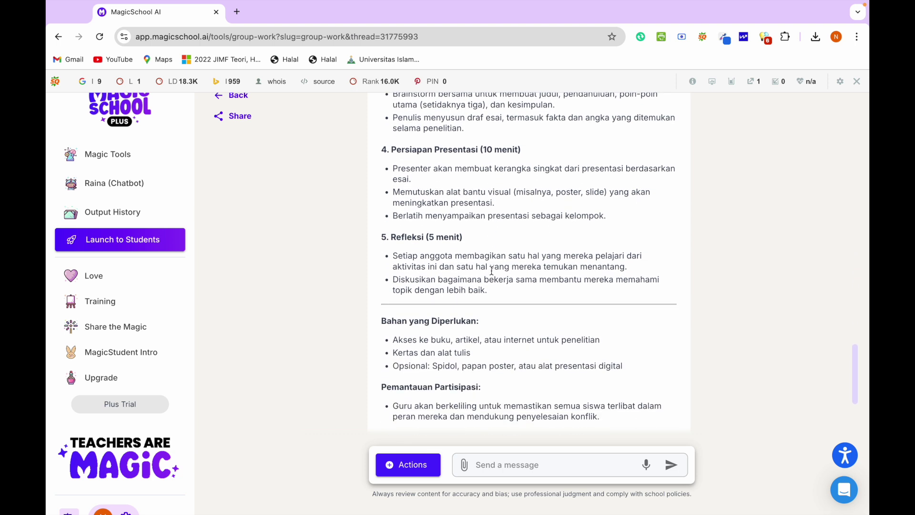
{"action": "scroll", "coordinate": [492, 271], "scroll_direction": "down", "scroll_amount": 1}
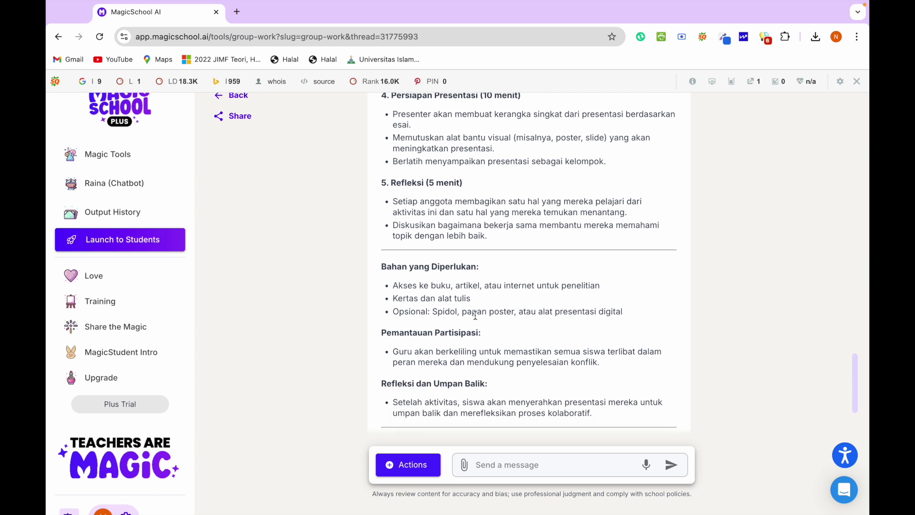
{"action": "scroll", "coordinate": [476, 315], "scroll_direction": "down", "scroll_amount": 1}
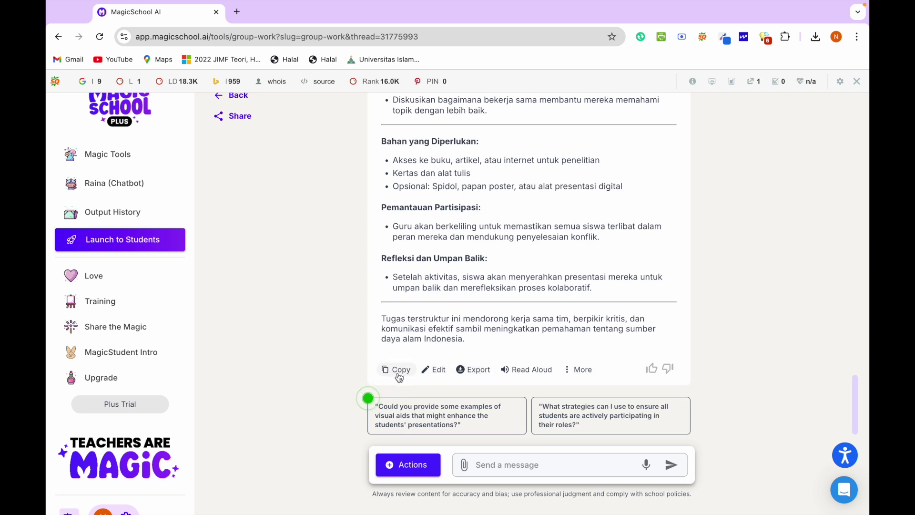
Export the Indonesian task to Microsoft Word with the scope Selected Resource.
{"action": "left_click", "coordinate": [472, 370]}
{"action": "left_click", "coordinate": [500, 408]}
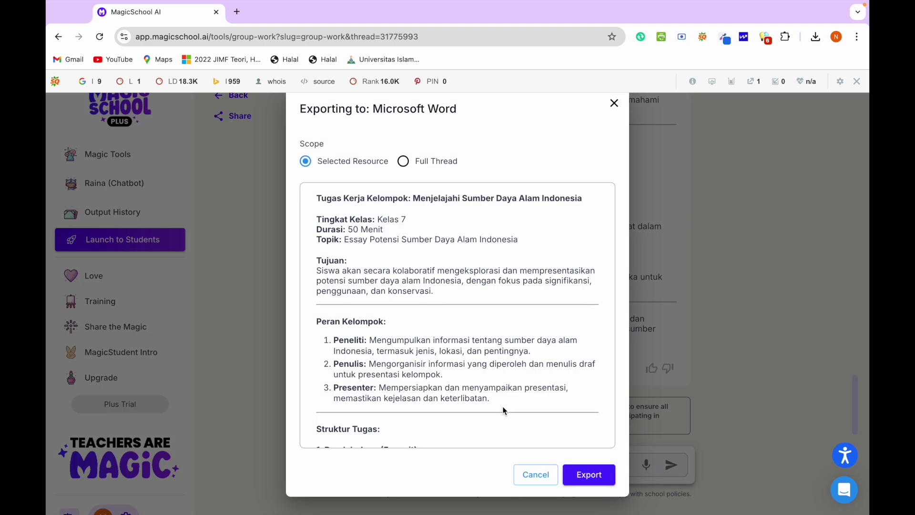
{"action": "scroll", "coordinate": [502, 406], "scroll_direction": "down", "scroll_amount": 10}
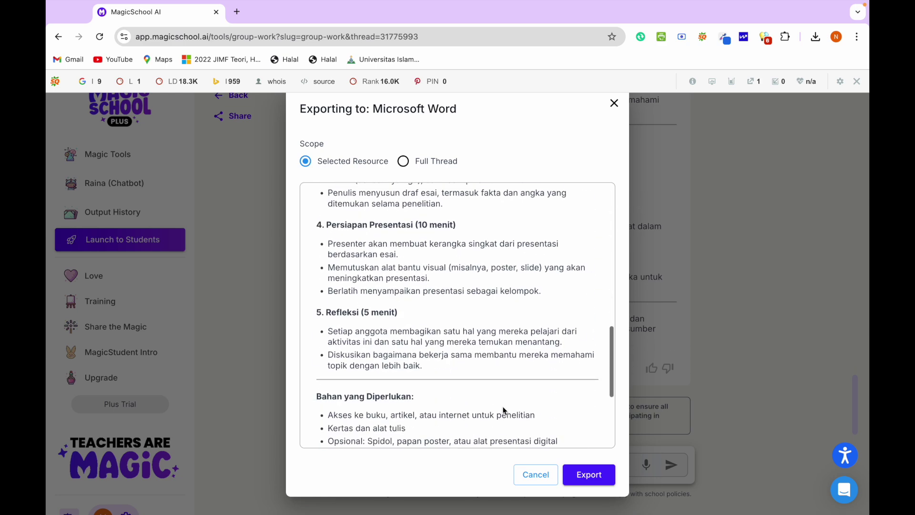
{"action": "left_click", "coordinate": [590, 476]}
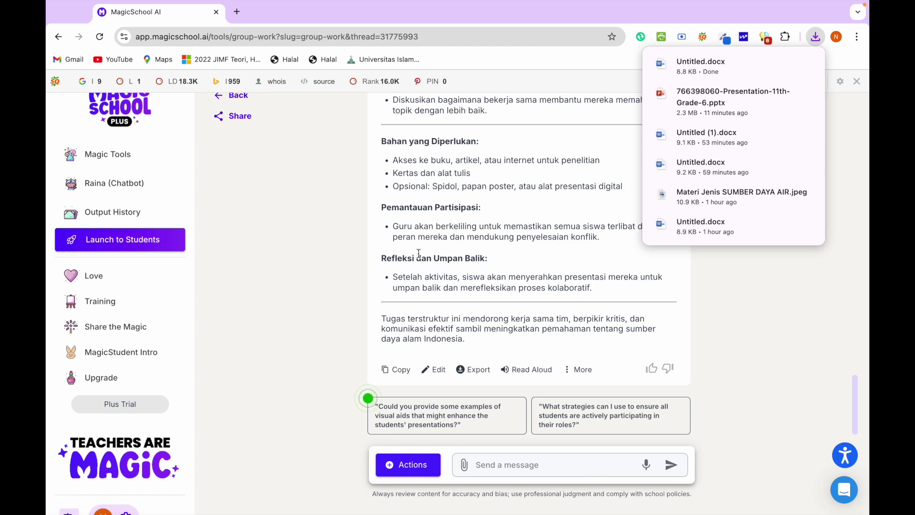
{"action": "scroll", "coordinate": [419, 253], "scroll_direction": "up", "scroll_amount": 4}
{"action": "scroll", "coordinate": [418, 253], "scroll_direction": "up", "scroll_amount": 4}
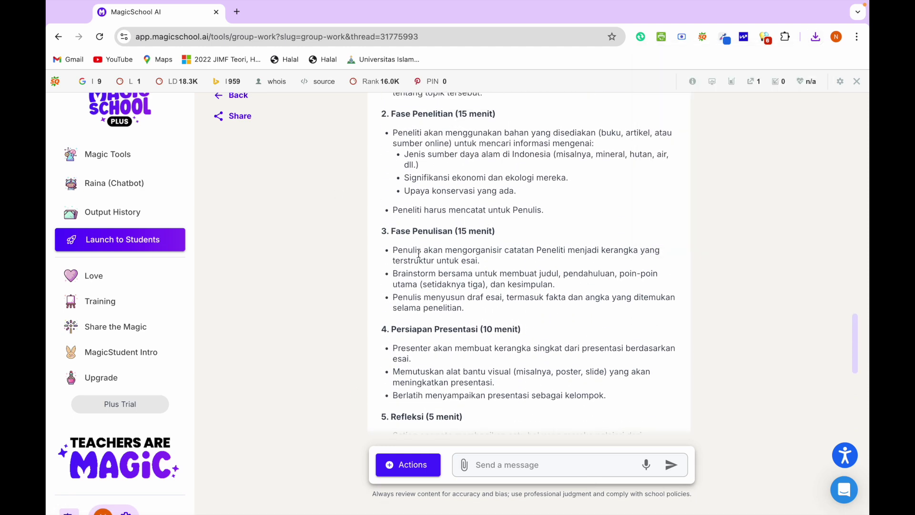
Switch to the Downloads folder in Finder and open the exported Untitled.docx in Word.
{"action": "key", "text": "ctrl+Up"}
{"action": "left_click", "coordinate": [409, 59]}
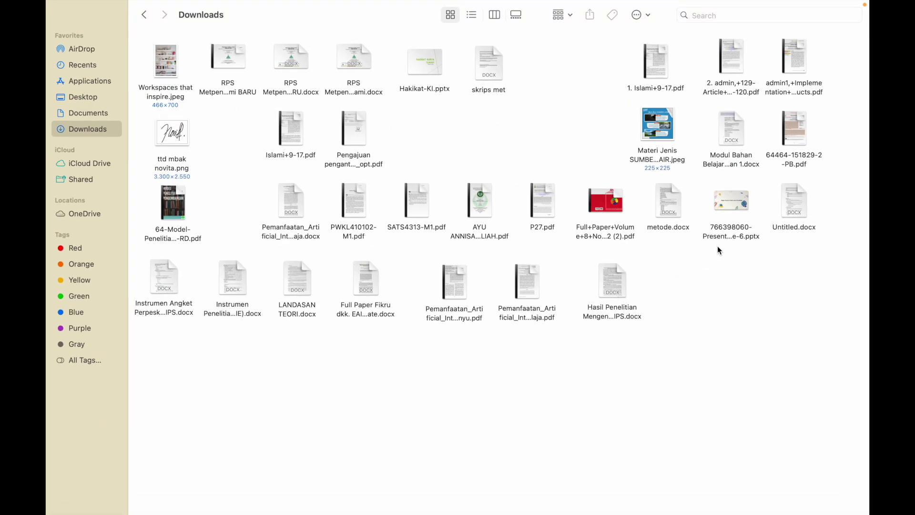
{"action": "left_click_drag", "start_coordinate": [794, 213], "coordinate": [160, 409]}
{"action": "double_click", "coordinate": [159, 408]}
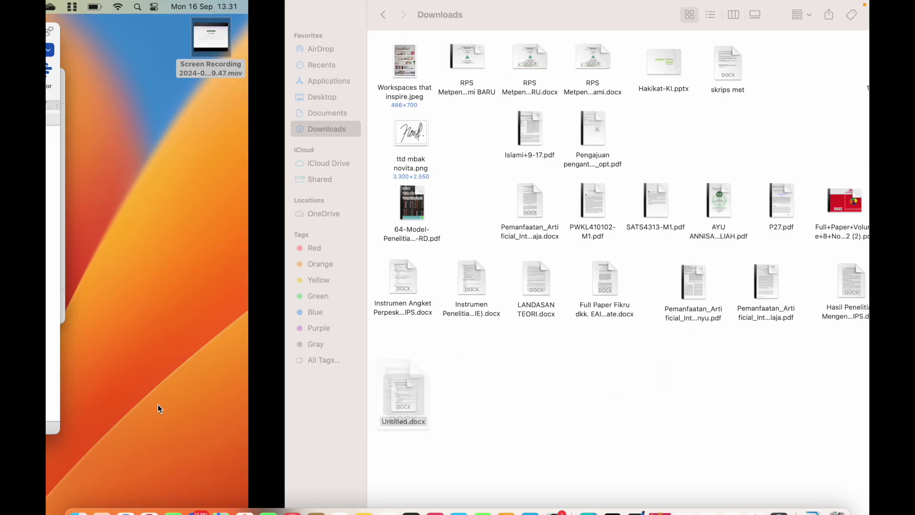
Expand the document to full screen and review the Indonesian group task from its objective and roles through the closing summary.
{"action": "scroll", "coordinate": [277, 305], "scroll_direction": "down", "scroll_amount": 10}
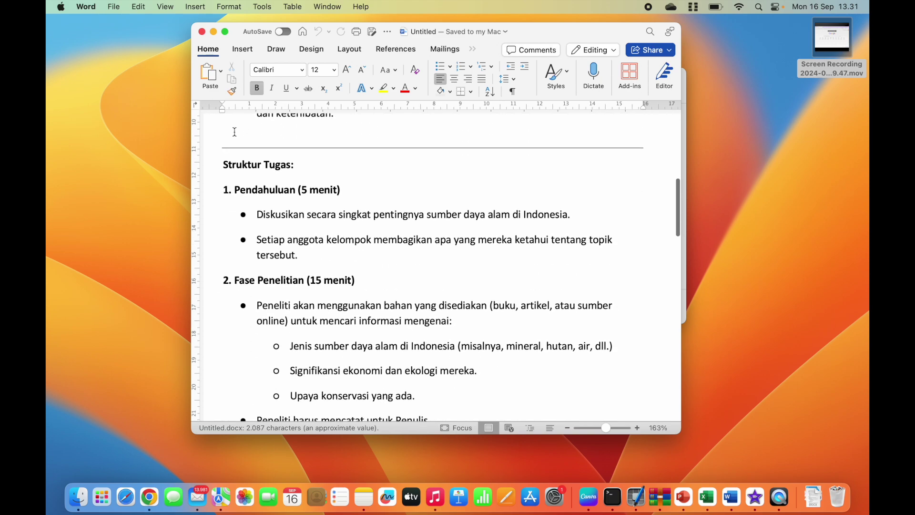
{"action": "left_click", "coordinate": [225, 32]}
{"action": "scroll", "coordinate": [310, 153], "scroll_direction": "down", "scroll_amount": 5}
{"action": "scroll", "coordinate": [310, 152], "scroll_direction": "down", "scroll_amount": 15}
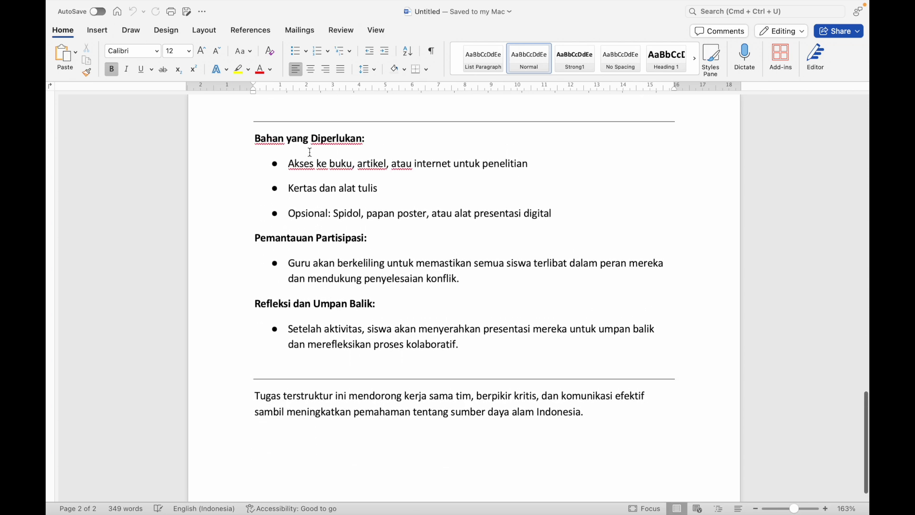
{"action": "scroll", "coordinate": [310, 152], "scroll_direction": "up", "scroll_amount": 8}
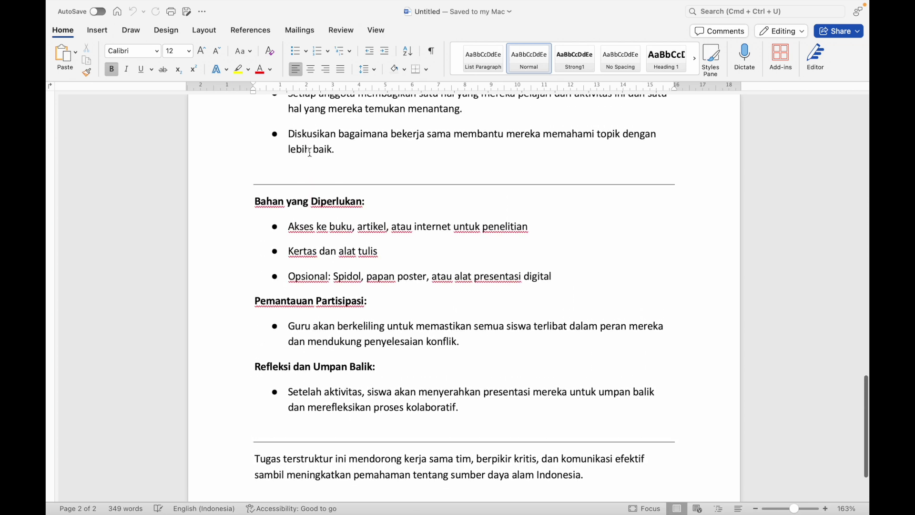
{"action": "scroll", "coordinate": [310, 153], "scroll_direction": "up", "scroll_amount": 20}
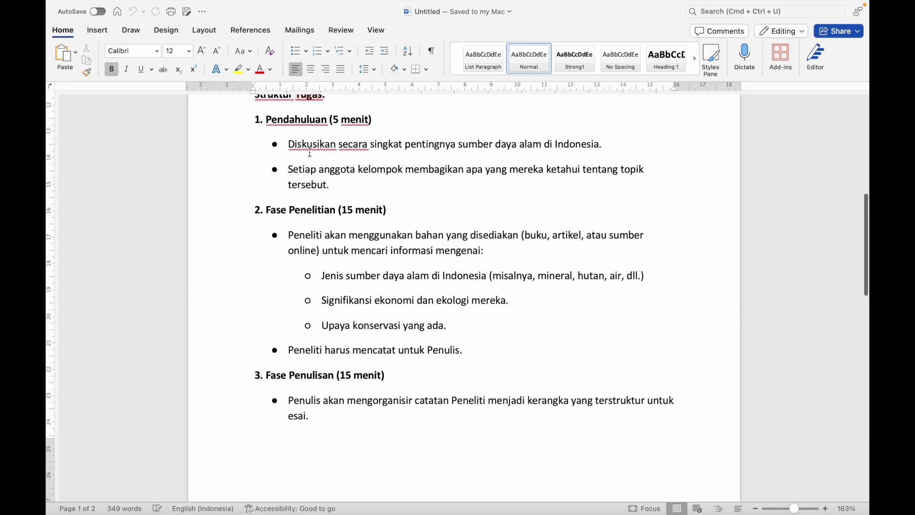
{"action": "scroll", "coordinate": [310, 152], "scroll_direction": "up", "scroll_amount": 10}
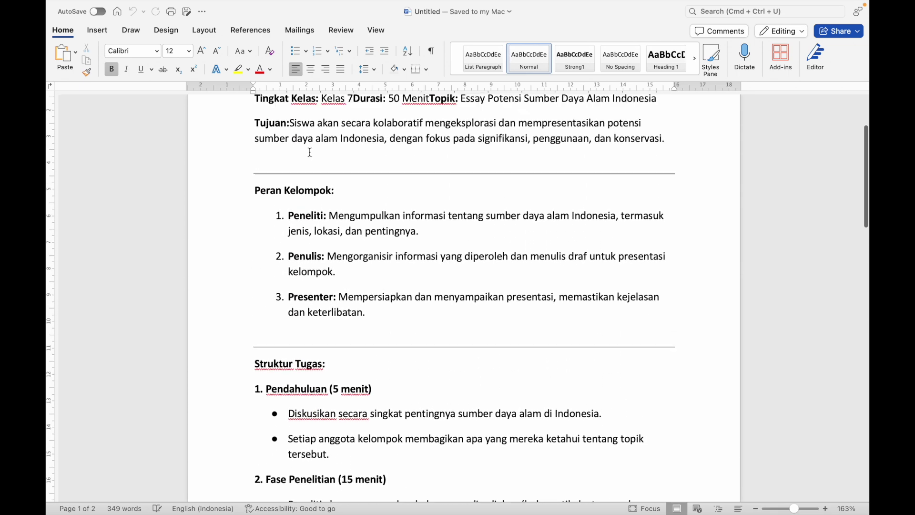
{"action": "scroll", "coordinate": [310, 151], "scroll_direction": "down", "scroll_amount": 3}
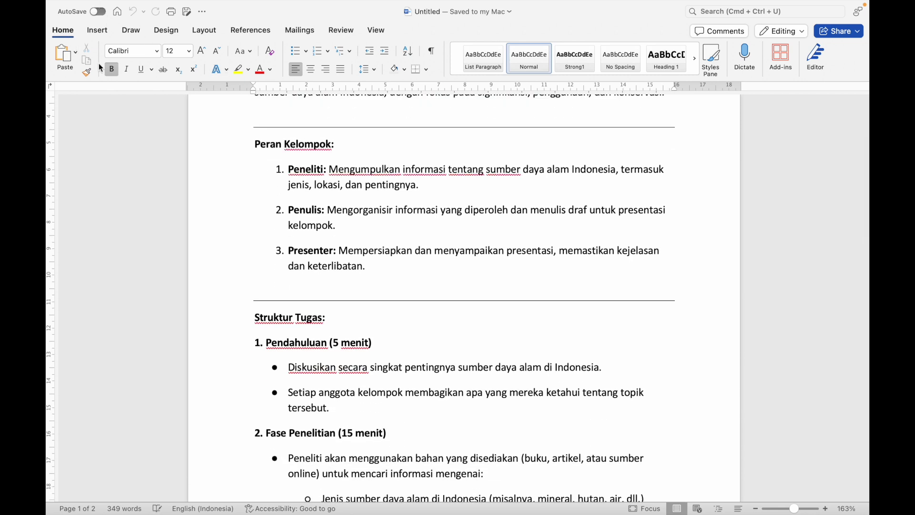
{"action": "right_click", "coordinate": [270, 179]}
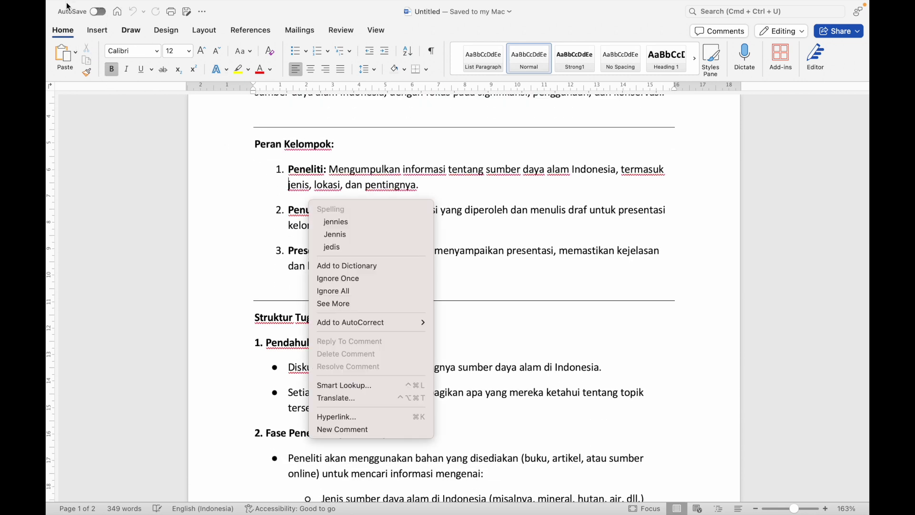
{"action": "left_click", "coordinate": [242, 189]}
Close the exported Word document and switch back to MagicSchool AI in Chrome.
{"action": "mouse_move", "coordinate": [73, 2]}
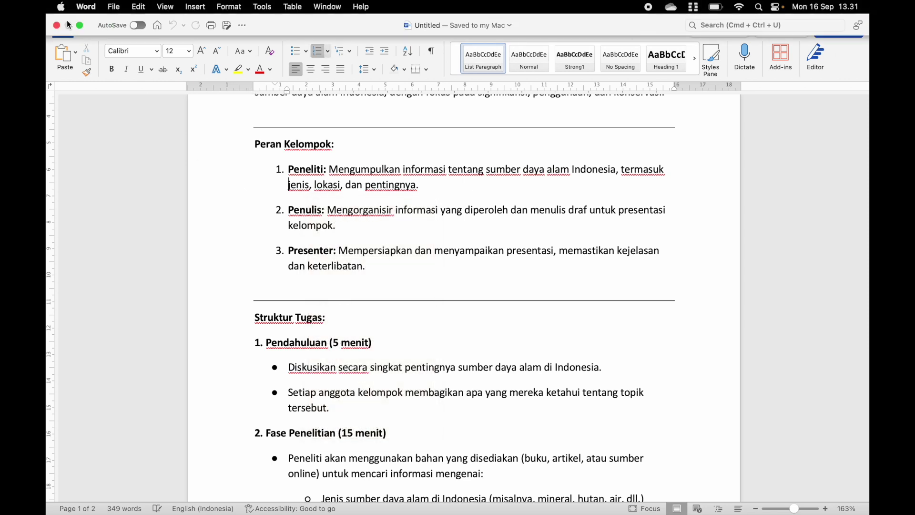
{"action": "left_click", "coordinate": [56, 25]}
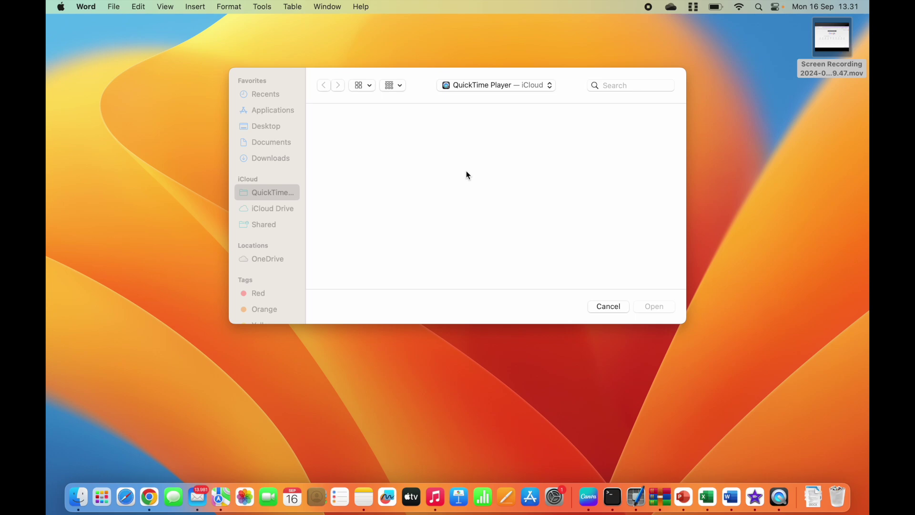
{"action": "left_click", "coordinate": [149, 497]}
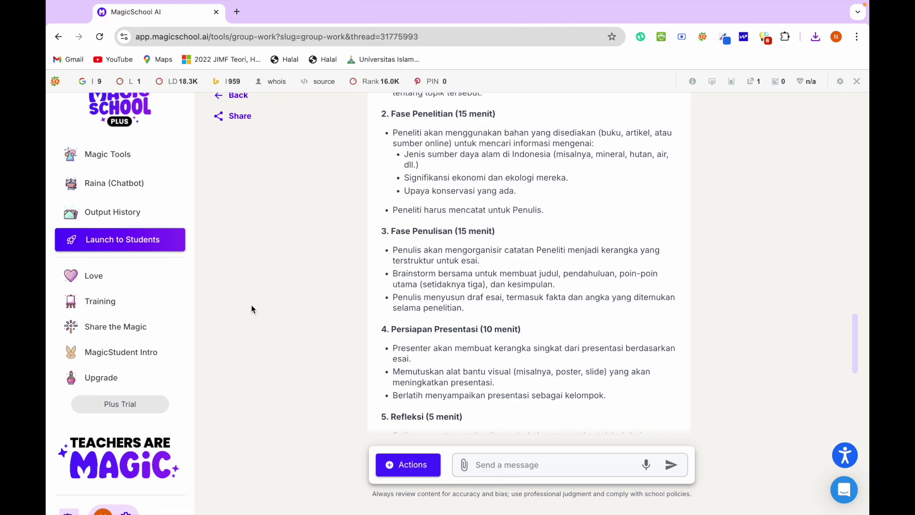
Search the Magic Tools for "assignment sca" and open the Assignment Scaffolder.
{"action": "left_click", "coordinate": [125, 161]}
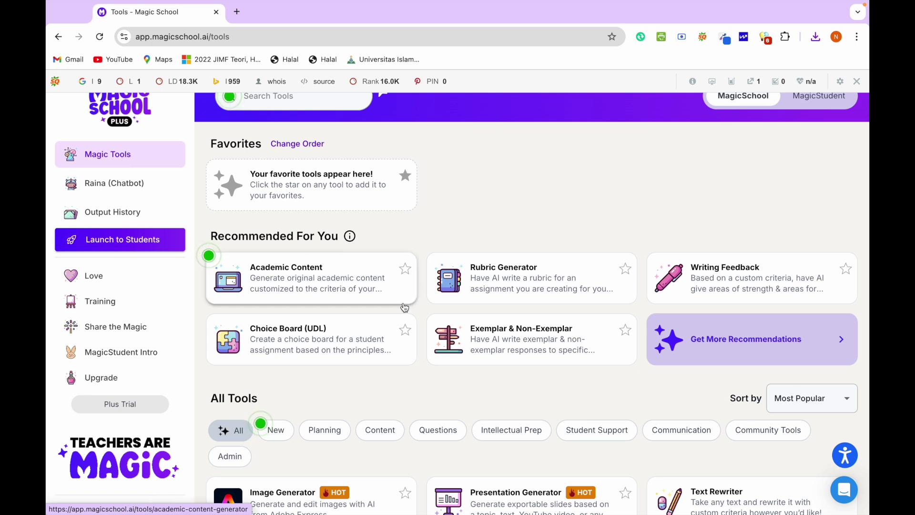
{"action": "scroll", "coordinate": [405, 308], "scroll_direction": "down", "scroll_amount": 2}
{"action": "scroll", "coordinate": [404, 307], "scroll_direction": "up", "scroll_amount": 2}
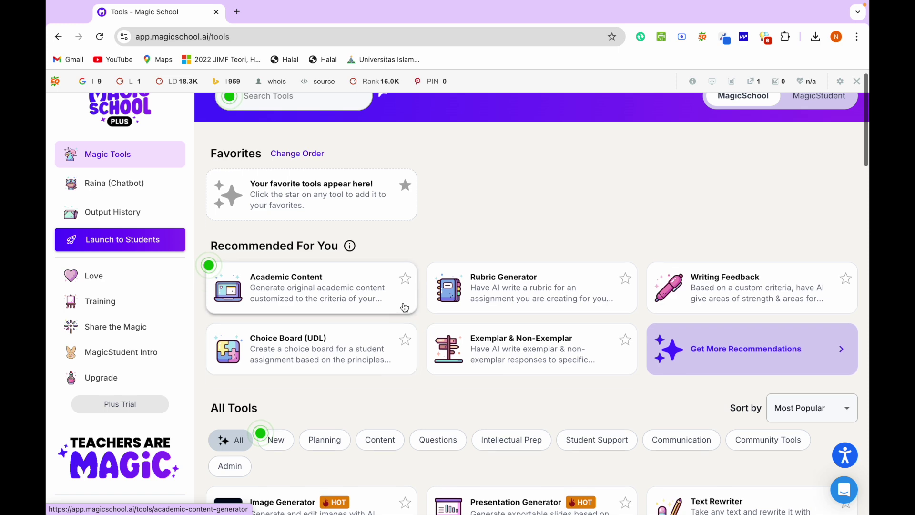
{"action": "scroll", "coordinate": [405, 308], "scroll_direction": "up", "scroll_amount": 1}
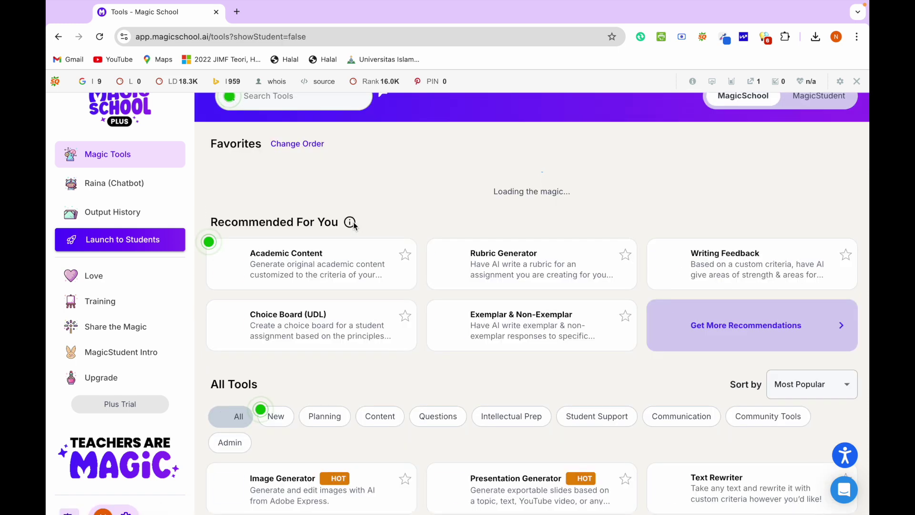
{"action": "left_click", "coordinate": [308, 100]}
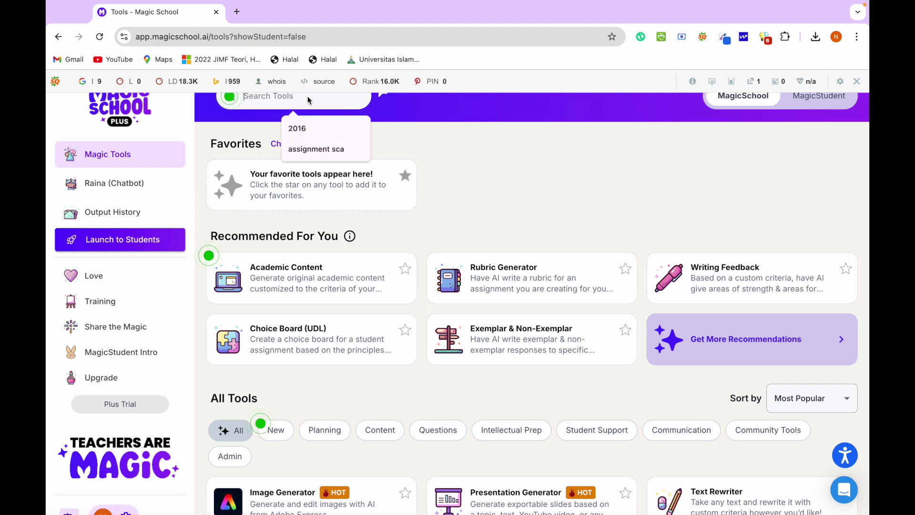
{"action": "type", "text": "assignment sca"}
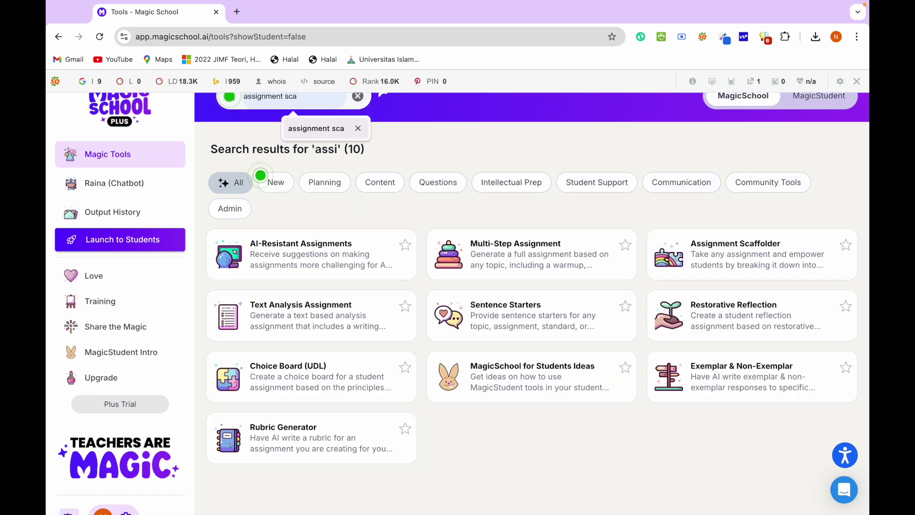
{"action": "left_click", "coordinate": [309, 128]}
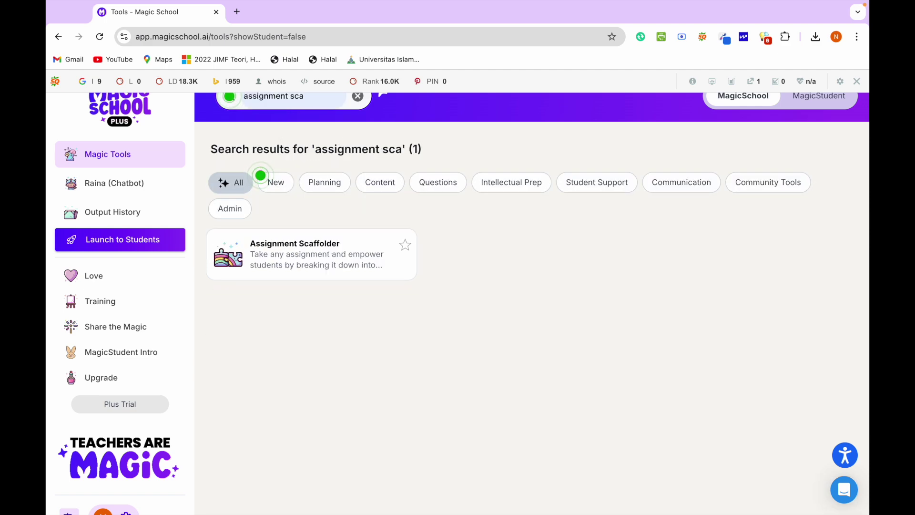
{"action": "left_click", "coordinate": [305, 253]}
{"action": "left_click", "coordinate": [305, 253]}
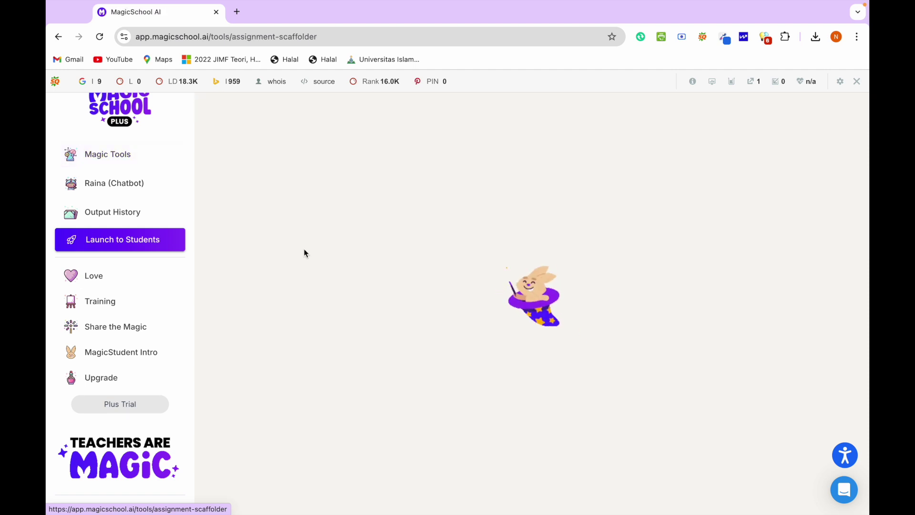
Generate a scaffolded assignment from the prompt "Essay Potensi Sumber Daya Alam Indonesia".
{"action": "left_click", "coordinate": [488, 272]}
{"action": "type", "text": "Essay Potensi Sumber Daya ALam"}
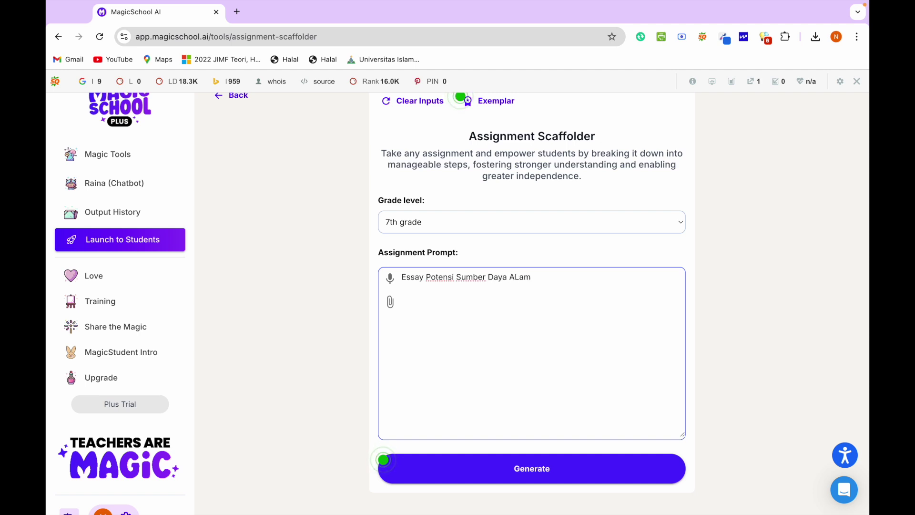
{"action": "type", "text": "Indonesia"}
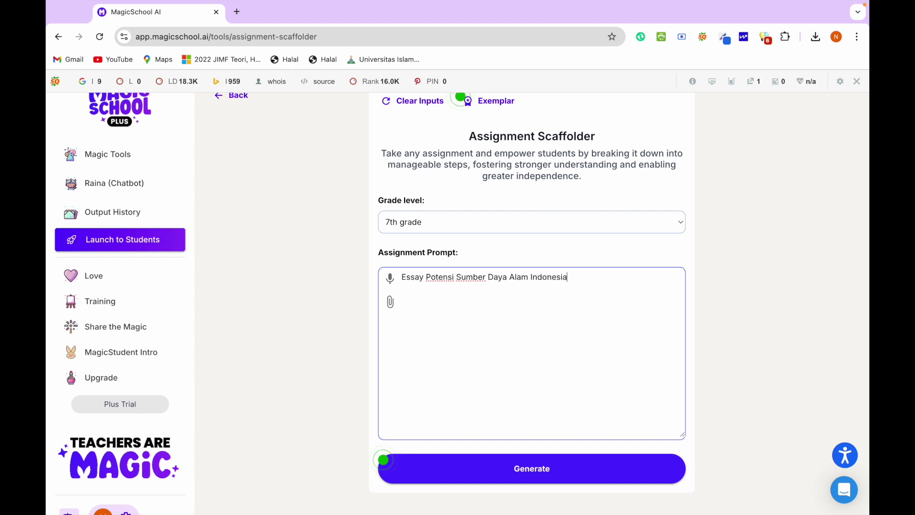
{"action": "left_click", "coordinate": [509, 465]}
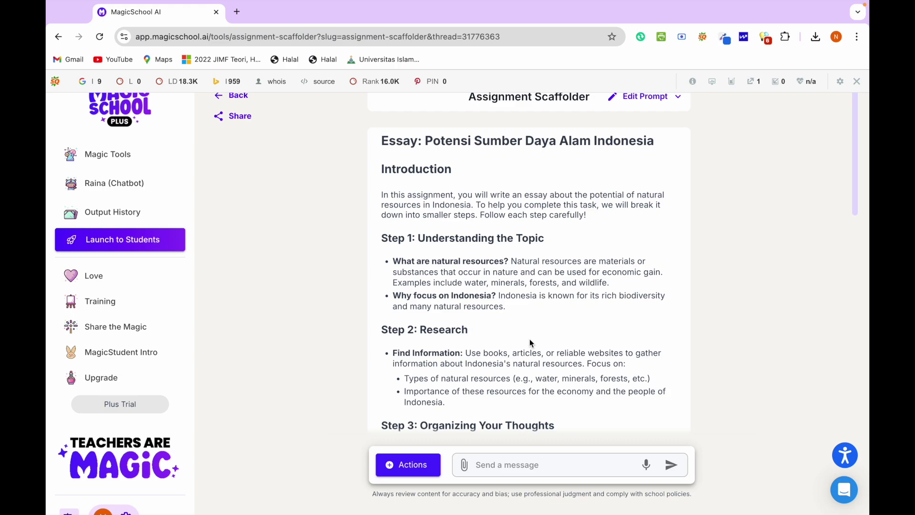
Look through the generated assignment steps and key vocabulary, and translate the result into Indonesian - Bahasa Indonesia.
{"action": "scroll", "coordinate": [530, 339], "scroll_direction": "down", "scroll_amount": 12}
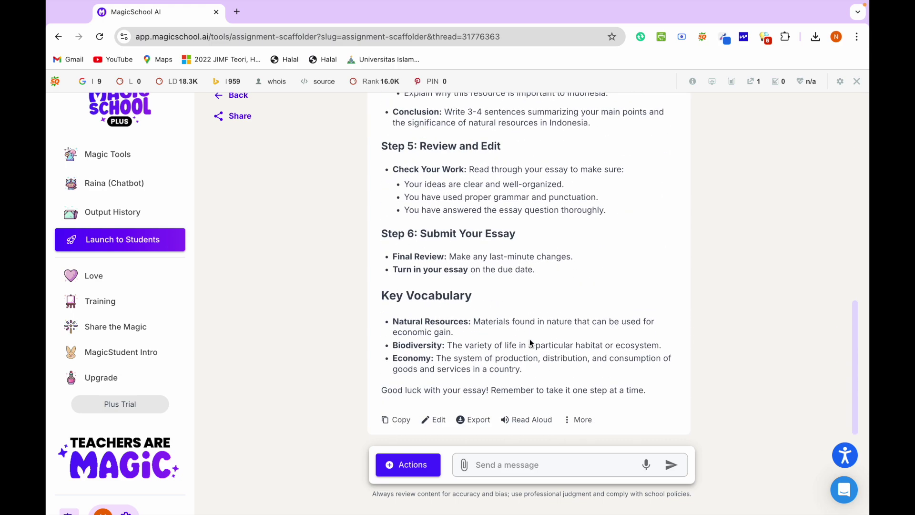
{"action": "scroll", "coordinate": [530, 339], "scroll_direction": "down", "scroll_amount": 15}
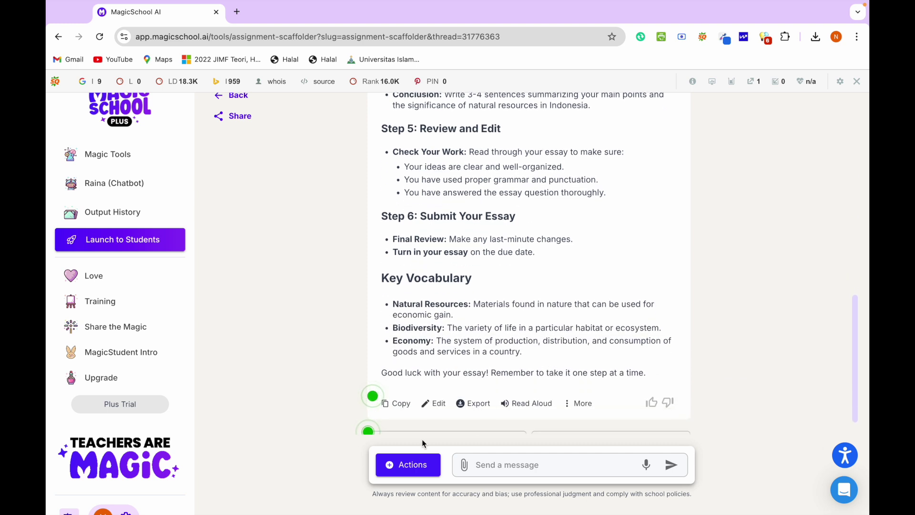
{"action": "left_click", "coordinate": [419, 466]}
{"action": "left_click", "coordinate": [398, 440]}
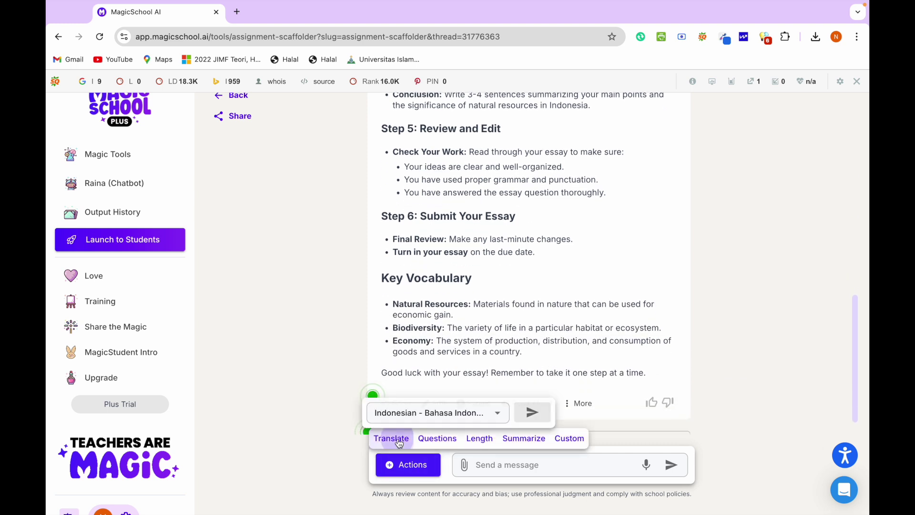
{"action": "left_click", "coordinate": [534, 413]}
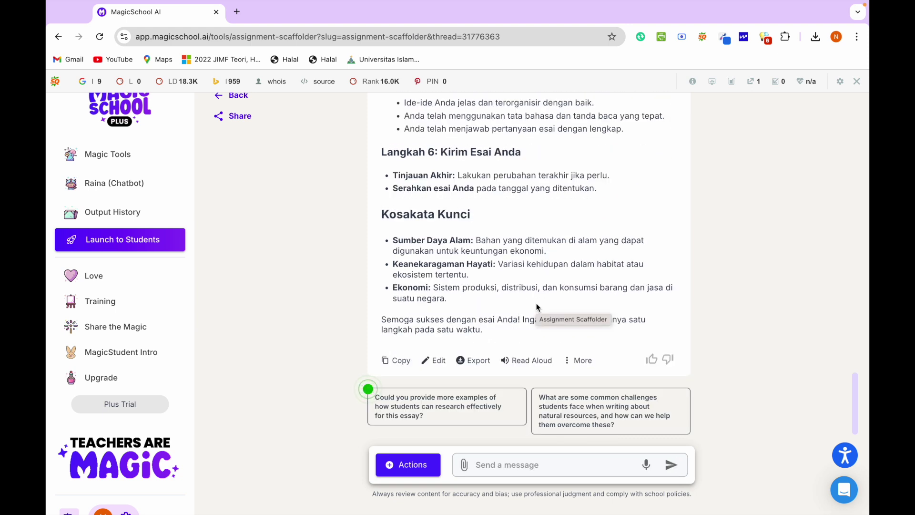
Review the Indonesian scaffolded assignment from its introduction through Langkah 1 to 6 and the Kosakata Kunci section.
{"action": "scroll", "coordinate": [536, 307], "scroll_direction": "up", "scroll_amount": 4}
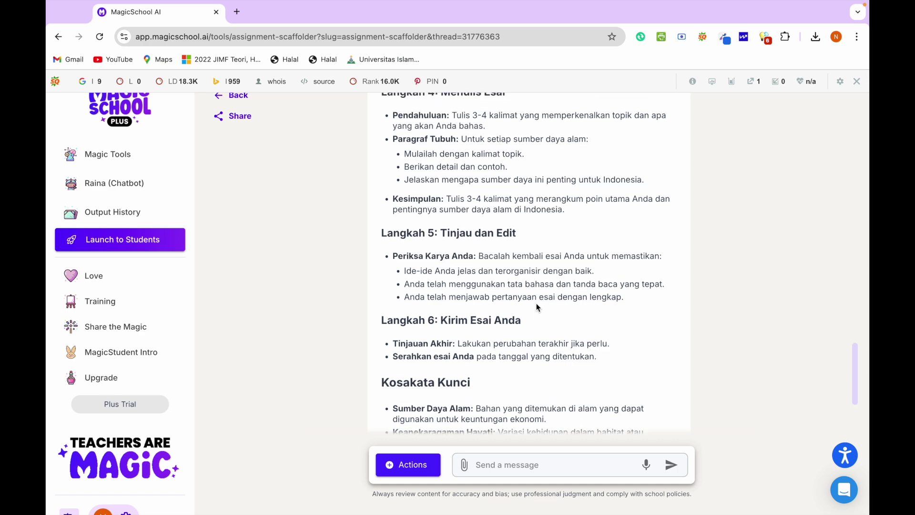
{"action": "scroll", "coordinate": [536, 306], "scroll_direction": "up", "scroll_amount": 10}
{"action": "scroll", "coordinate": [536, 307], "scroll_direction": "up", "scroll_amount": 3}
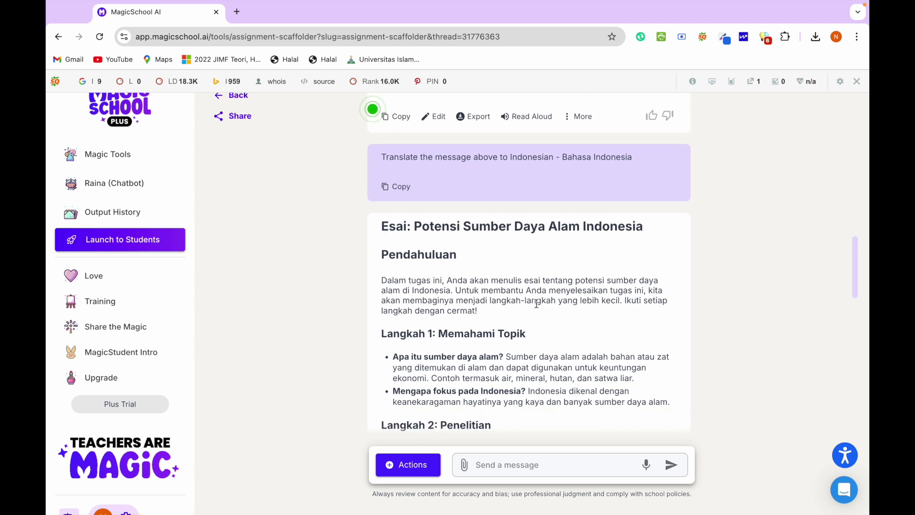
{"action": "scroll", "coordinate": [536, 303], "scroll_direction": "down", "scroll_amount": 2}
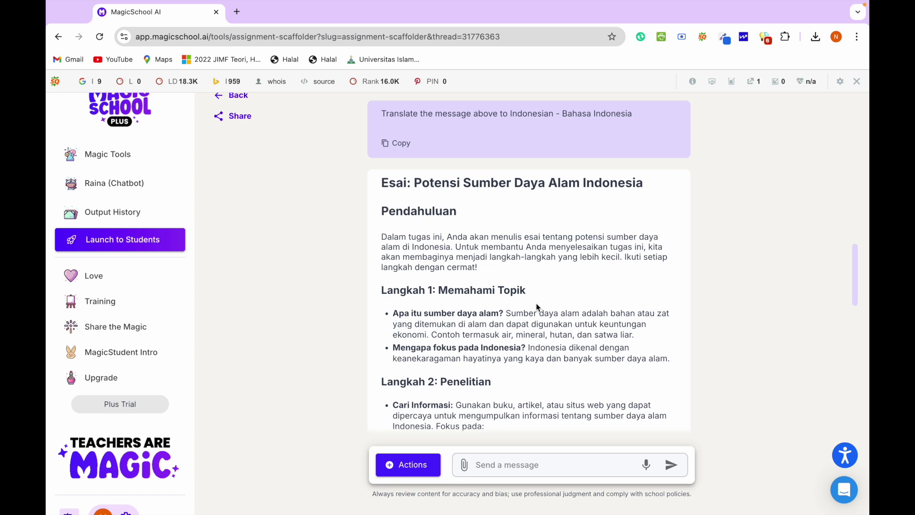
{"action": "scroll", "coordinate": [536, 306], "scroll_direction": "down", "scroll_amount": 3}
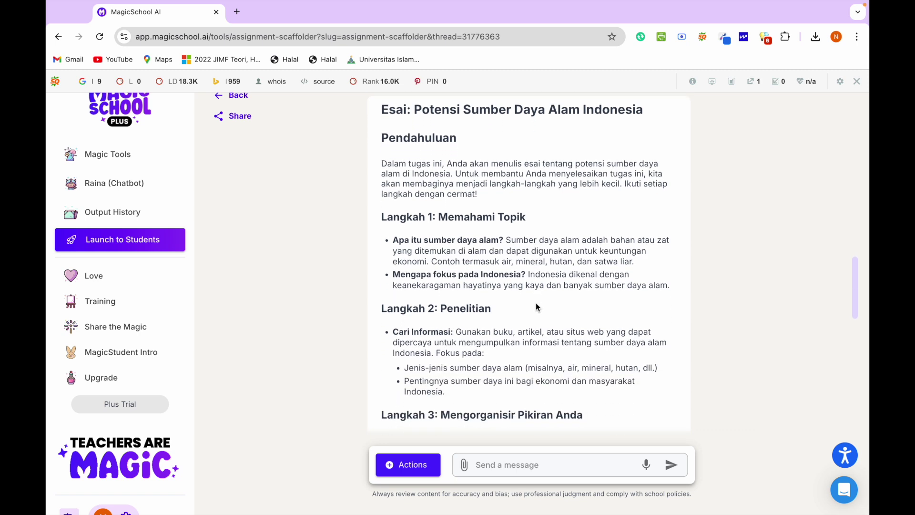
{"action": "scroll", "coordinate": [535, 302], "scroll_direction": "down", "scroll_amount": 3}
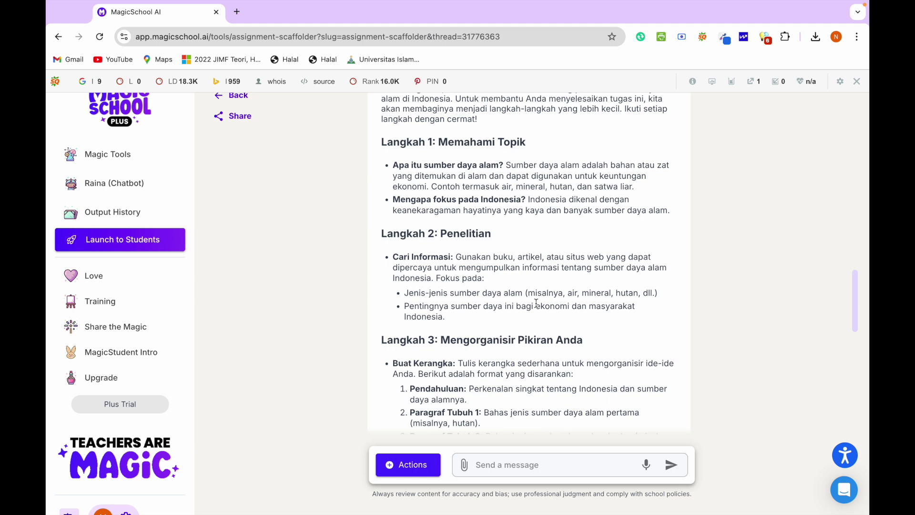
{"action": "scroll", "coordinate": [536, 303], "scroll_direction": "down", "scroll_amount": 3}
{"action": "scroll", "coordinate": [536, 303], "scroll_direction": "down", "scroll_amount": 4}
{"action": "scroll", "coordinate": [536, 306], "scroll_direction": "down", "scroll_amount": 1}
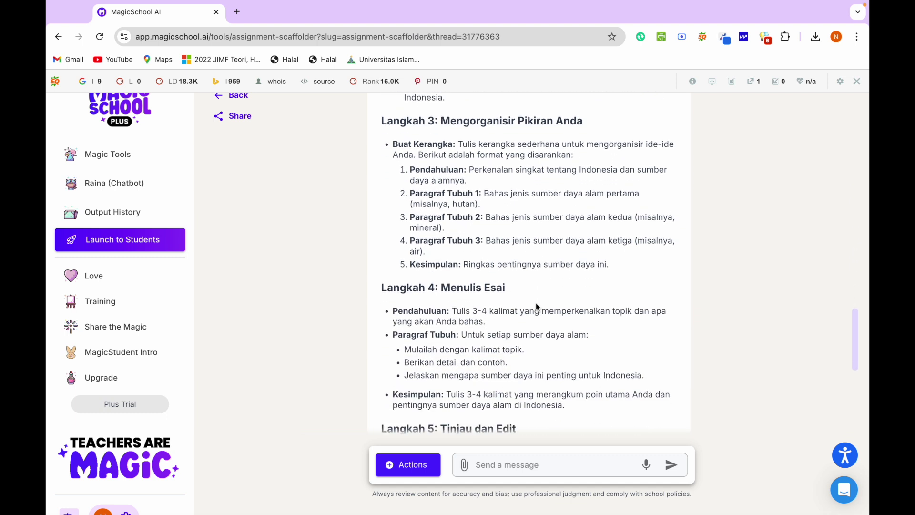
{"action": "scroll", "coordinate": [535, 302], "scroll_direction": "down", "scroll_amount": 5}
{"action": "scroll", "coordinate": [535, 302], "scroll_direction": "up", "scroll_amount": 1}
{"action": "scroll", "coordinate": [536, 302], "scroll_direction": "up", "scroll_amount": 3}
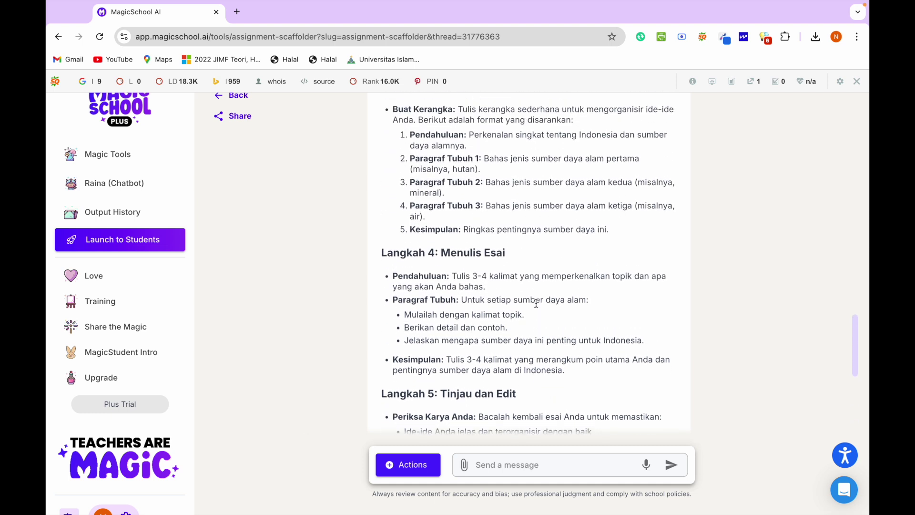
{"action": "scroll", "coordinate": [536, 303], "scroll_direction": "down", "scroll_amount": 4}
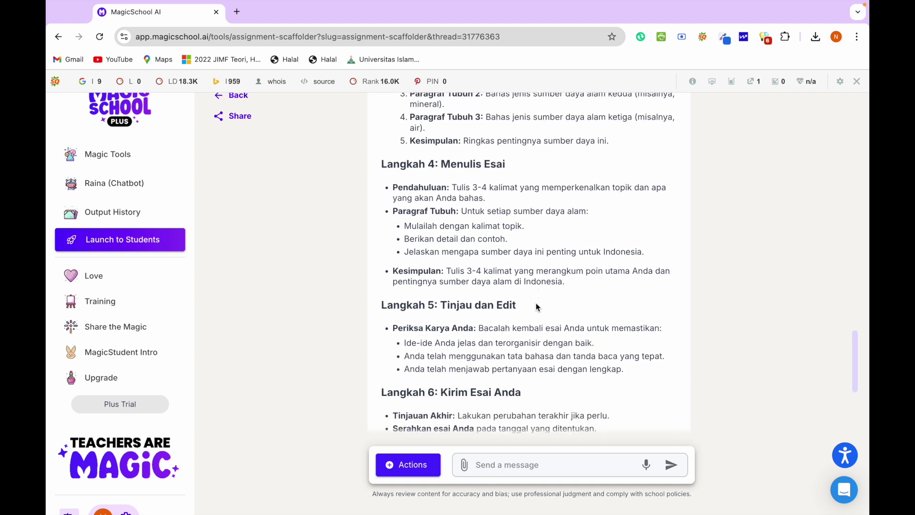
{"action": "scroll", "coordinate": [536, 302], "scroll_direction": "down", "scroll_amount": 3}
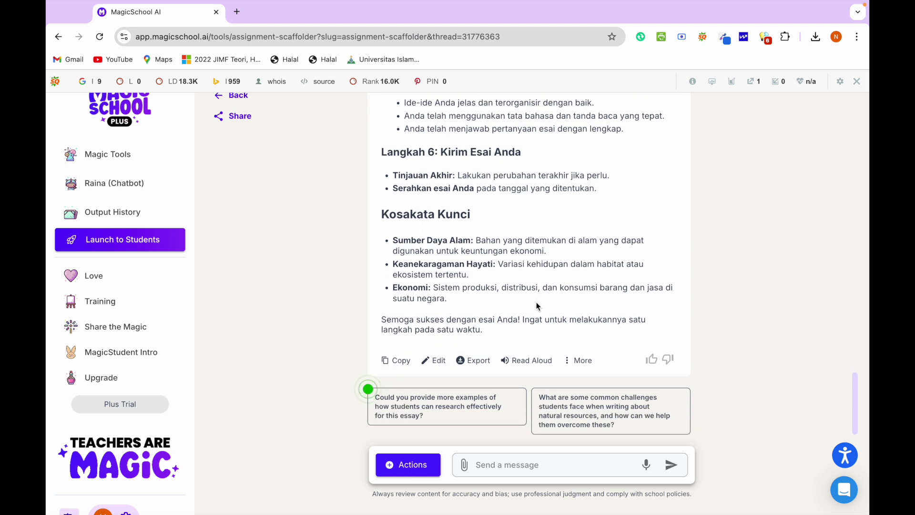
Export the Indonesian scaffolded assignment to Microsoft Word with the scope Selected Resource.
{"action": "scroll", "coordinate": [536, 306], "scroll_direction": "up", "scroll_amount": 1}
{"action": "scroll", "coordinate": [537, 306], "scroll_direction": "up", "scroll_amount": 2}
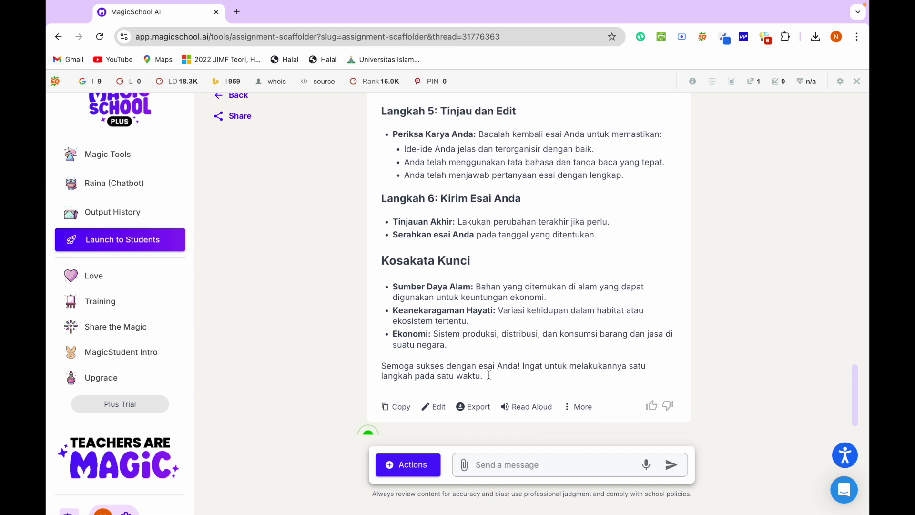
{"action": "scroll", "coordinate": [533, 299], "scroll_direction": "up", "scroll_amount": 5}
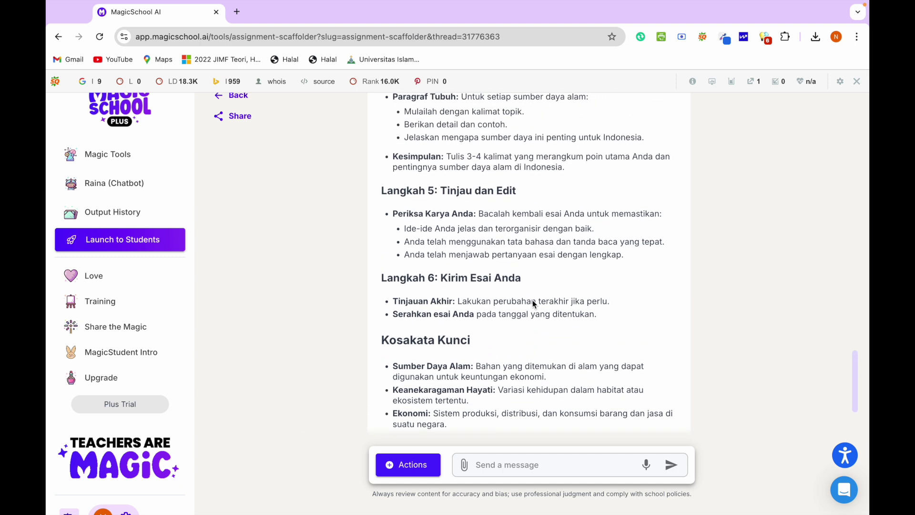
{"action": "scroll", "coordinate": [533, 299], "scroll_direction": "down", "scroll_amount": 1}
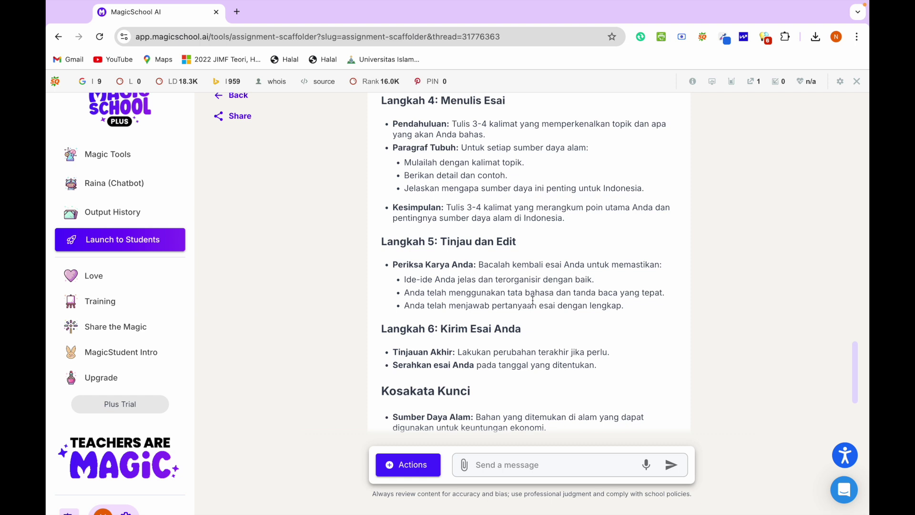
{"action": "scroll", "coordinate": [533, 299], "scroll_direction": "down", "scroll_amount": 5}
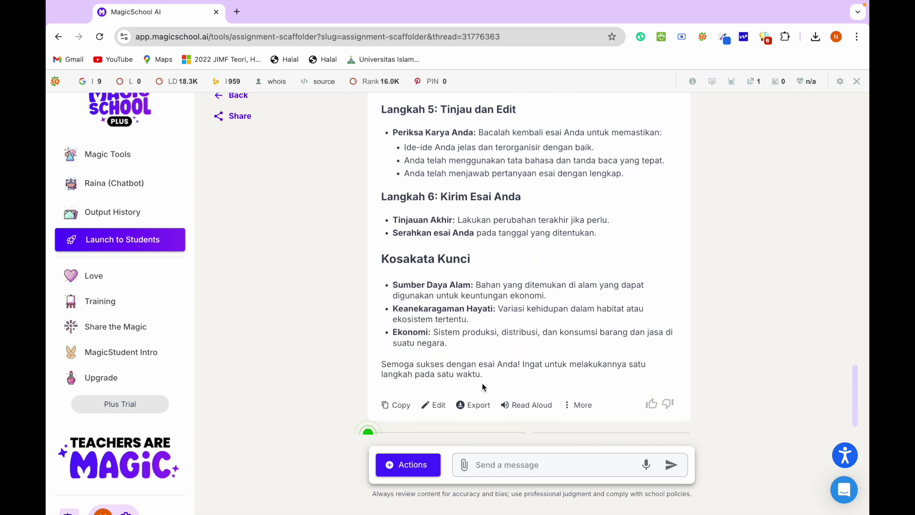
{"action": "left_click", "coordinate": [476, 403]}
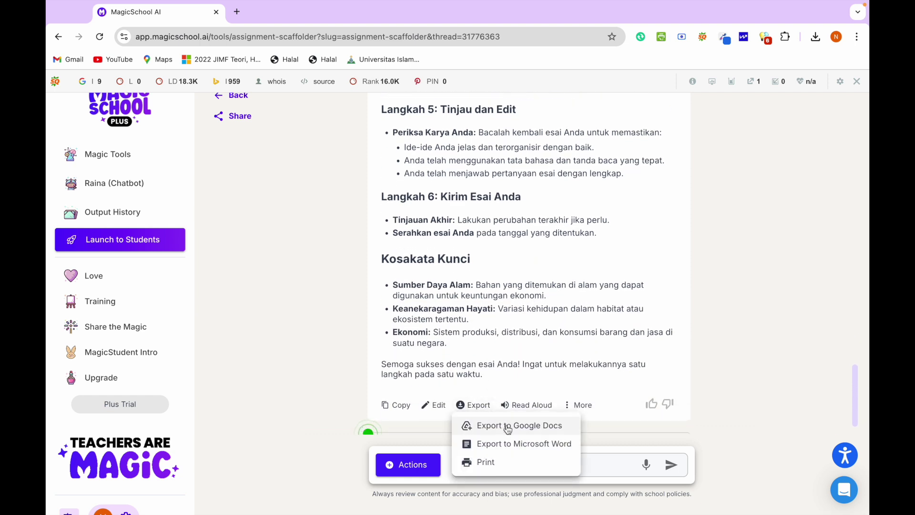
{"action": "left_click", "coordinate": [507, 443]}
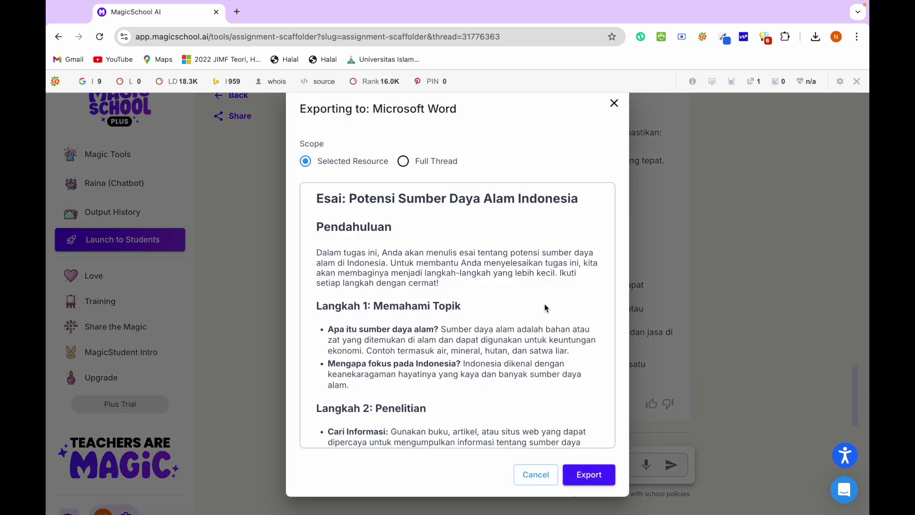
{"action": "left_click", "coordinate": [591, 475]}
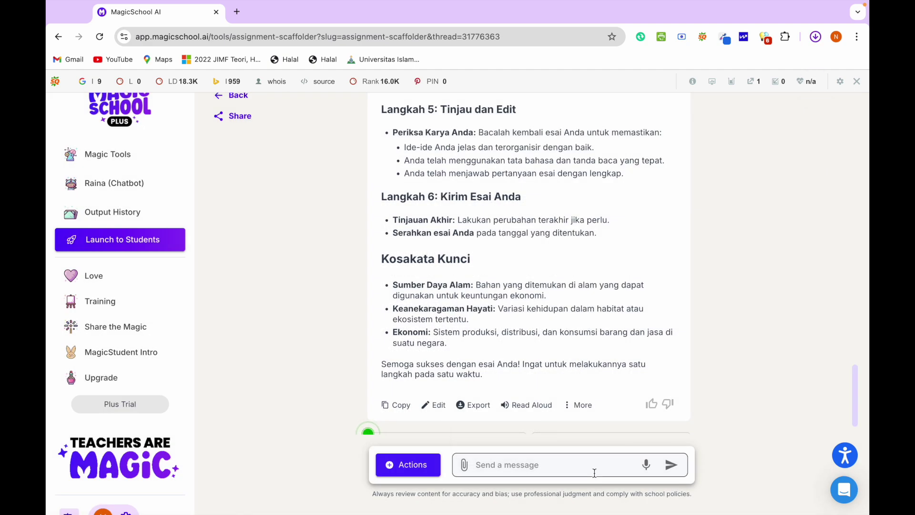
Switch to Finder, move Untitled (1).docx beside Untitled.docx in the Downloads folder, and open it in Word.
{"action": "key", "text": "ctrl+Up"}
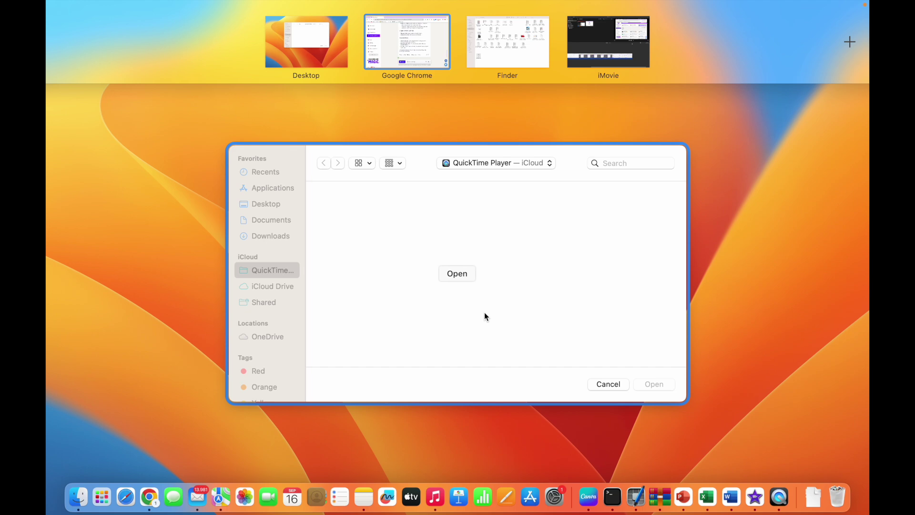
{"action": "left_click", "coordinate": [494, 29]}
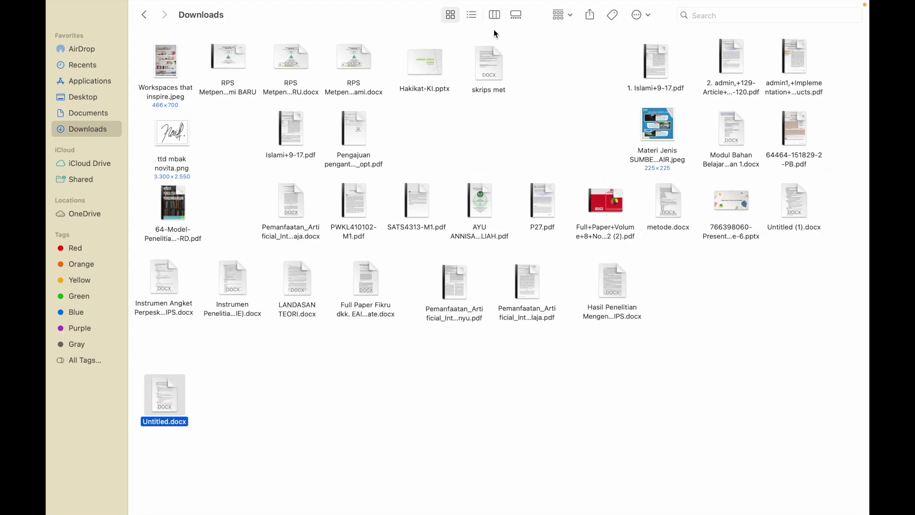
{"action": "left_click", "coordinate": [677, 349]}
{"action": "left_click", "coordinate": [794, 208]}
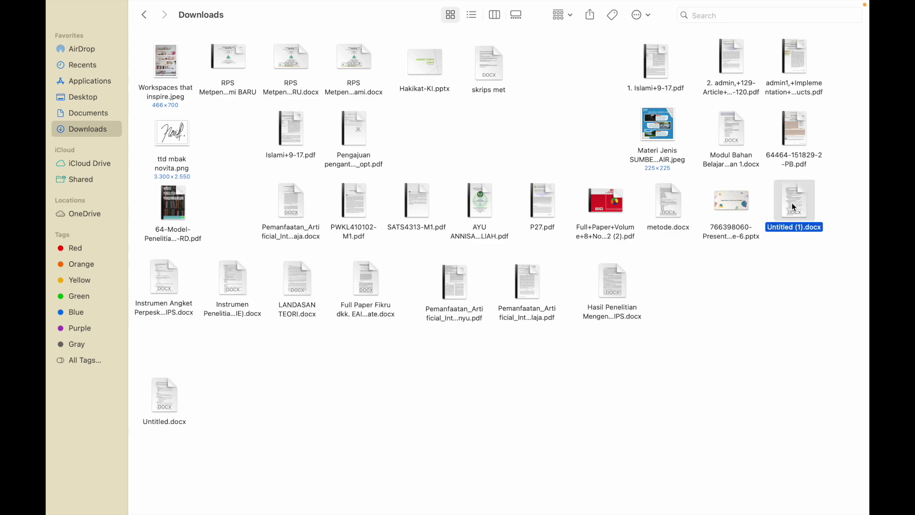
{"action": "left_click_drag", "start_coordinate": [794, 208], "coordinate": [235, 403]}
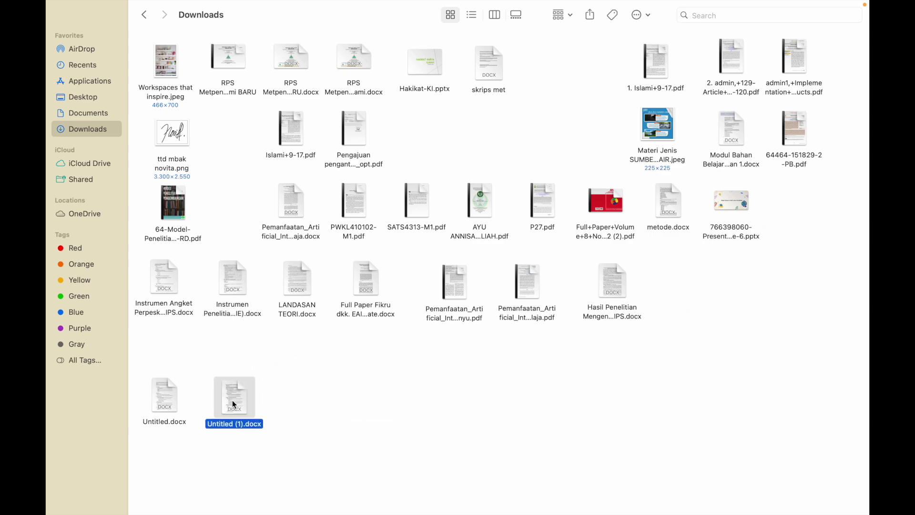
{"action": "double_click", "coordinate": [232, 405]}
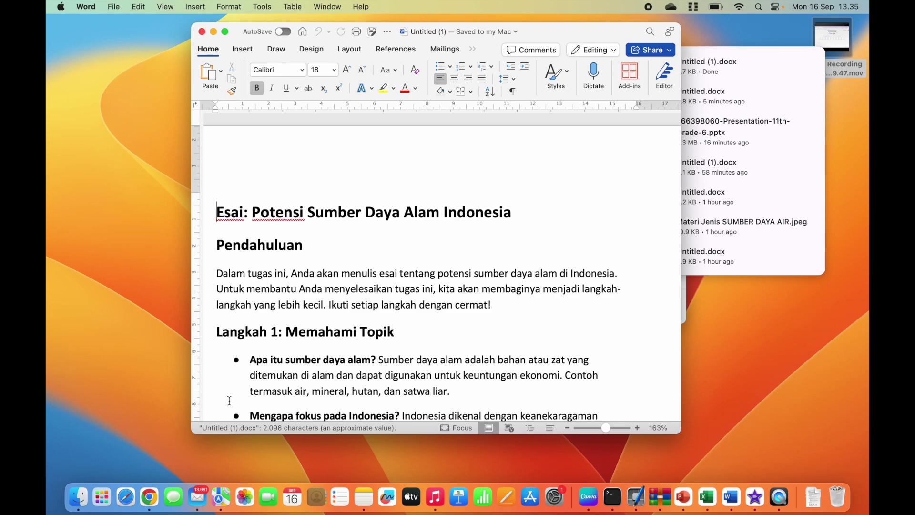
Show the exported document in full screen and review it from Pendahuluan through Langkah 6 and Kosakata Kunci.
{"action": "left_click", "coordinate": [224, 32]}
{"action": "scroll", "coordinate": [327, 298], "scroll_direction": "down", "scroll_amount": 10}
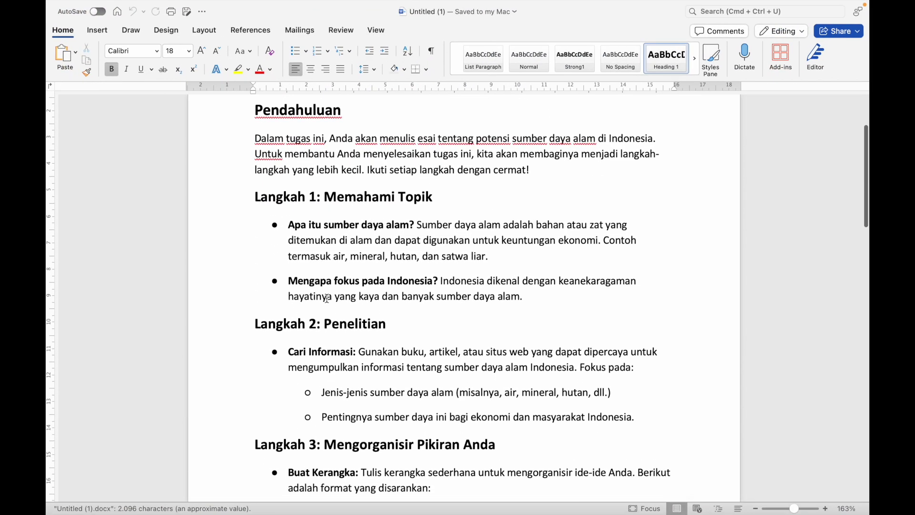
{"action": "scroll", "coordinate": [327, 299], "scroll_direction": "down", "scroll_amount": 7}
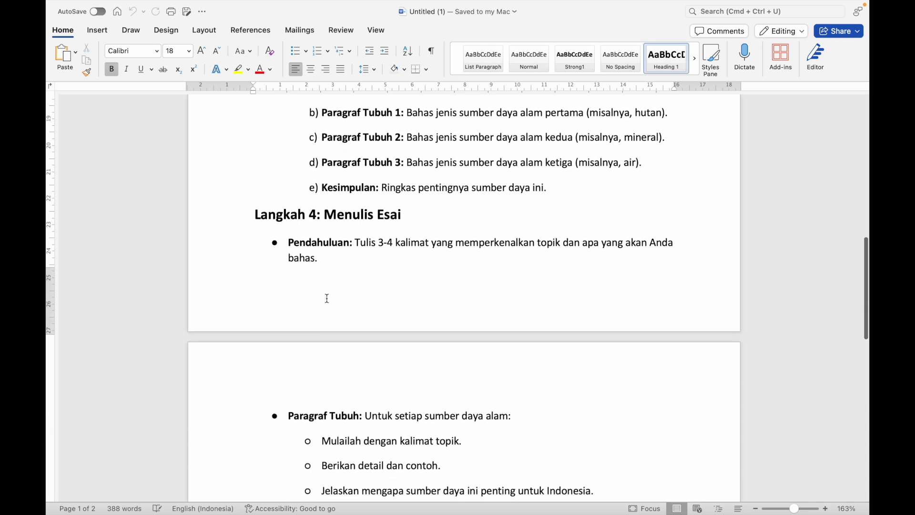
{"action": "scroll", "coordinate": [326, 298], "scroll_direction": "up", "scroll_amount": 3}
{"action": "scroll", "coordinate": [327, 299], "scroll_direction": "down", "scroll_amount": 8}
{"action": "scroll", "coordinate": [327, 298], "scroll_direction": "down", "scroll_amount": 5}
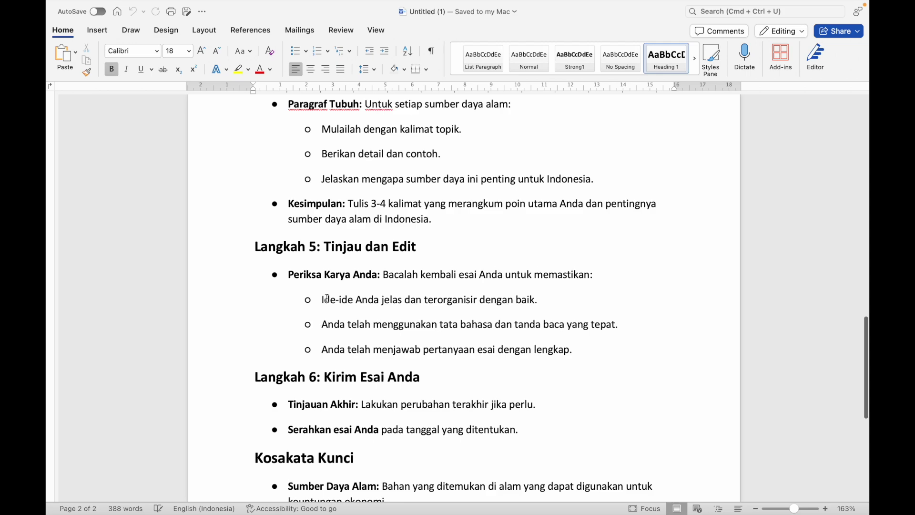
{"action": "scroll", "coordinate": [327, 298], "scroll_direction": "down", "scroll_amount": 8}
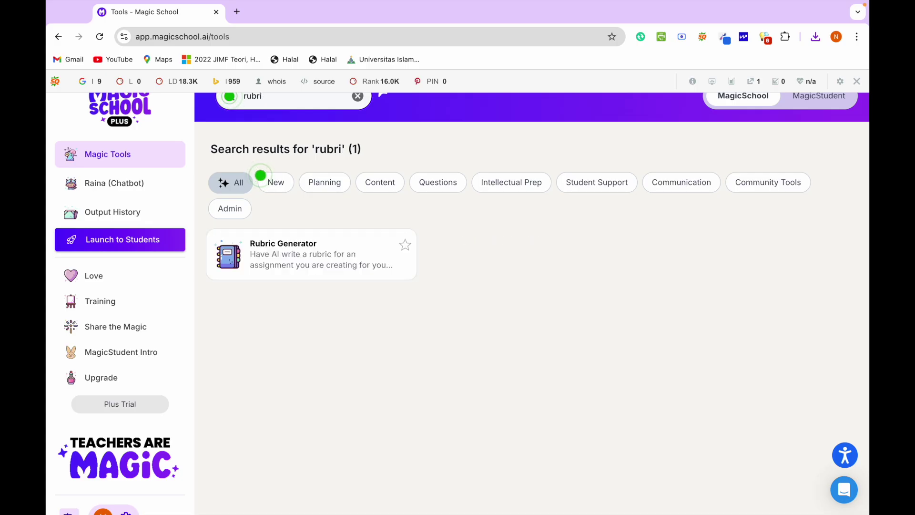
Search the Magic Tools for "rubric", open the Rubric Generator and set its point scale to 5.
{"action": "type", "text": "c"}
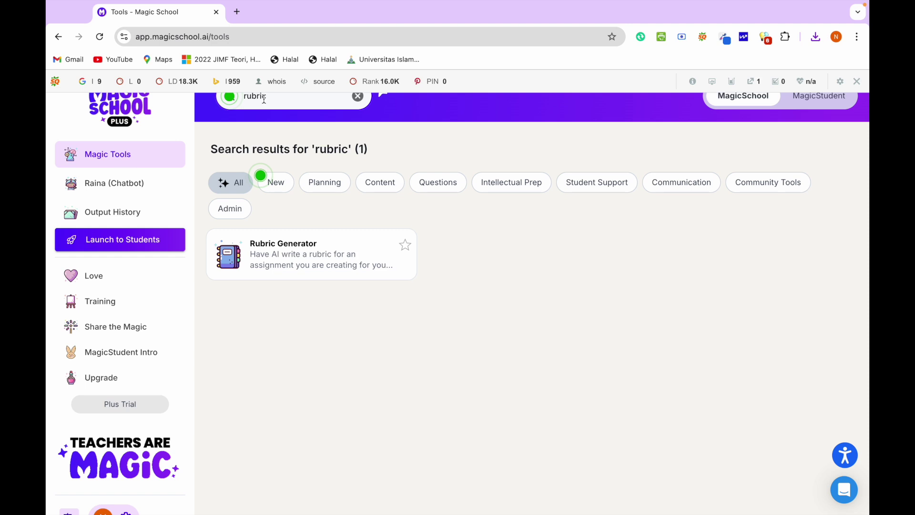
{"action": "left_click", "coordinate": [267, 254]}
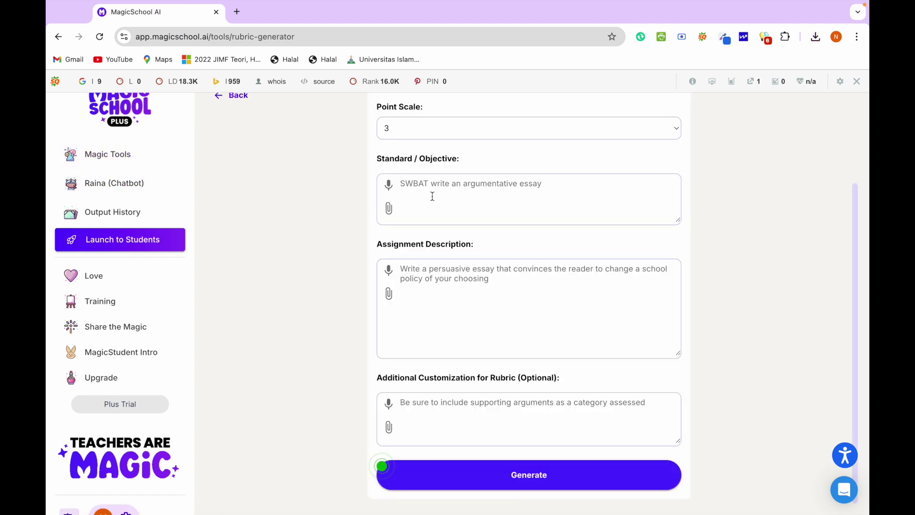
{"action": "scroll", "coordinate": [475, 132], "scroll_direction": "up", "scroll_amount": 3}
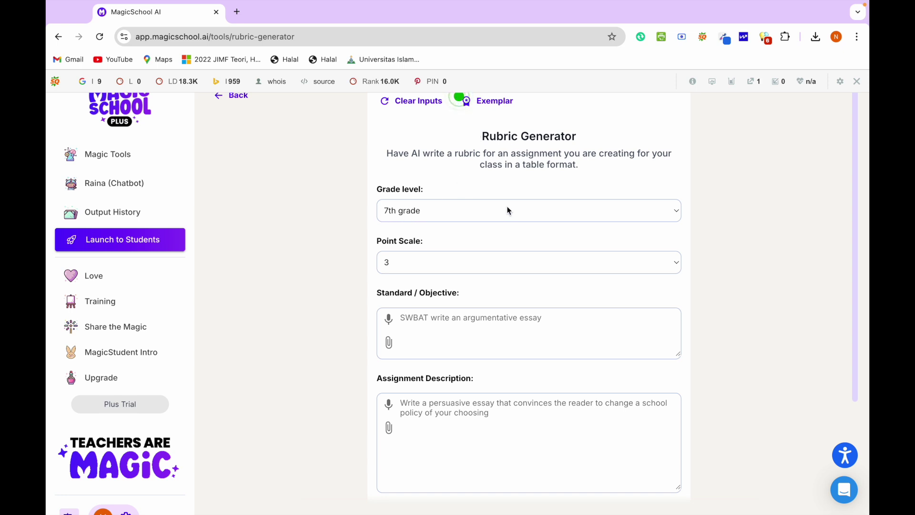
{"action": "left_click", "coordinate": [448, 312]}
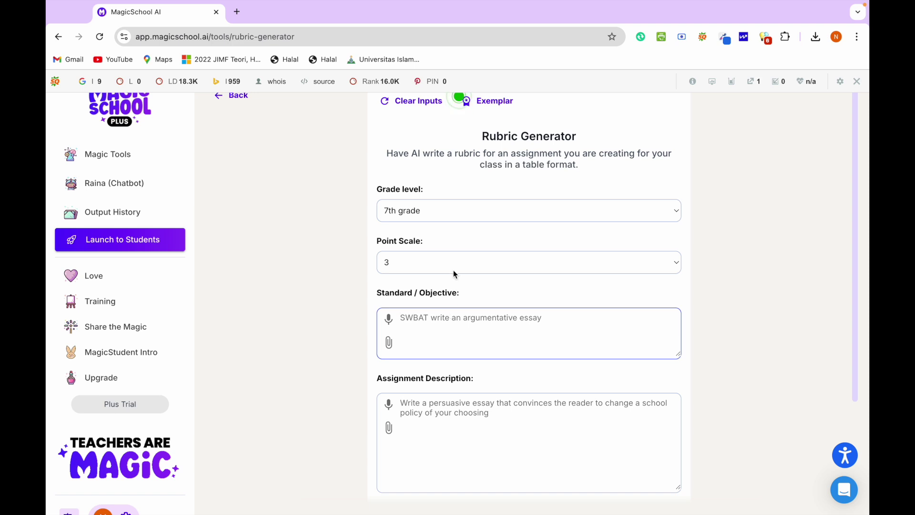
{"action": "left_click", "coordinate": [469, 263]}
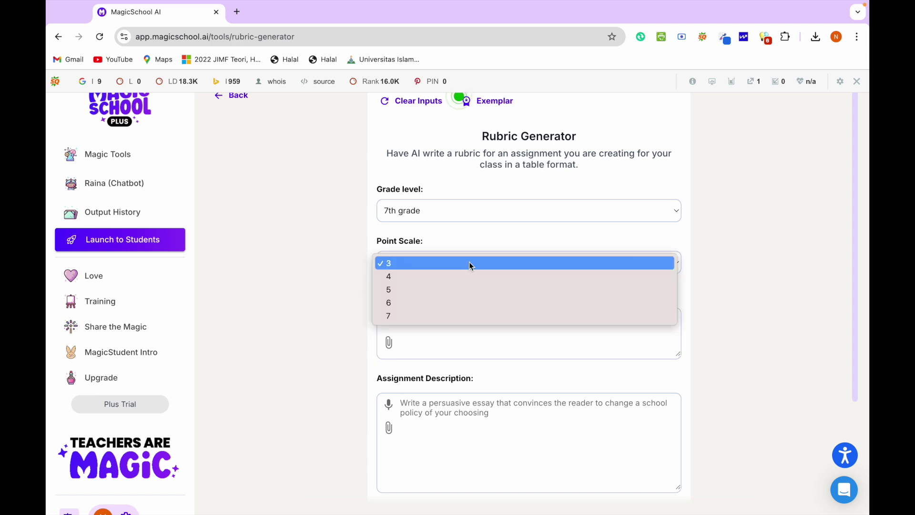
{"action": "left_click", "coordinate": [452, 287]}
Enter "Essay Potensi Sumber Daya Alam Indonesia" as the rubric's standard/objective.
{"action": "left_click", "coordinate": [433, 317]}
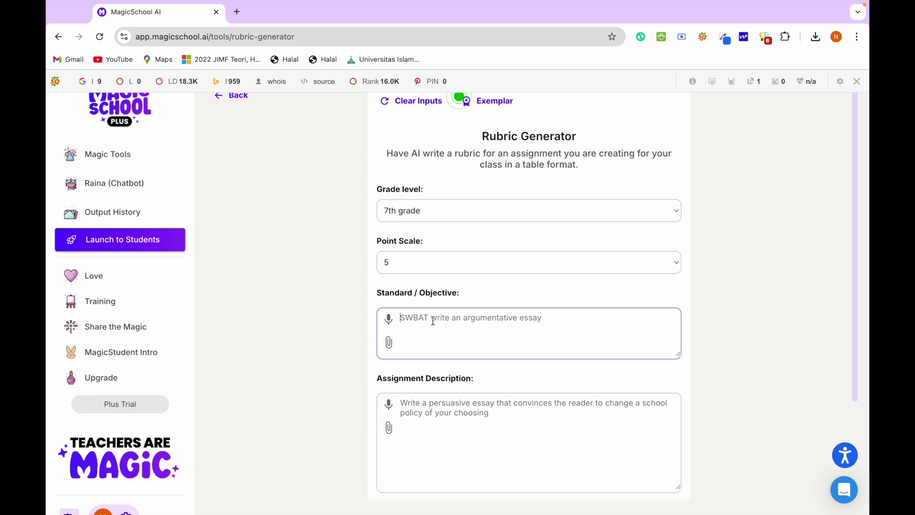
{"action": "type", "text": "Es"}
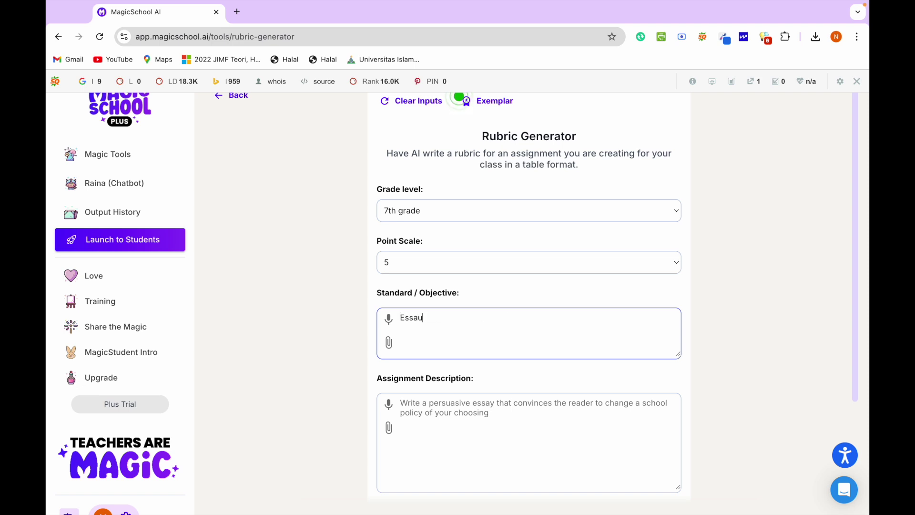
{"action": "type", "text": "say Potensi S"}
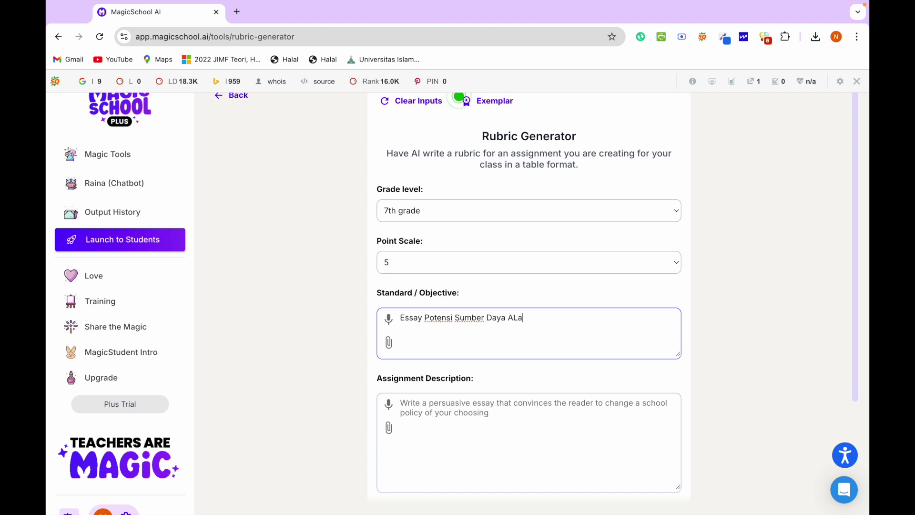
{"action": "type", "text": "umber Daya Alam Indonesia"}
Fill in the assignment description with "Pemahaman tentang Potensi Sumber Daya Alam Indonesia", reusing the topic from the objective.
{"action": "left_click", "coordinate": [450, 405]}
{"action": "scroll", "coordinate": [449, 405], "scroll_direction": "down", "scroll_amount": 3}
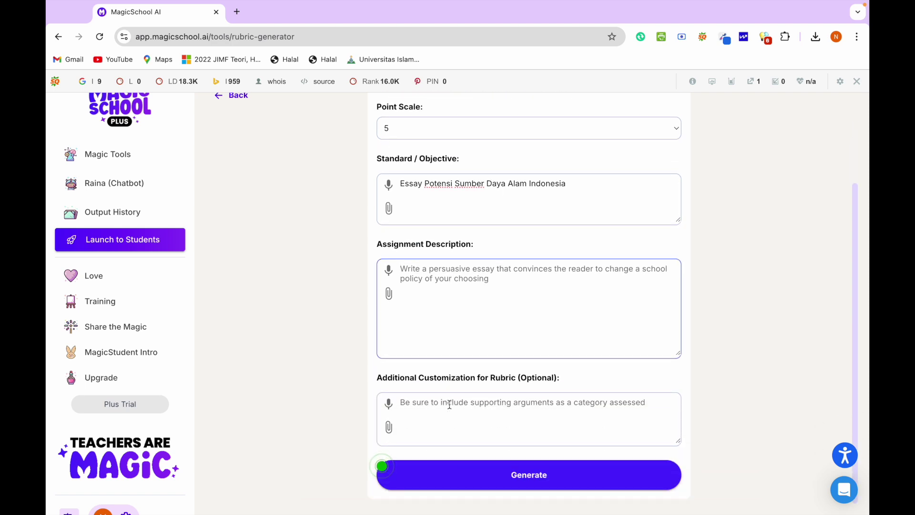
{"action": "type", "text": "Pemahaman tentang"}
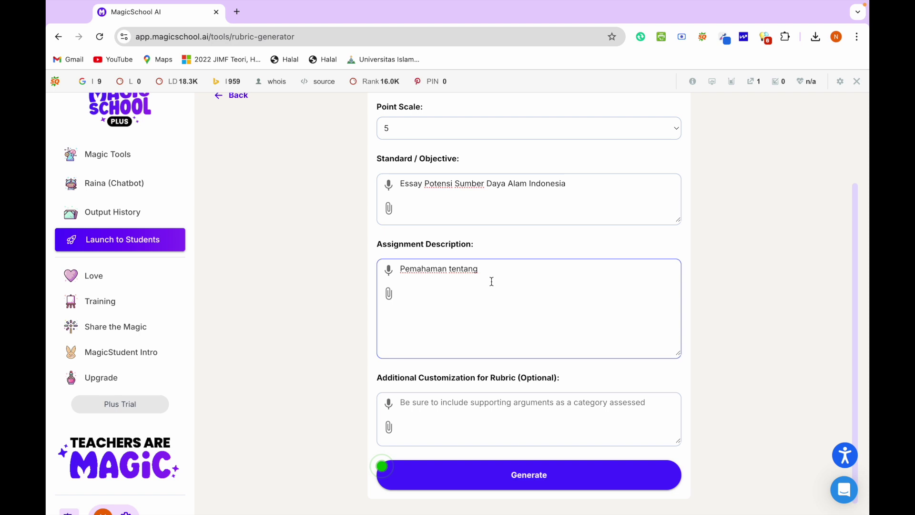
{"action": "left_click_drag", "start_coordinate": [568, 190], "coordinate": [427, 185]}
{"action": "key", "text": "ctrl+c"}
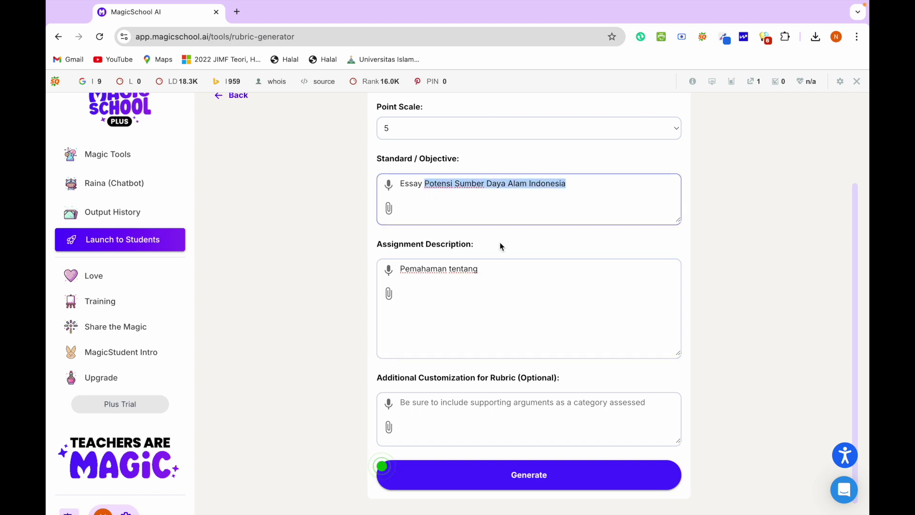
{"action": "left_click", "coordinate": [504, 272]}
{"action": "key", "text": "ctrl+v"}
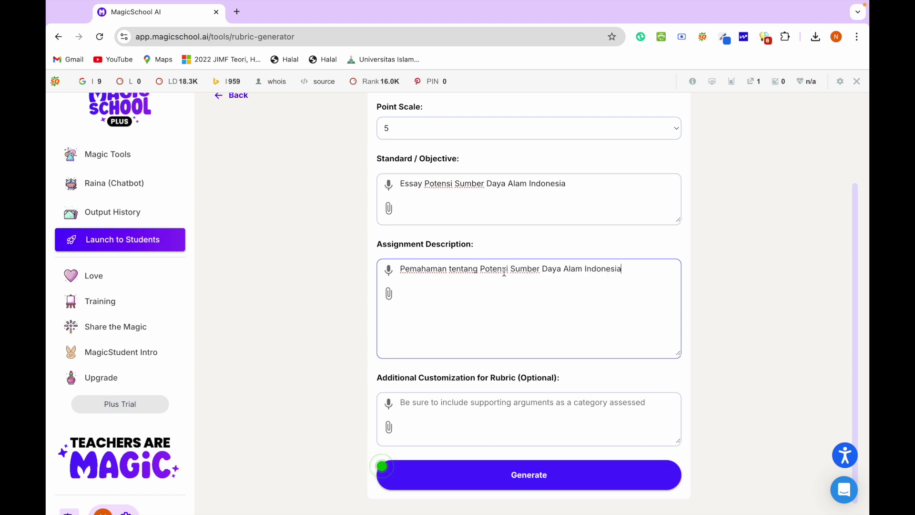
Add the rubric customization "Mampu mempertajam keterampilan analisa siswa, wawasan tentang Potensi Sumber Daya Alam Indonesia".
{"action": "left_click", "coordinate": [480, 408]}
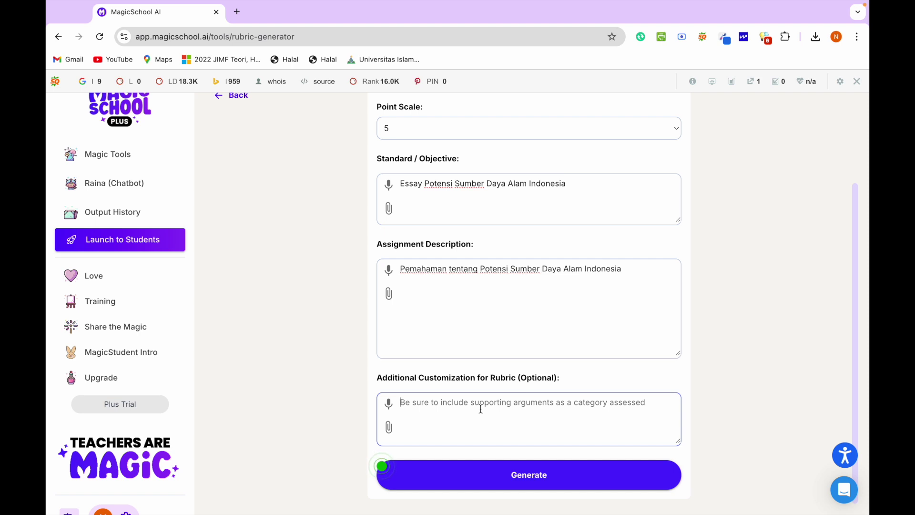
{"action": "type", "text": "Mampu mempe"}
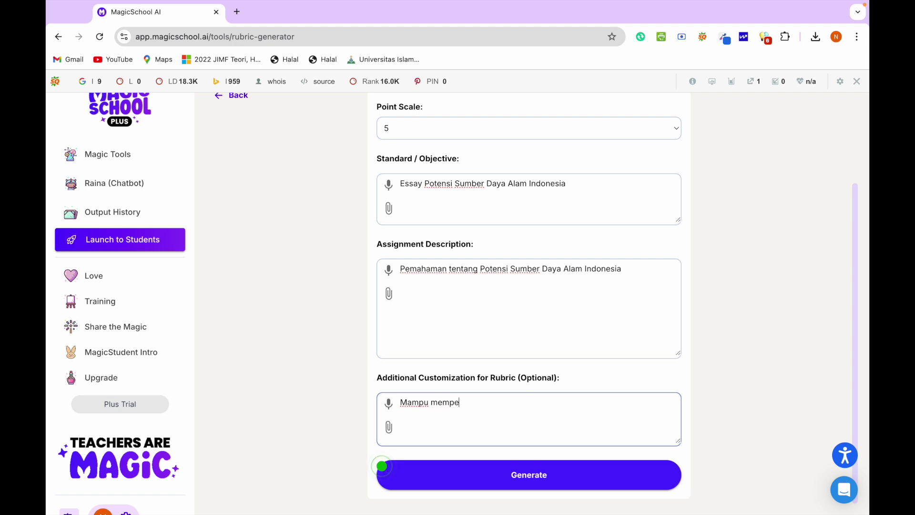
{"action": "type", "text": "rtajam keterampilan analisa siswa, wawasan tentang"}
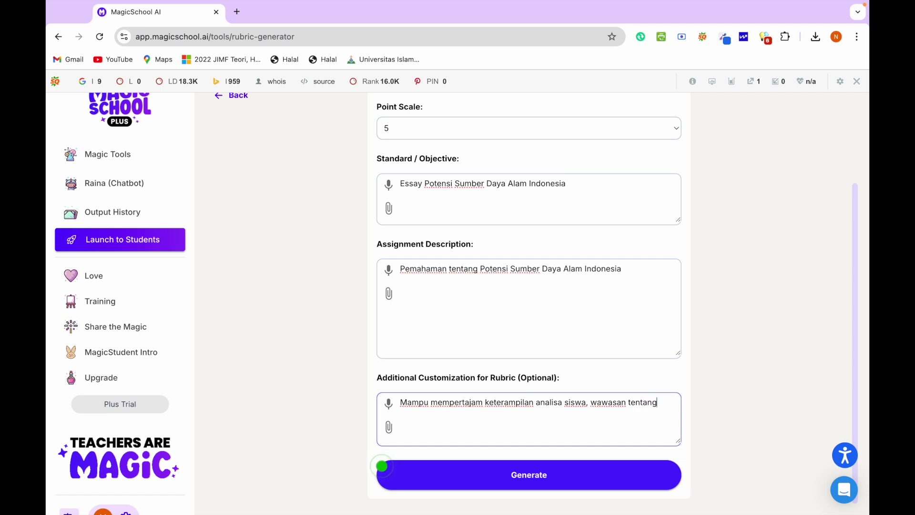
{"action": "key", "text": "ctrl+v"}
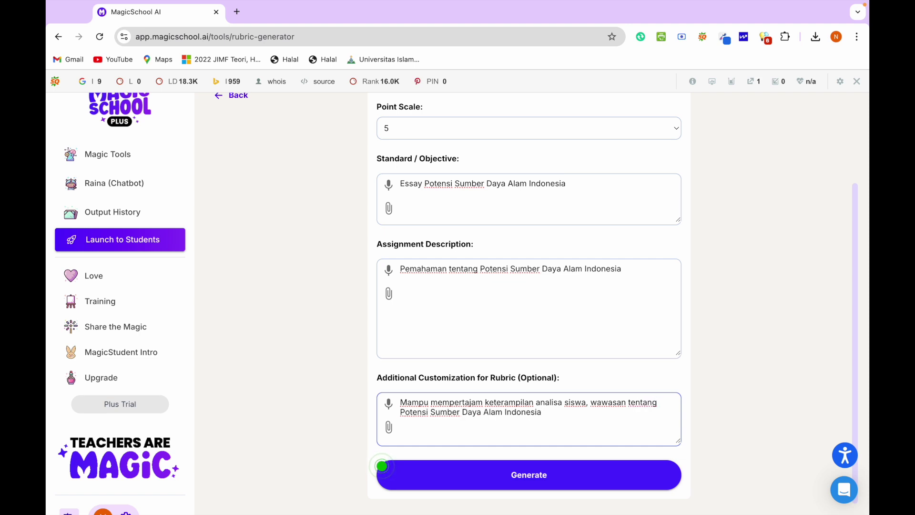
Check the filled-in inputs, generate the rubric and look through its criteria and rating columns.
{"action": "scroll", "coordinate": [646, 316], "scroll_direction": "up", "scroll_amount": 3}
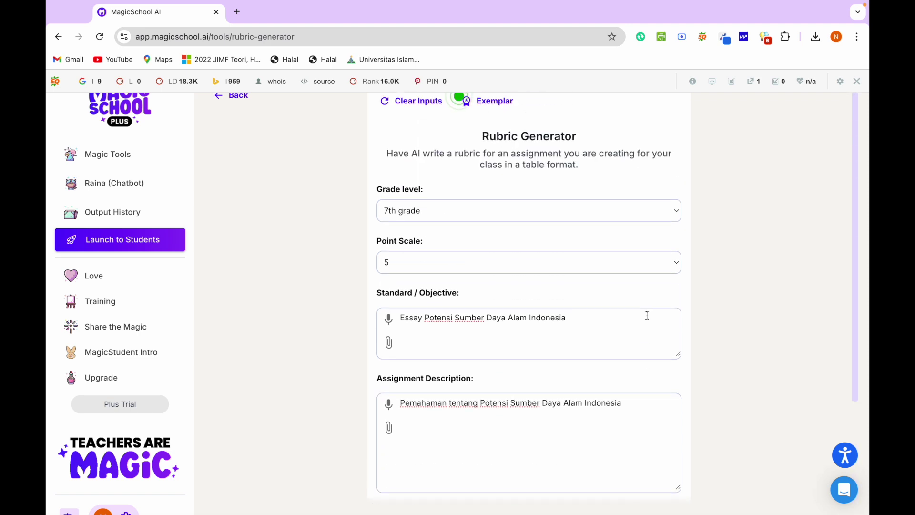
{"action": "scroll", "coordinate": [647, 315], "scroll_direction": "down", "scroll_amount": 3}
{"action": "left_click", "coordinate": [523, 491]}
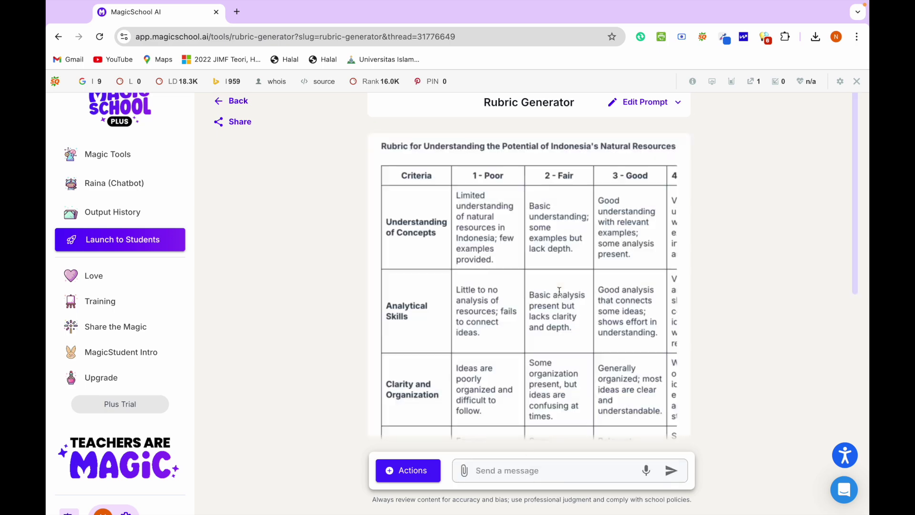
{"action": "scroll", "coordinate": [559, 292], "scroll_direction": "down", "scroll_amount": 2}
{"action": "scroll", "coordinate": [559, 291], "scroll_direction": "right", "scroll_amount": 3}
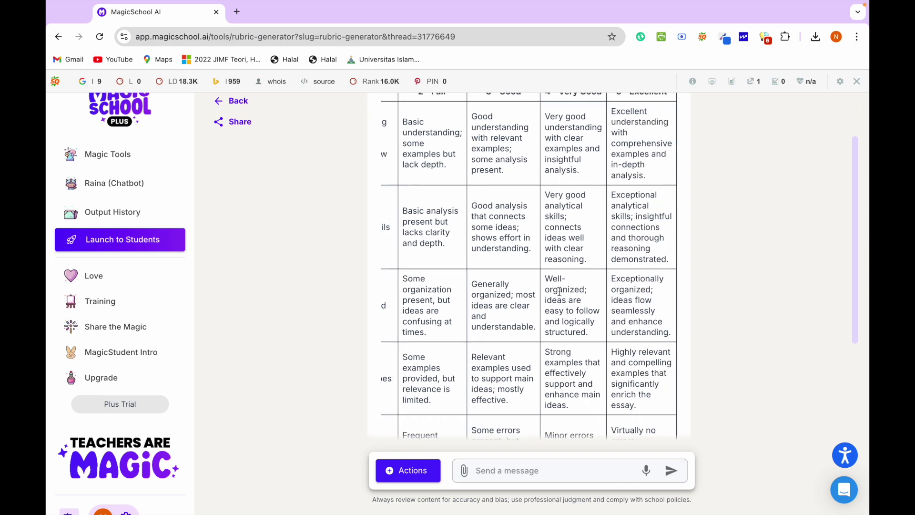
Look over the rubric's criteria and rating columns, and translate the rubric into Indonesian - Bahasa Indonesia.
{"action": "scroll", "coordinate": [559, 291], "scroll_direction": "left", "scroll_amount": 3}
{"action": "scroll", "coordinate": [561, 289], "scroll_direction": "left", "scroll_amount": 1}
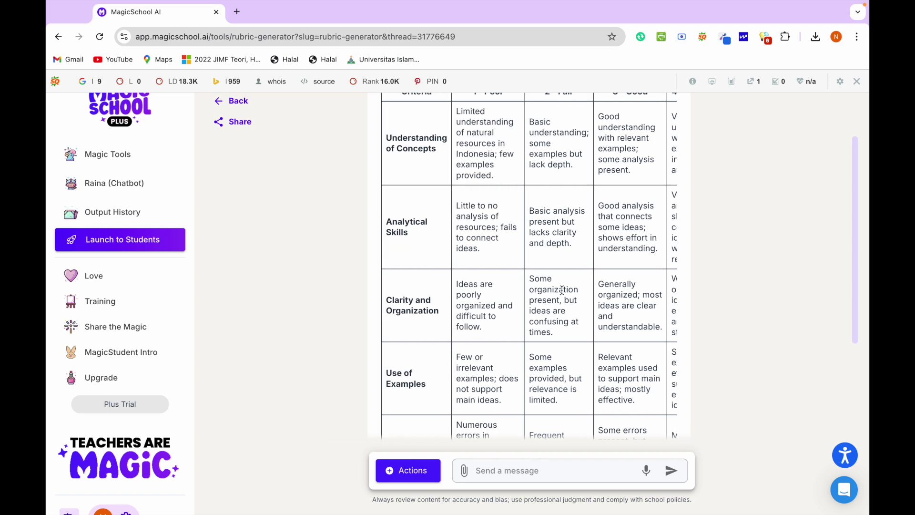
{"action": "scroll", "coordinate": [562, 289], "scroll_direction": "down", "scroll_amount": 3}
{"action": "scroll", "coordinate": [562, 290], "scroll_direction": "up", "scroll_amount": 5}
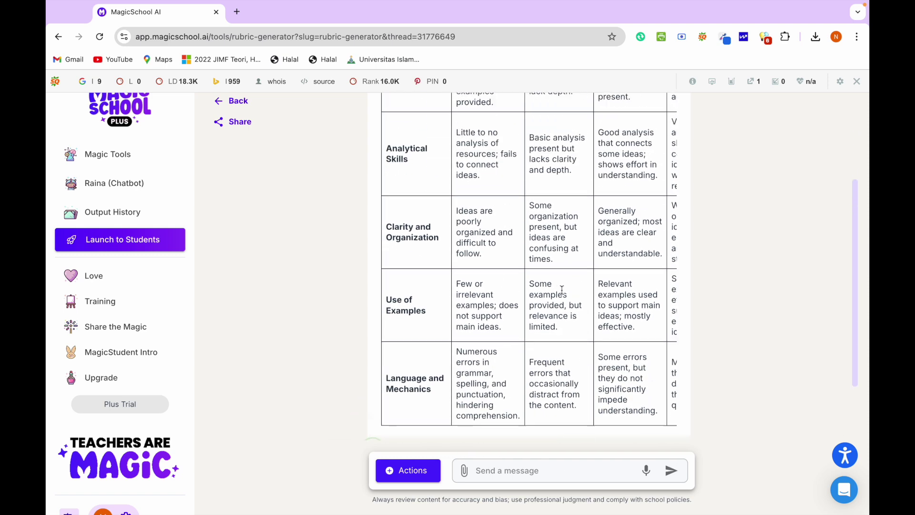
{"action": "left_click", "coordinate": [409, 470]}
{"action": "left_click", "coordinate": [393, 446]}
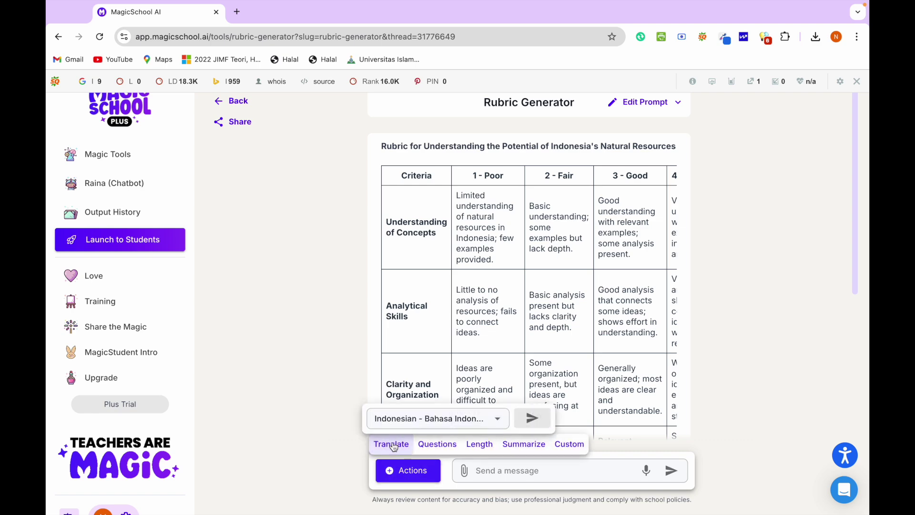
{"action": "left_click", "coordinate": [532, 418]}
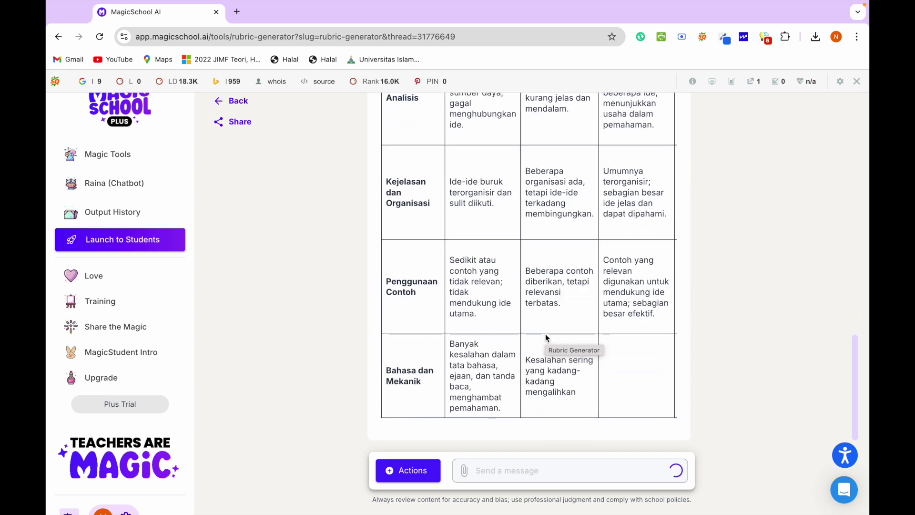
Review all rating columns of the Indonesian rubric and export it to Microsoft Word.
{"action": "scroll", "coordinate": [553, 271], "scroll_direction": "right", "scroll_amount": 3}
{"action": "scroll", "coordinate": [554, 273], "scroll_direction": "up", "scroll_amount": 5}
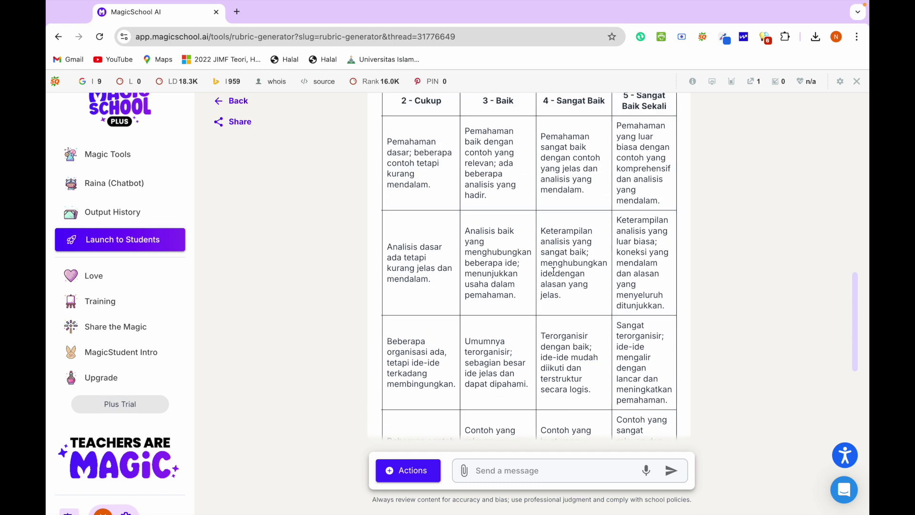
{"action": "scroll", "coordinate": [554, 275], "scroll_direction": "left", "scroll_amount": 5}
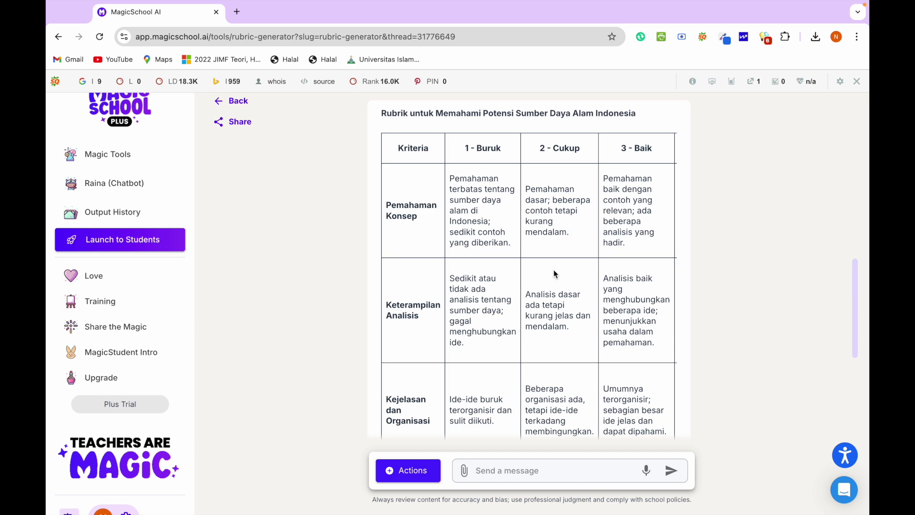
{"action": "scroll", "coordinate": [554, 269], "scroll_direction": "right", "scroll_amount": 5}
{"action": "scroll", "coordinate": [554, 270], "scroll_direction": "down", "scroll_amount": 5}
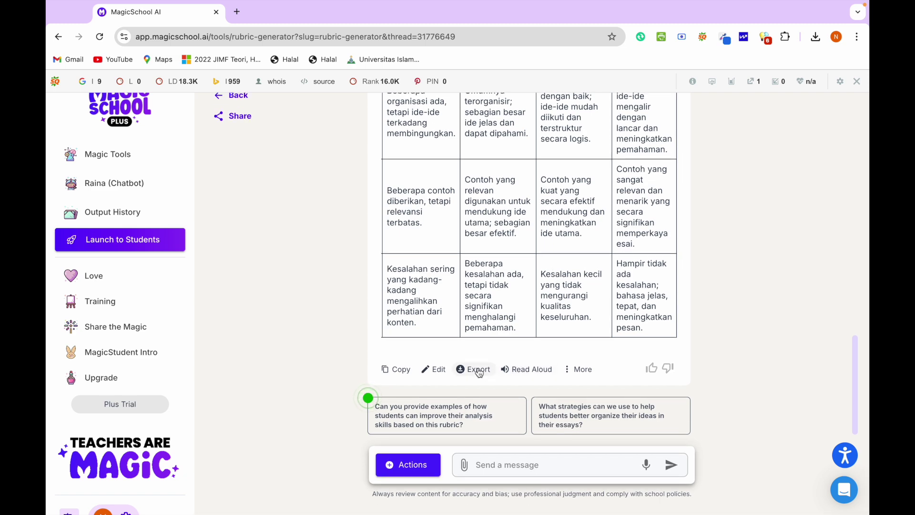
{"action": "left_click", "coordinate": [478, 371]}
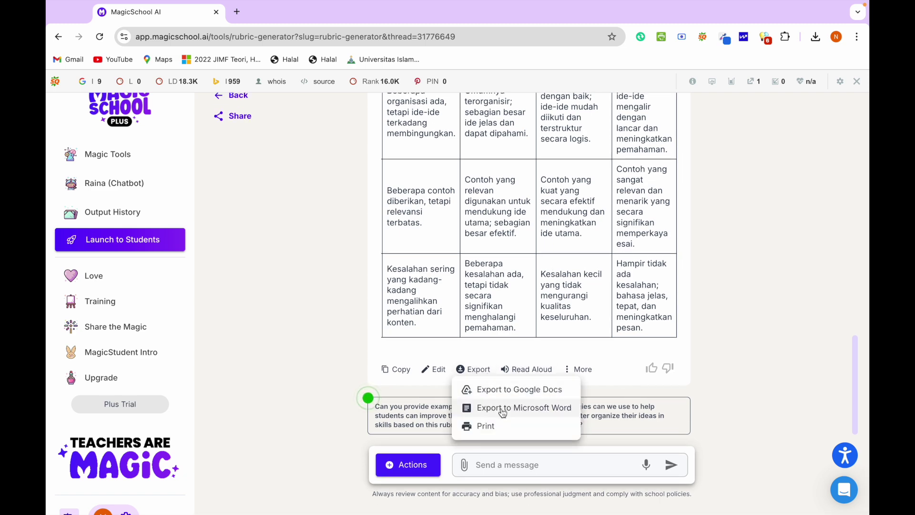
{"action": "left_click", "coordinate": [503, 410]}
{"action": "left_click", "coordinate": [585, 478]}
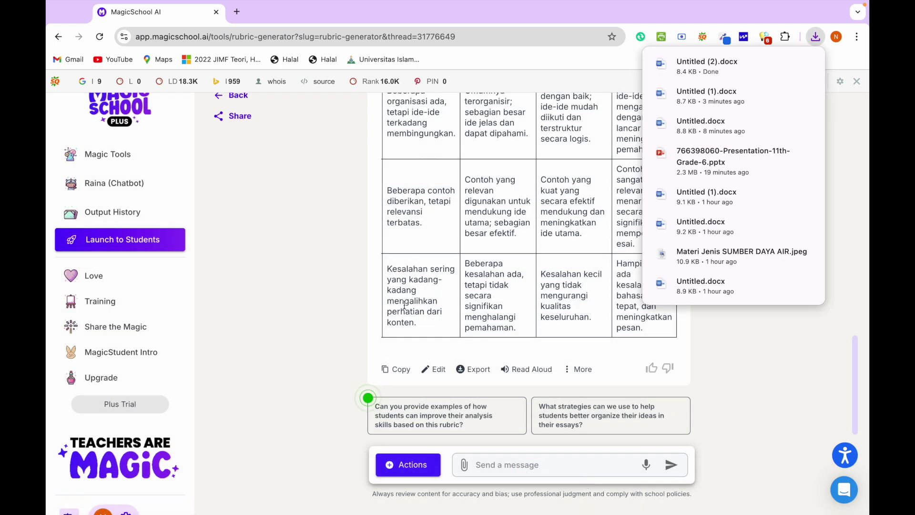
Open the exported Untitled (2).docx in Word at full screen and review the rubric table across its pages.
{"action": "key", "text": "ctrl+Up"}
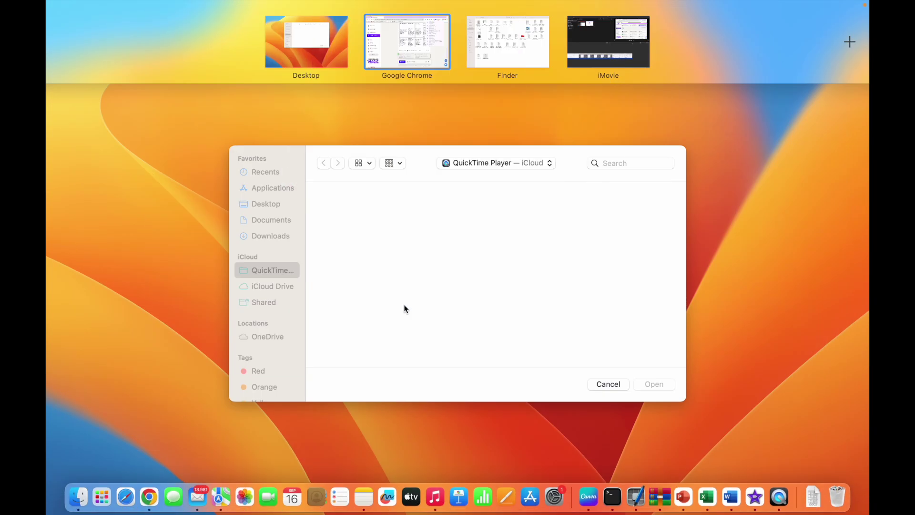
{"action": "left_click", "coordinate": [502, 37]}
{"action": "left_click_drag", "start_coordinate": [801, 216], "coordinate": [315, 409]}
{"action": "double_click", "coordinate": [308, 404]}
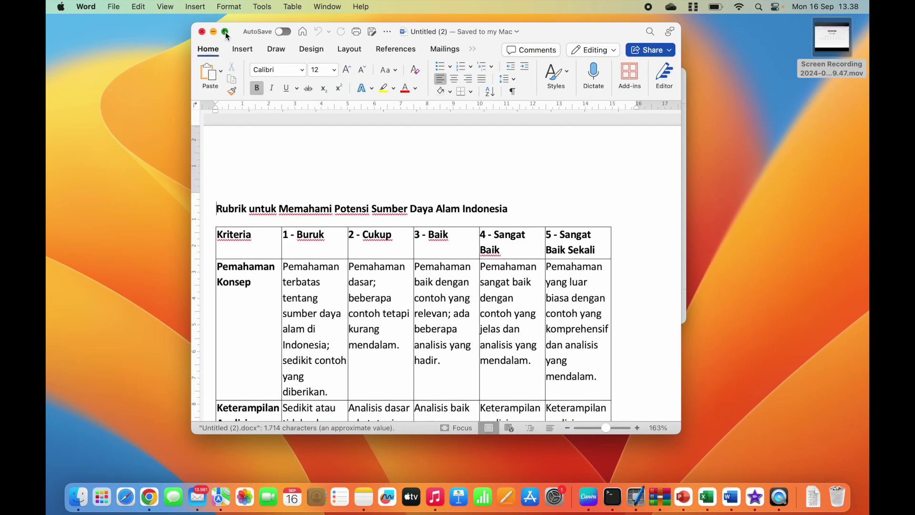
{"action": "left_click", "coordinate": [226, 33]}
{"action": "scroll", "coordinate": [289, 226], "scroll_direction": "down", "scroll_amount": 5}
{"action": "scroll", "coordinate": [289, 225], "scroll_direction": "down", "scroll_amount": 4}
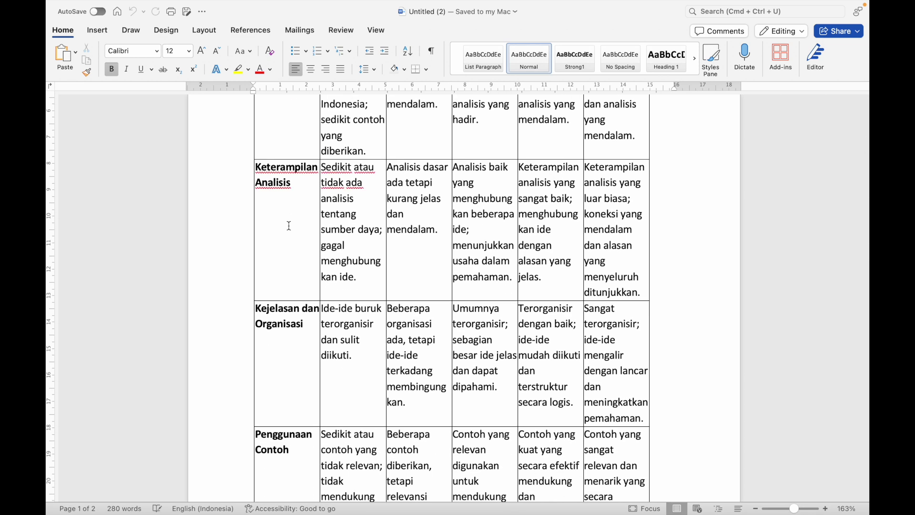
{"action": "scroll", "coordinate": [288, 226], "scroll_direction": "down", "scroll_amount": 15}
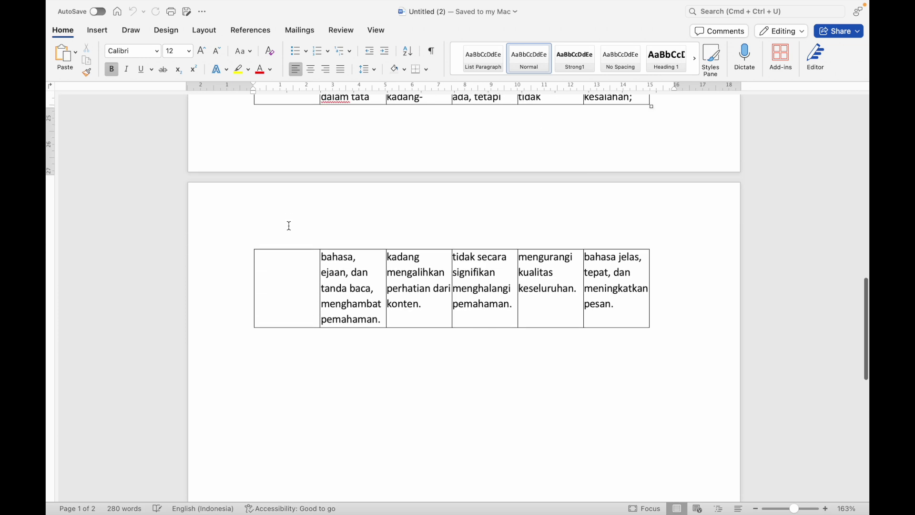
{"action": "scroll", "coordinate": [289, 225], "scroll_direction": "up", "scroll_amount": 15}
{"action": "scroll", "coordinate": [289, 225], "scroll_direction": "up", "scroll_amount": 8}
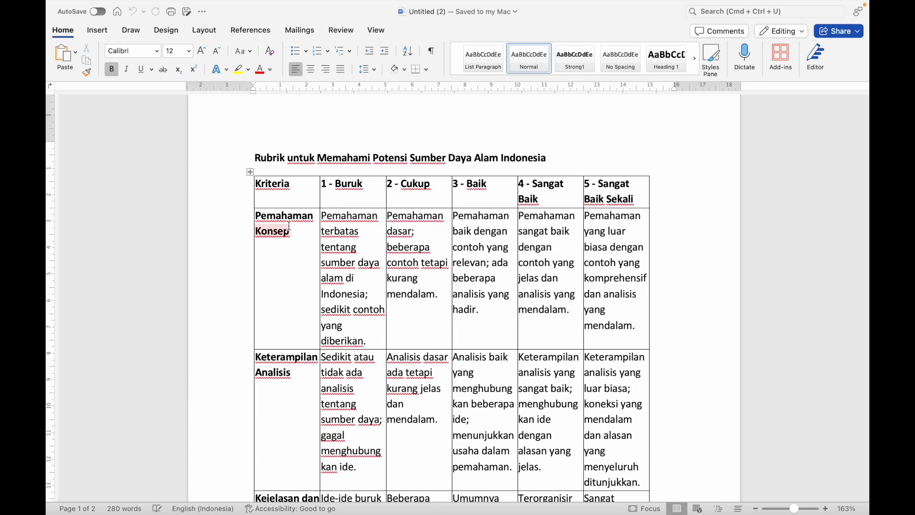
{"action": "scroll", "coordinate": [289, 226], "scroll_direction": "down", "scroll_amount": 6}
Switch back to MagicSchool in Chrome and open the Writing Feedback tool from the recommended tools.
{"action": "mouse_move", "coordinate": [63, 9]}
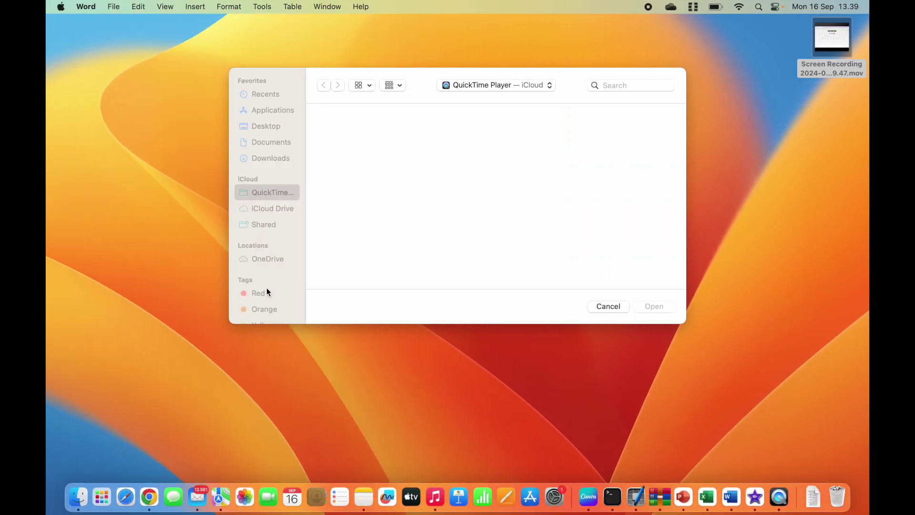
{"action": "left_click", "coordinate": [149, 497]}
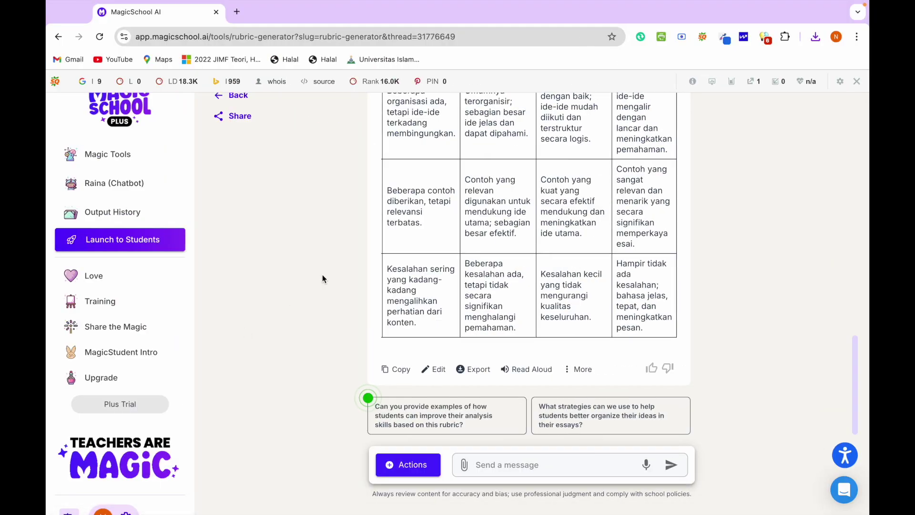
{"action": "scroll", "coordinate": [322, 278], "scroll_direction": "up", "scroll_amount": 6}
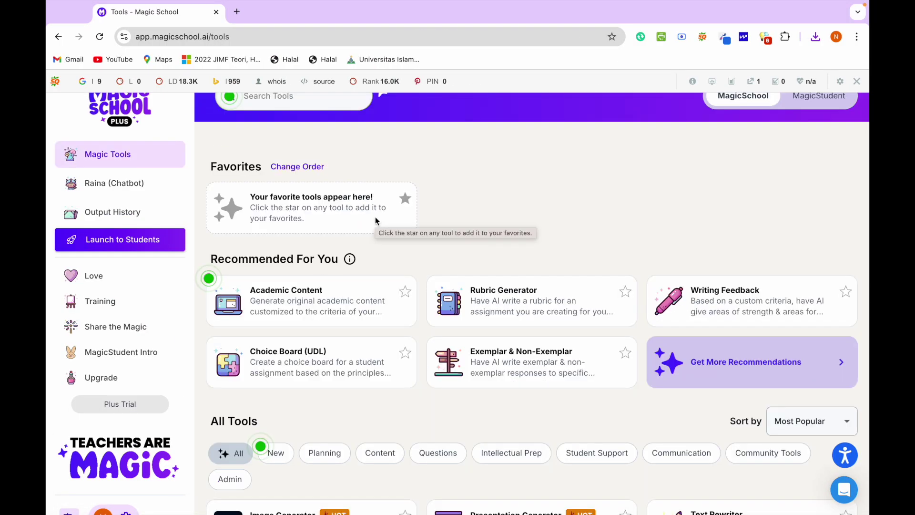
{"action": "left_click", "coordinate": [751, 289]}
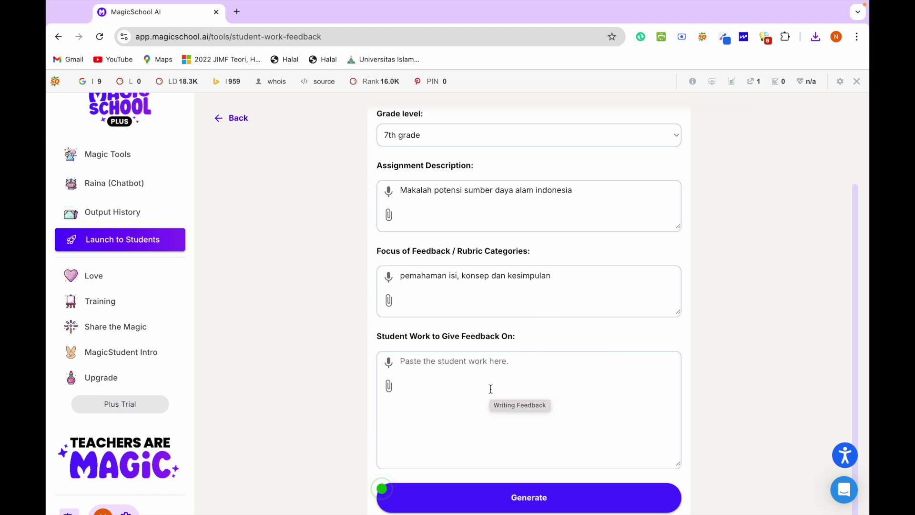
Upload "makalah dan ppt kelompok 6,geografi......pdf" from Documents as the student work to give feedback on.
{"action": "left_click", "coordinate": [457, 366]}
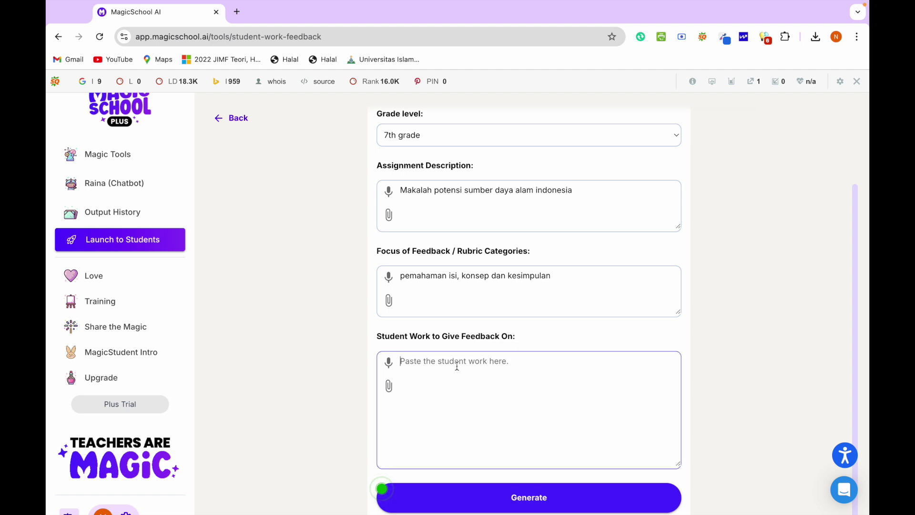
{"action": "scroll", "coordinate": [458, 366], "scroll_direction": "down", "scroll_amount": 1}
{"action": "scroll", "coordinate": [457, 366], "scroll_direction": "up", "scroll_amount": 2}
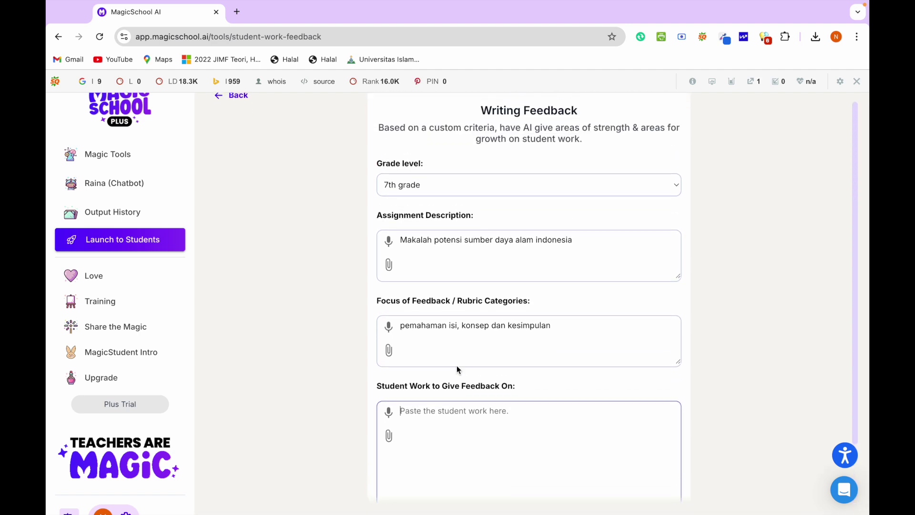
{"action": "scroll", "coordinate": [457, 365], "scroll_direction": "down", "scroll_amount": 2}
{"action": "left_click", "coordinate": [390, 367]}
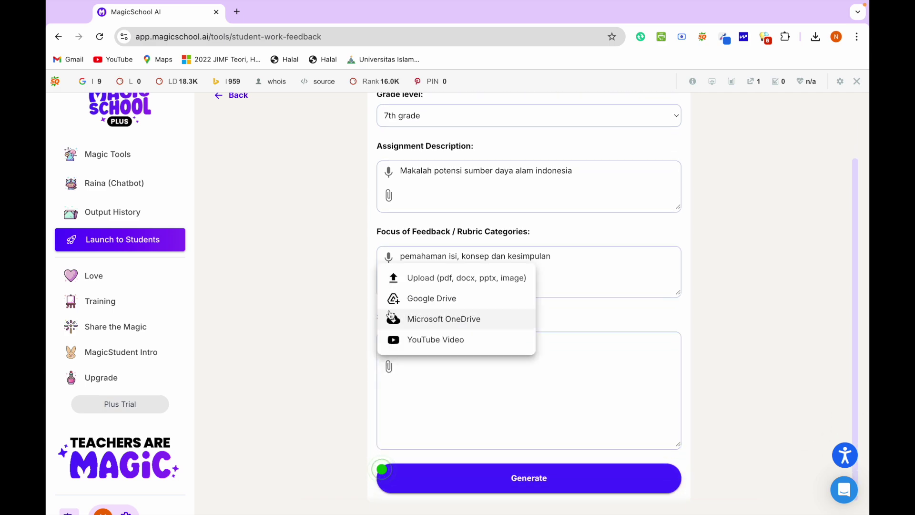
{"action": "left_click", "coordinate": [423, 285]}
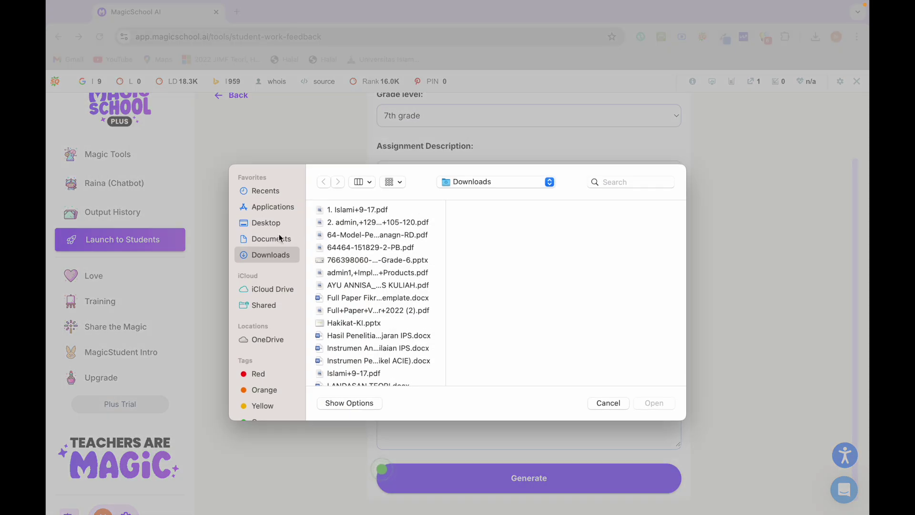
{"action": "left_click", "coordinate": [280, 237]}
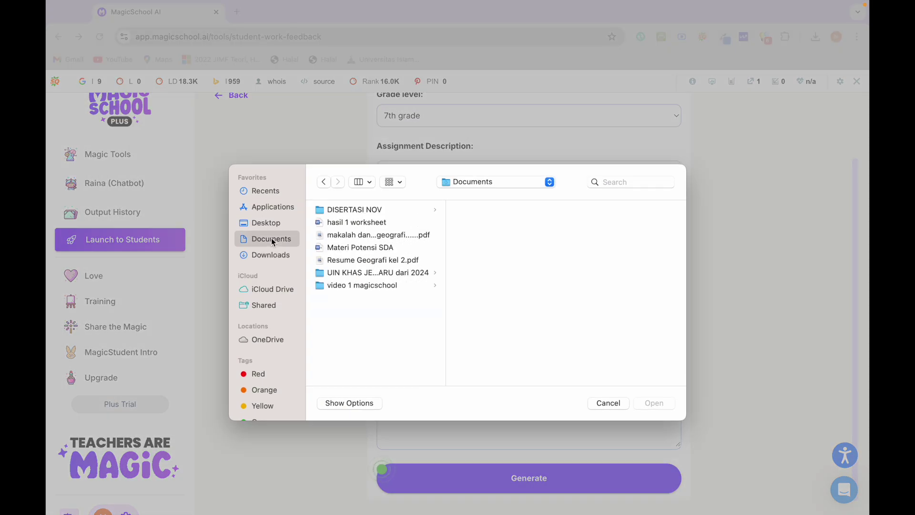
{"action": "left_click", "coordinate": [359, 235]}
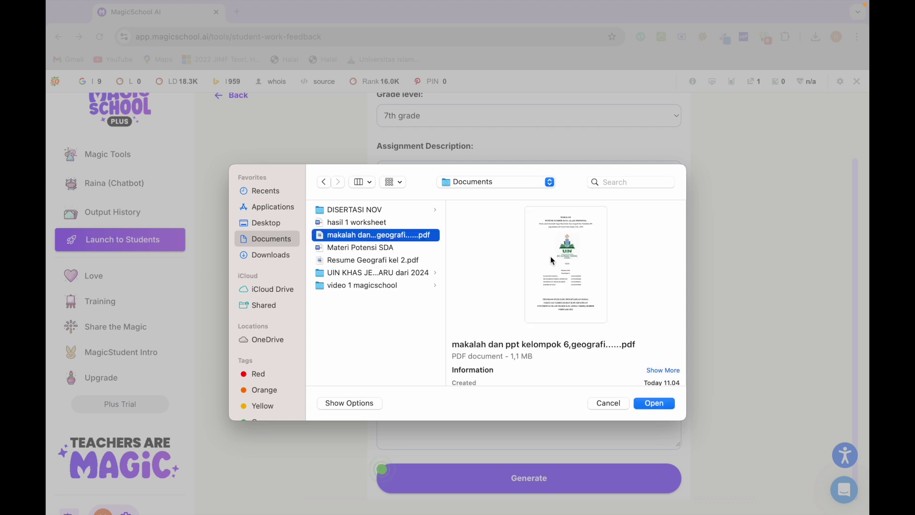
{"action": "left_click", "coordinate": [654, 403]}
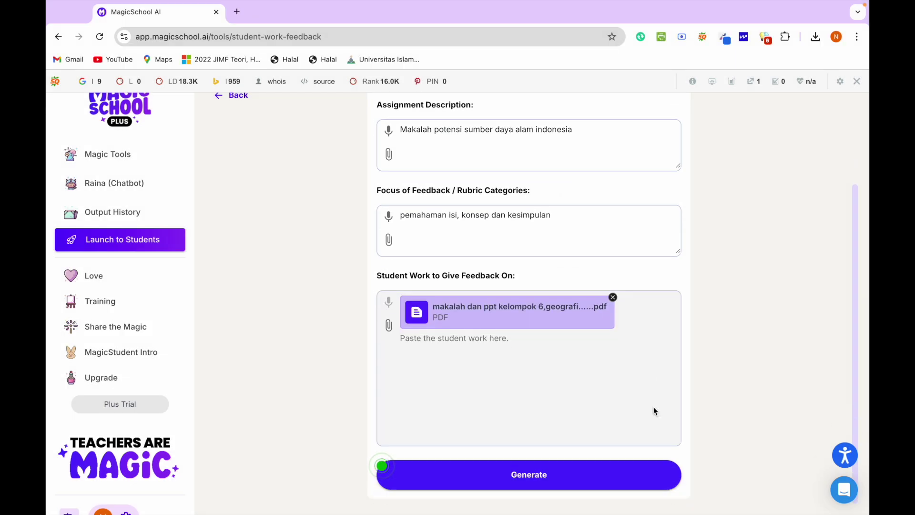
Generate the writing feedback for the uploaded paper and translate it into Indonesian - Bahasa Indonesia.
{"action": "left_click", "coordinate": [566, 483]}
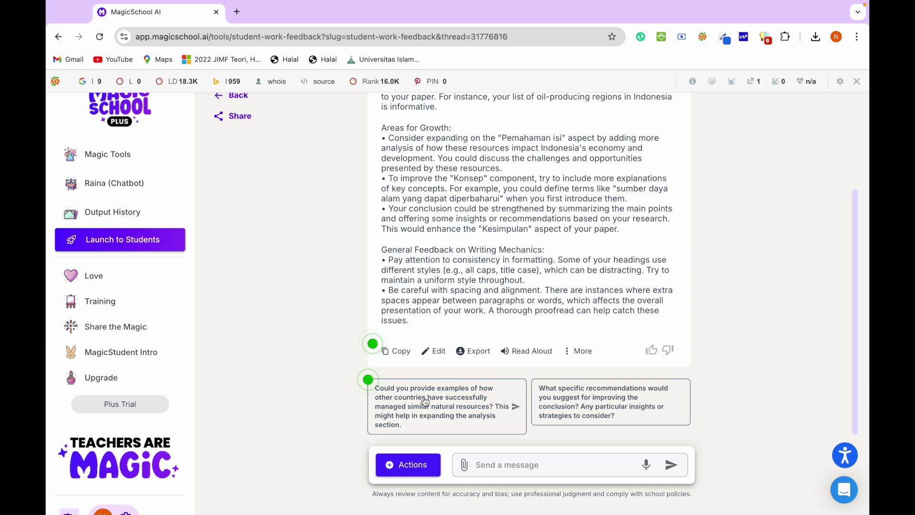
{"action": "left_click", "coordinate": [408, 470]}
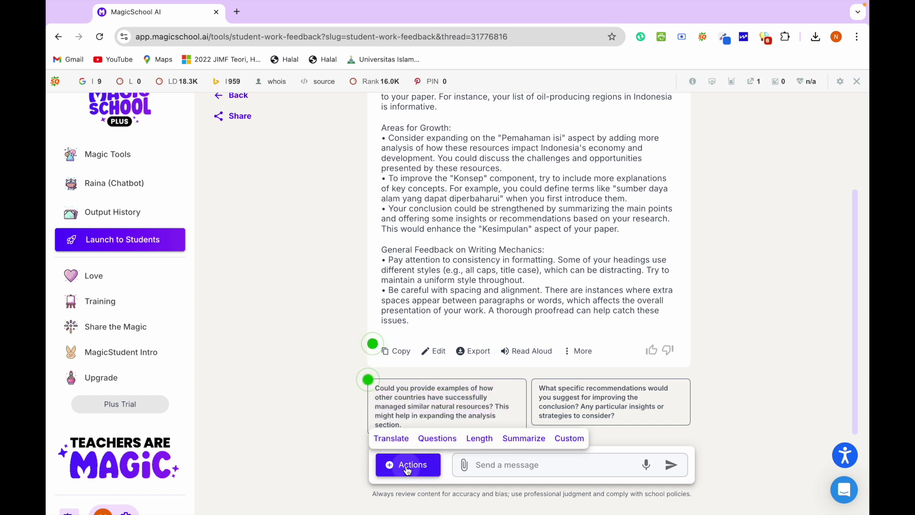
{"action": "left_click", "coordinate": [394, 439]}
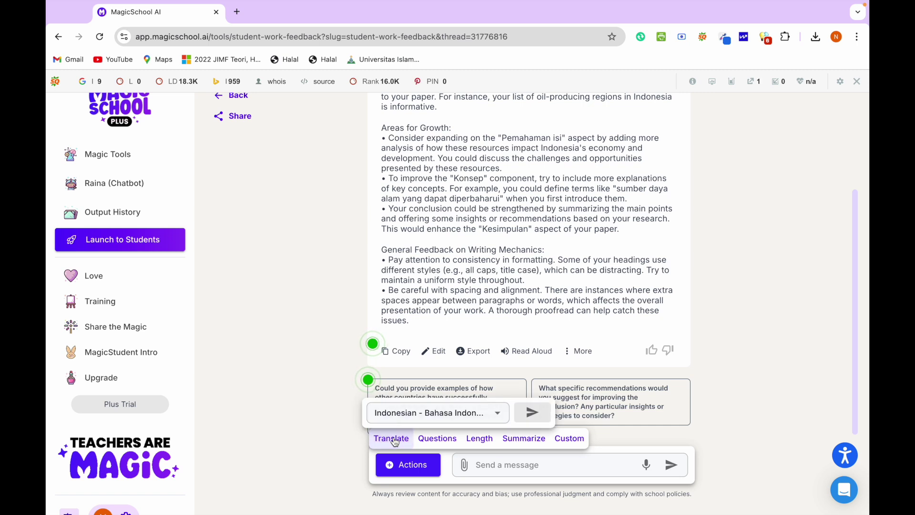
{"action": "left_click", "coordinate": [532, 413]}
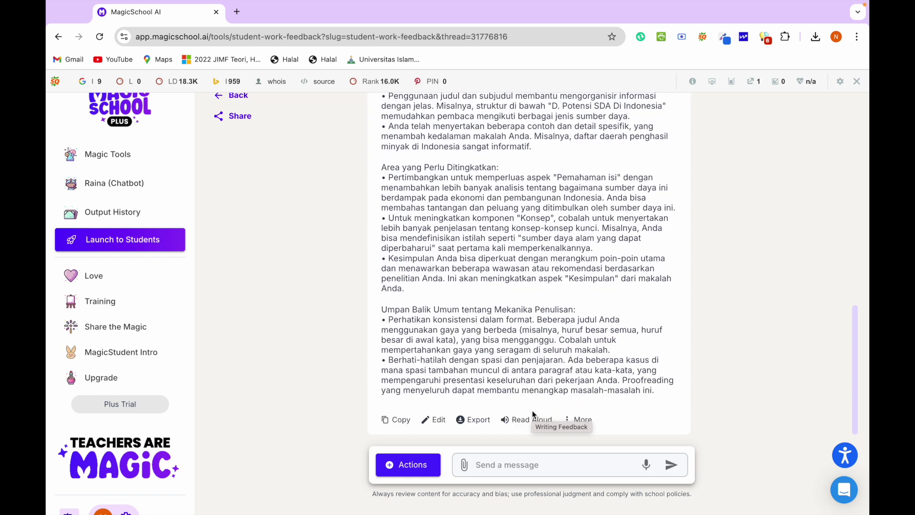
Read through the translated feedback's strengths, areas for growth and writing-mechanics comments.
{"action": "scroll", "coordinate": [505, 202], "scroll_direction": "up", "scroll_amount": 3}
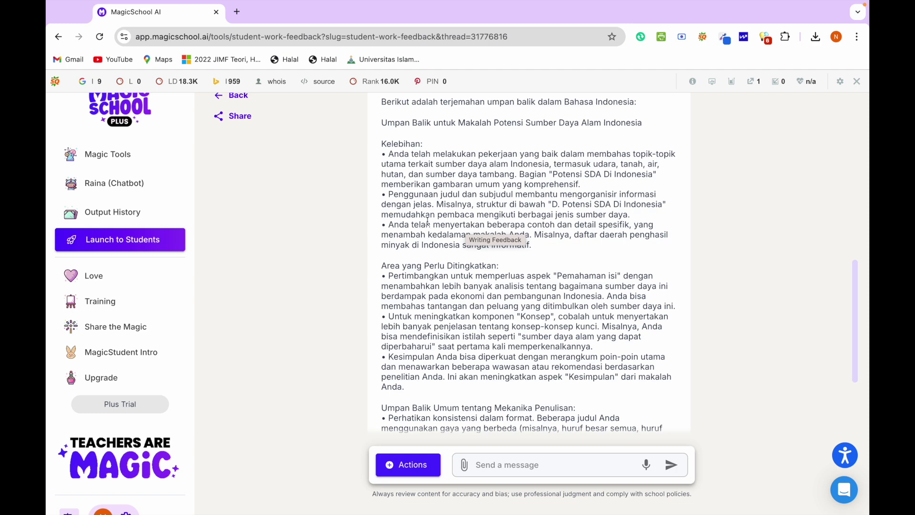
{"action": "scroll", "coordinate": [452, 274], "scroll_direction": "down", "scroll_amount": 2}
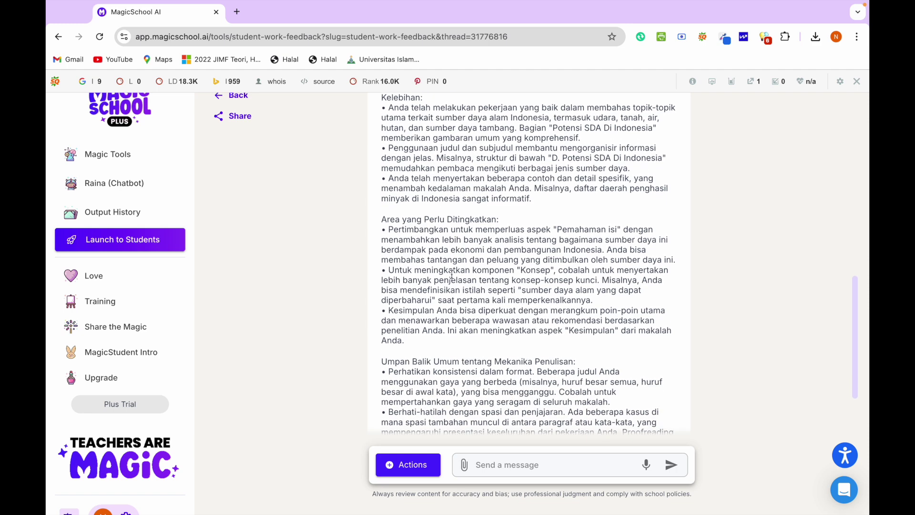
{"action": "scroll", "coordinate": [452, 273], "scroll_direction": "down", "scroll_amount": 1}
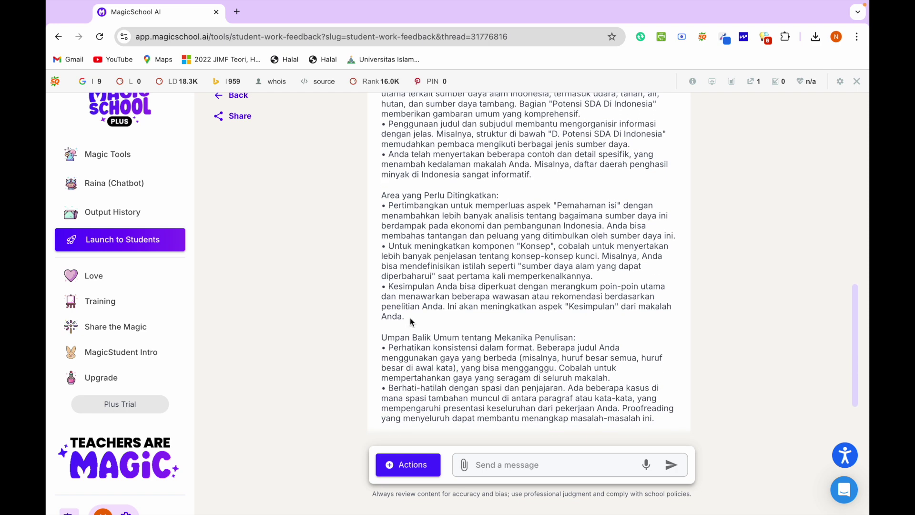
{"action": "scroll", "coordinate": [410, 318], "scroll_direction": "down", "scroll_amount": 1}
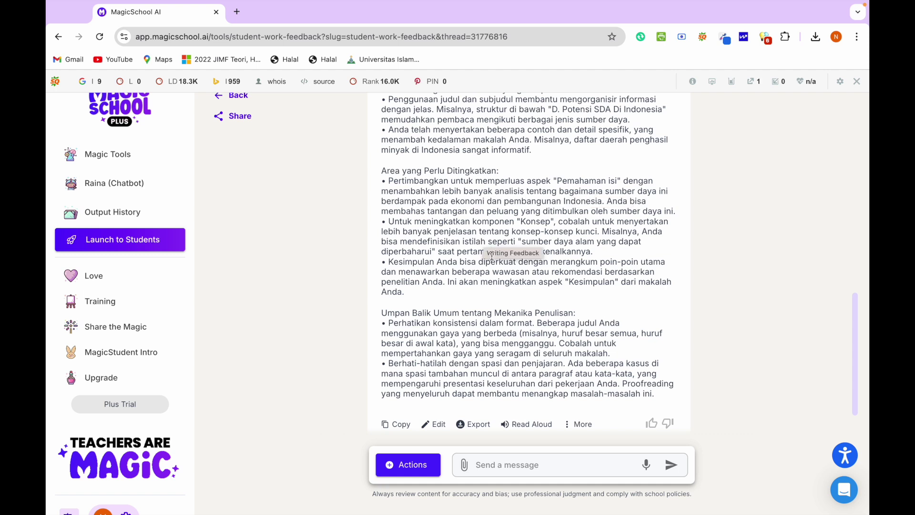
{"action": "scroll", "coordinate": [451, 285], "scroll_direction": "down", "scroll_amount": 1}
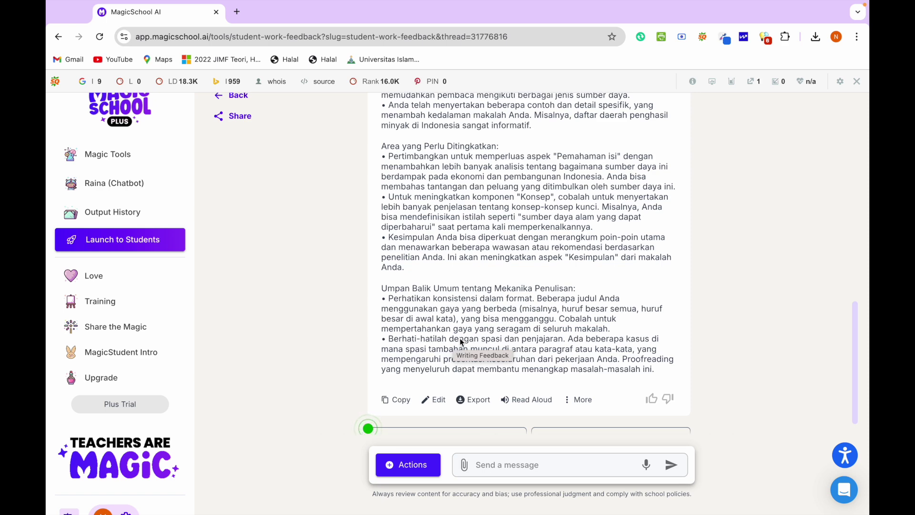
{"action": "scroll", "coordinate": [461, 329], "scroll_direction": "up", "scroll_amount": 1}
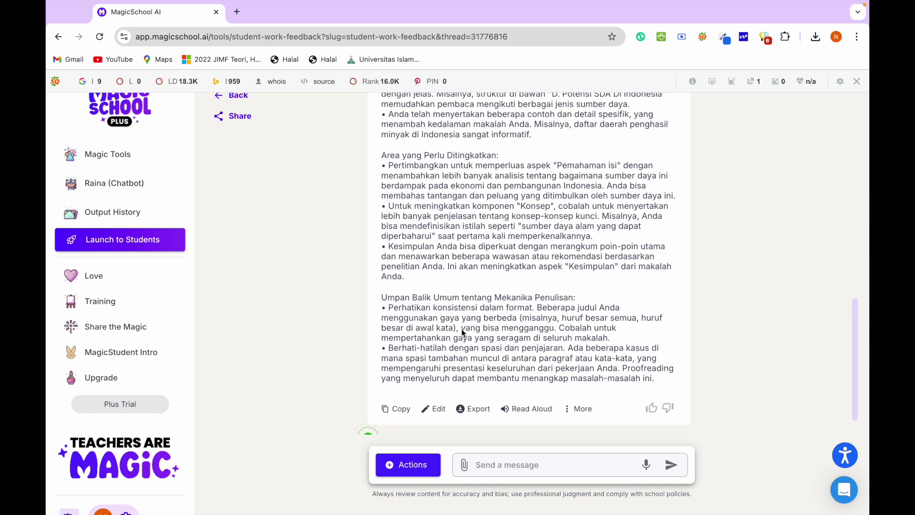
Export the translated feedback to Microsoft Word and move Untitled (3).docx beside the other exported documents in the Downloads folder.
{"action": "left_click", "coordinate": [471, 404]}
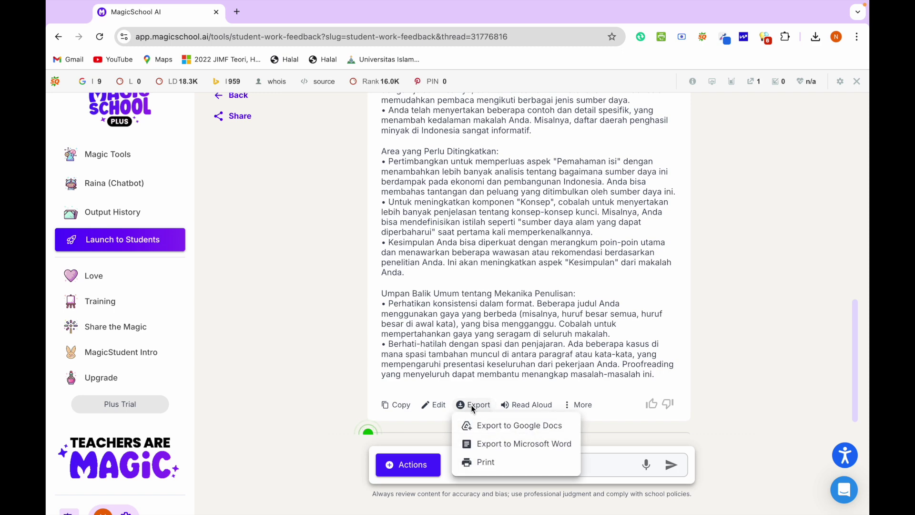
{"action": "left_click", "coordinate": [498, 444]}
{"action": "left_click", "coordinate": [586, 473]}
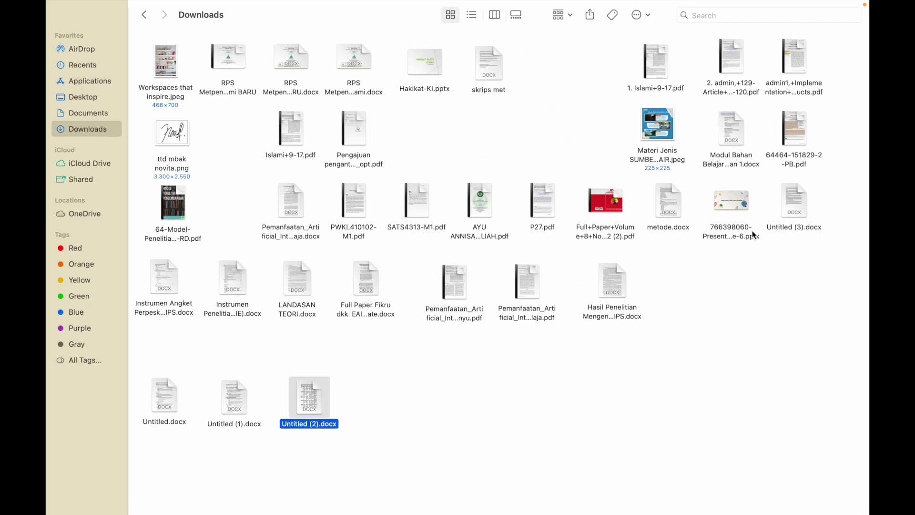
{"action": "left_click_drag", "start_coordinate": [787, 208], "coordinate": [381, 409]}
Open Untitled (3).docx in Word, read through the exported feedback at full-screen size, and close the document.
{"action": "double_click", "coordinate": [388, 405]}
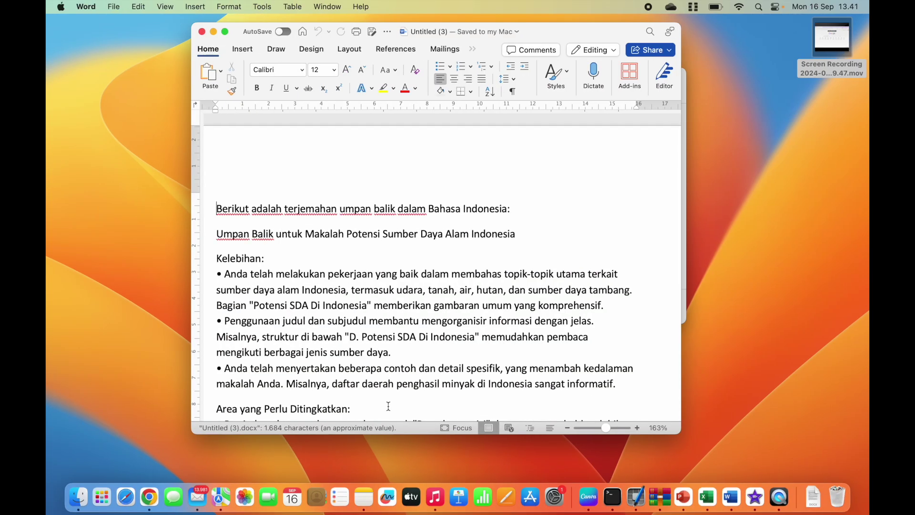
{"action": "scroll", "coordinate": [389, 406], "scroll_direction": "down", "scroll_amount": 10}
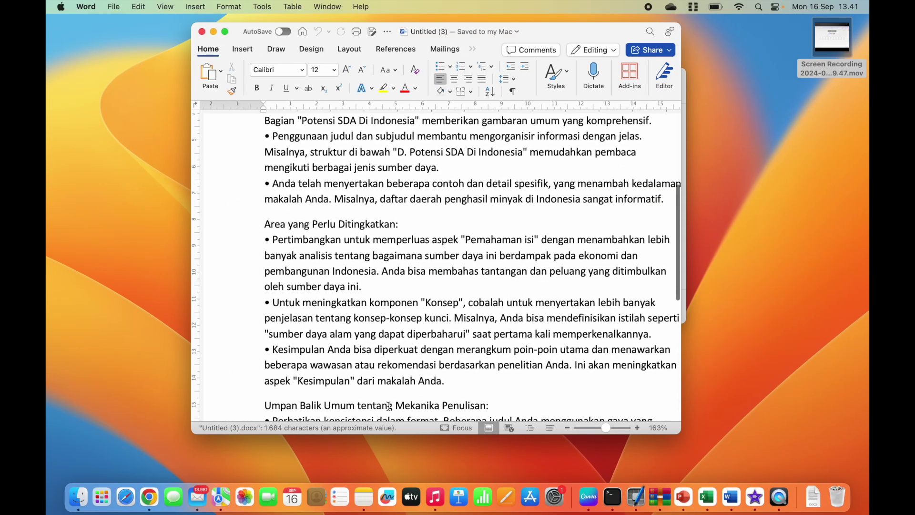
{"action": "left_click", "coordinate": [225, 33]}
{"action": "scroll", "coordinate": [342, 219], "scroll_direction": "up", "scroll_amount": 10}
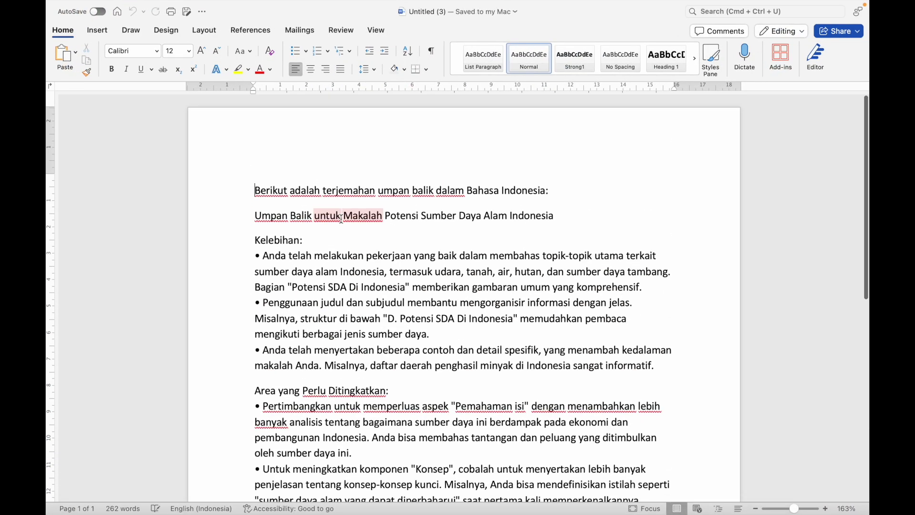
{"action": "scroll", "coordinate": [341, 219], "scroll_direction": "down", "scroll_amount": 5}
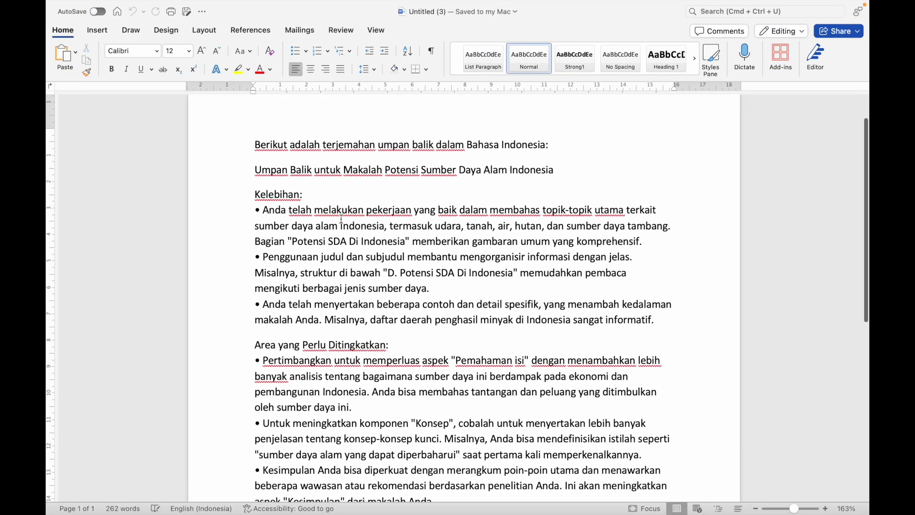
{"action": "scroll", "coordinate": [342, 219], "scroll_direction": "down", "scroll_amount": 5}
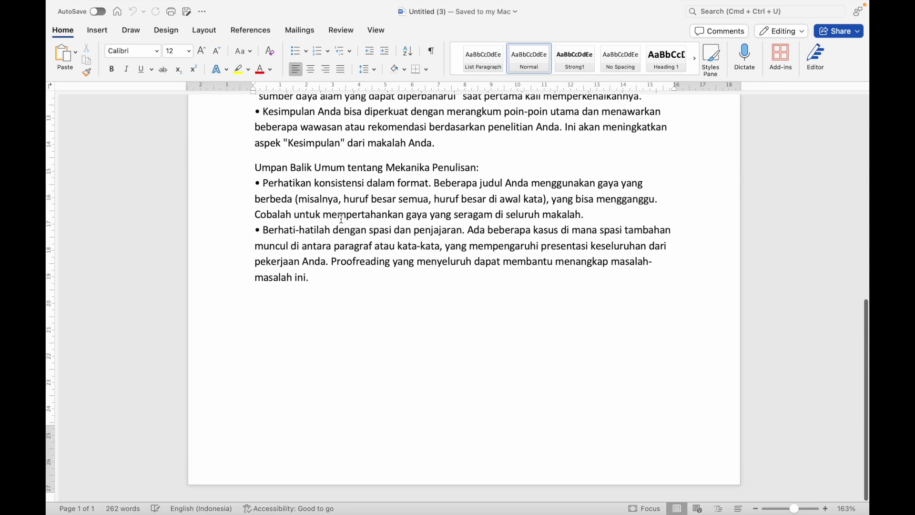
{"action": "scroll", "coordinate": [341, 219], "scroll_direction": "up", "scroll_amount": 10}
{"action": "mouse_move", "coordinate": [60, 1]}
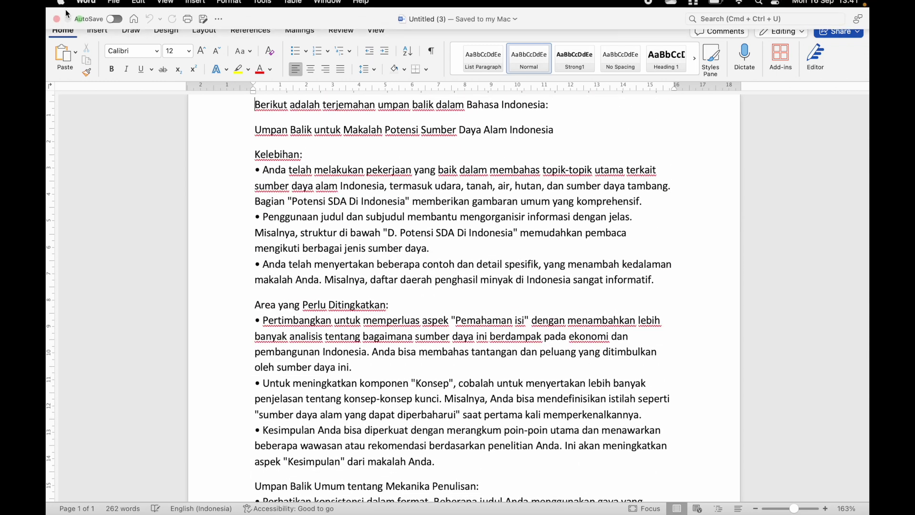
{"action": "left_click", "coordinate": [57, 25]}
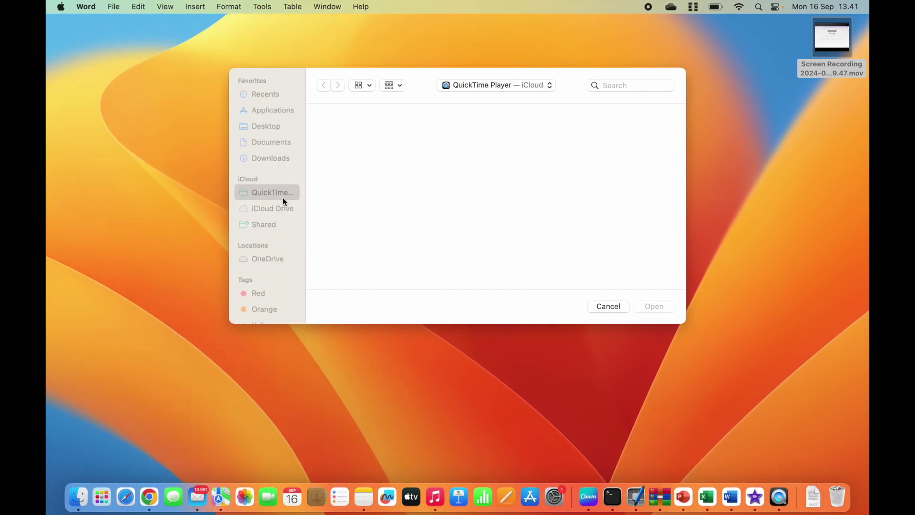
Switch back to MagicSchool in Chrome and open the Worksheet Generator from the full list of Magic Tools.
{"action": "left_click", "coordinate": [149, 498]}
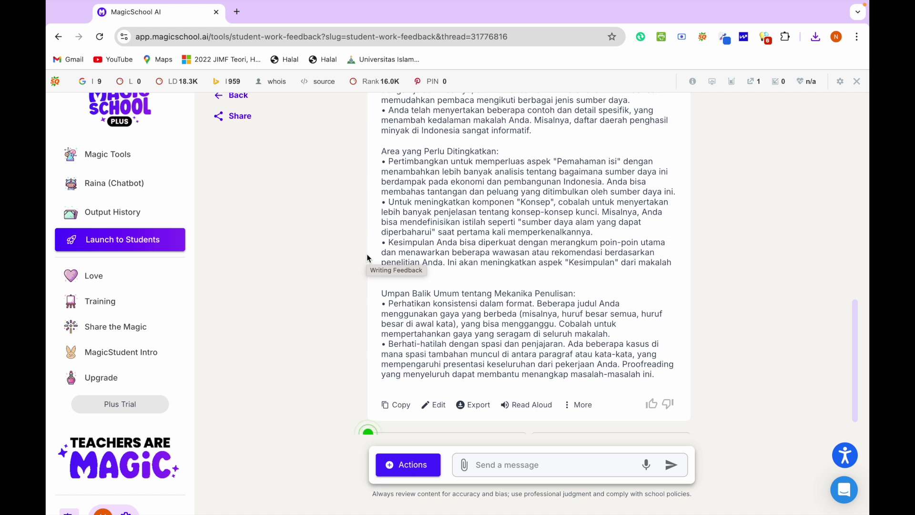
{"action": "scroll", "coordinate": [367, 257], "scroll_direction": "up", "scroll_amount": 3}
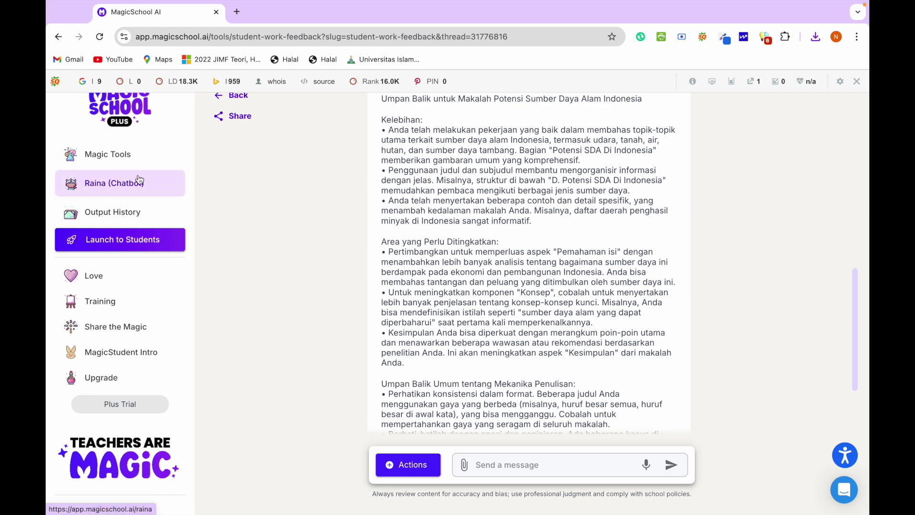
{"action": "left_click", "coordinate": [126, 160]}
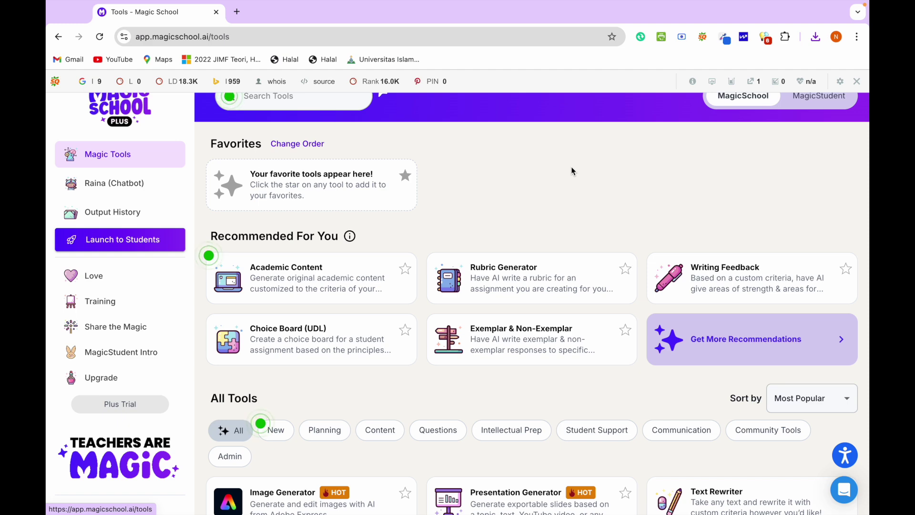
{"action": "scroll", "coordinate": [572, 171], "scroll_direction": "down", "scroll_amount": 4}
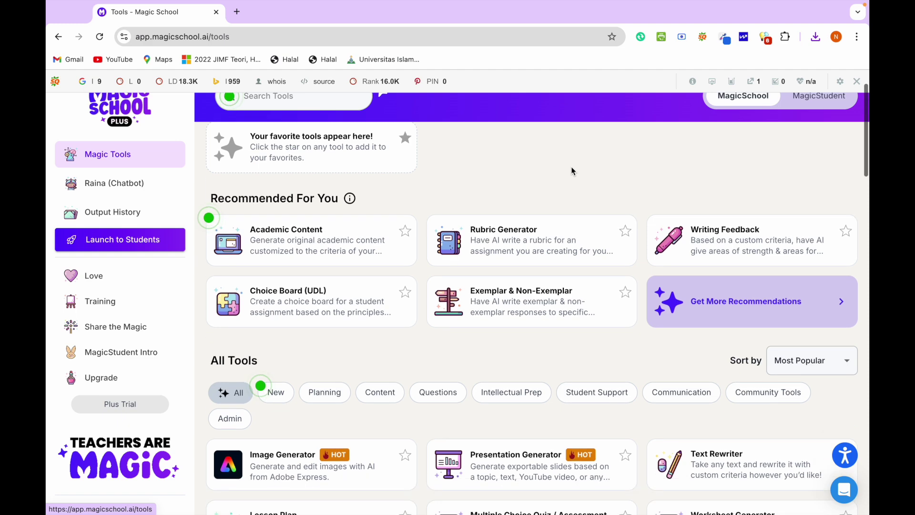
{"action": "scroll", "coordinate": [572, 171], "scroll_direction": "down", "scroll_amount": 2}
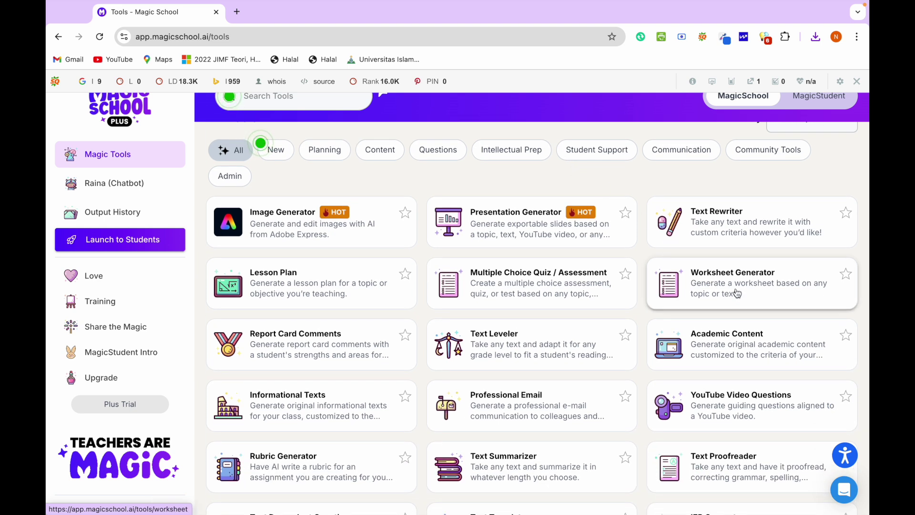
{"action": "left_click", "coordinate": [753, 283]}
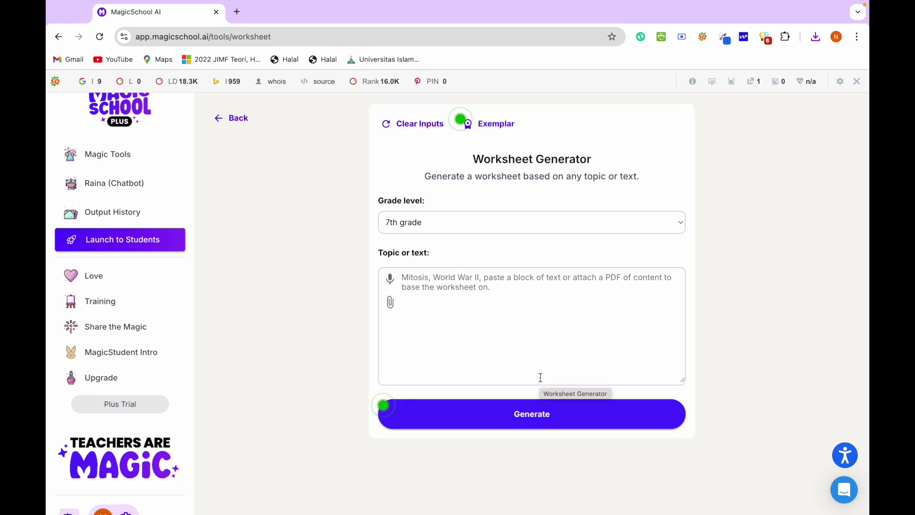
Open Materi Potensi SDA from the Documents folder in Word, view the source material with all its text selected, and close it.
{"action": "key", "text": "ctrl+Up"}
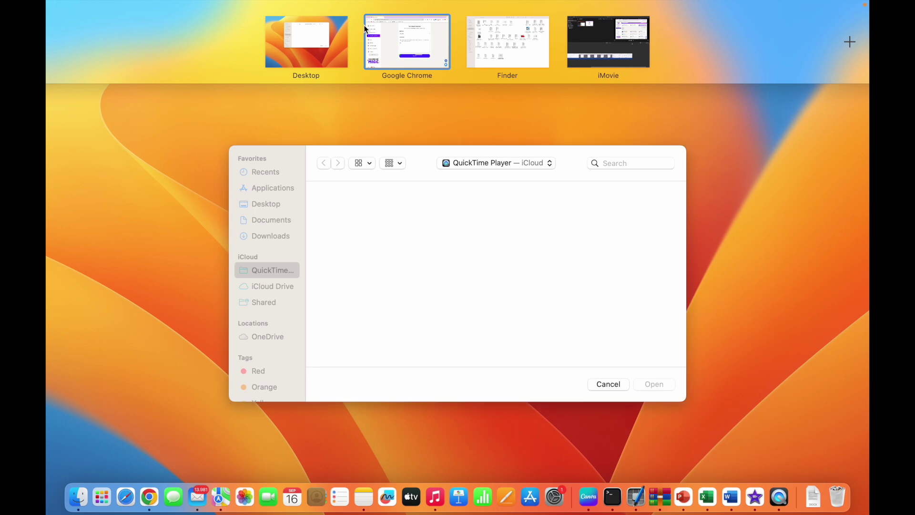
{"action": "left_click", "coordinate": [495, 52]}
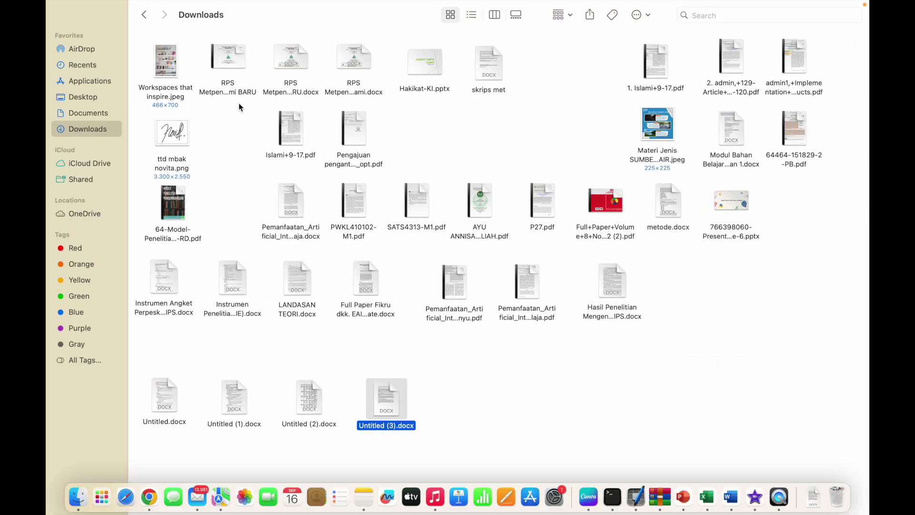
{"action": "left_click", "coordinate": [88, 113]}
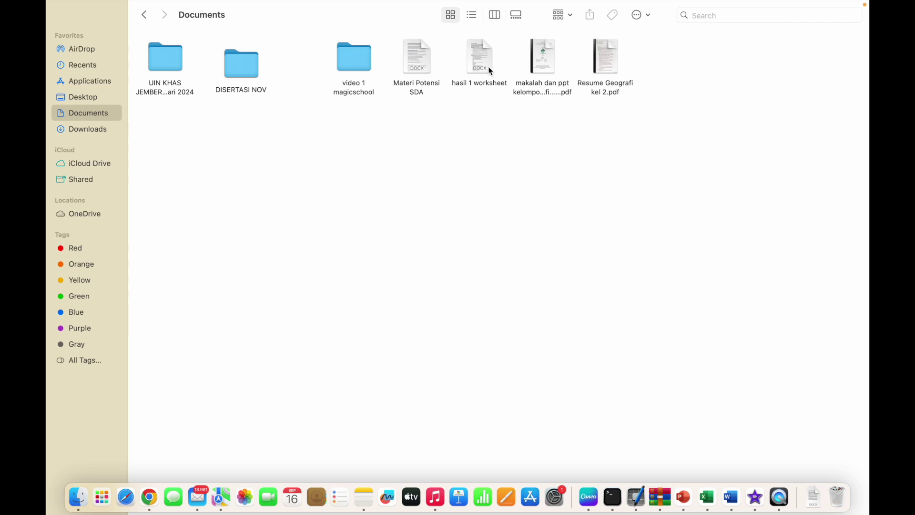
{"action": "double_click", "coordinate": [426, 67]}
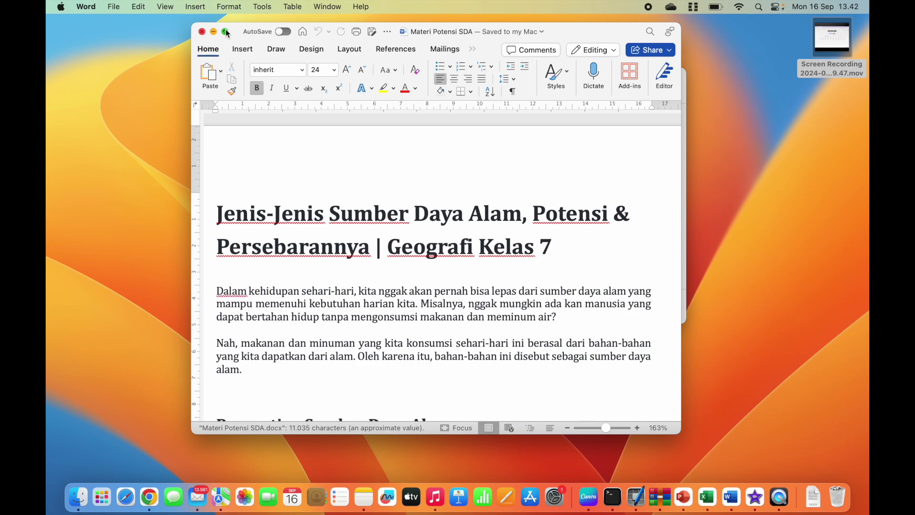
{"action": "left_click", "coordinate": [226, 31]}
{"action": "key", "text": "super+a"}
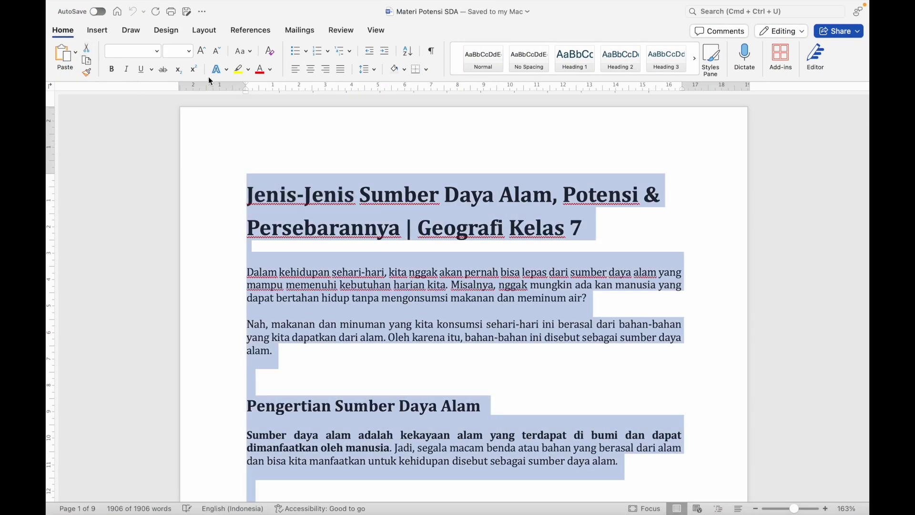
{"action": "mouse_move", "coordinate": [153, 4]}
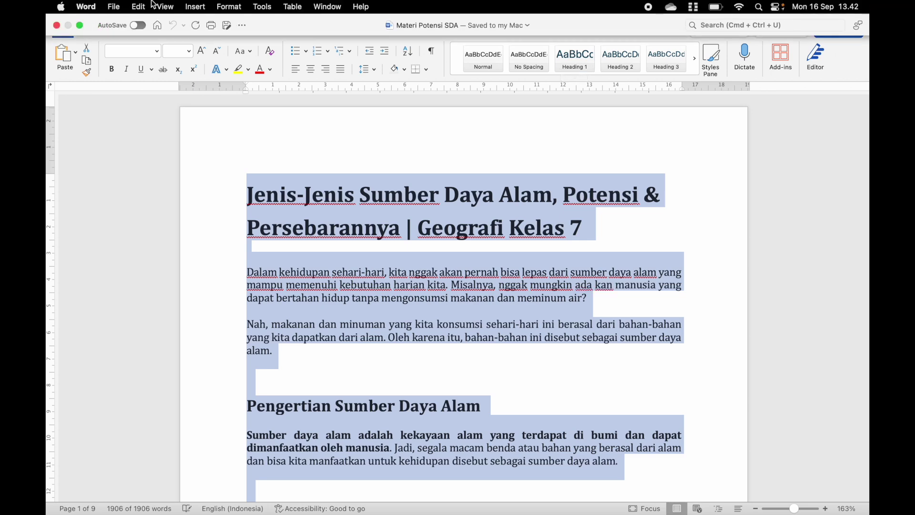
{"action": "left_click", "coordinate": [57, 26]}
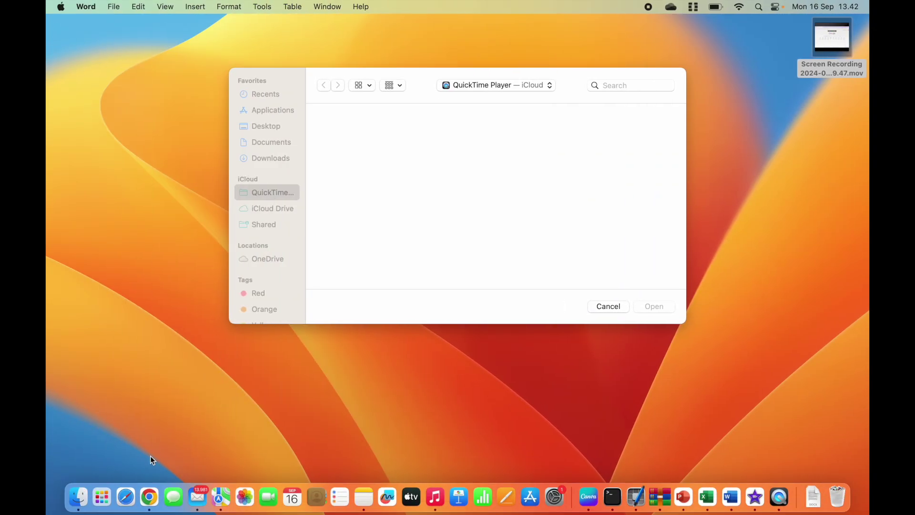
Return to the Worksheet Generator in Chrome, attach Materi Potensi SDA.docx from Documents as the topic, and generate the worksheet.
{"action": "left_click", "coordinate": [149, 497]}
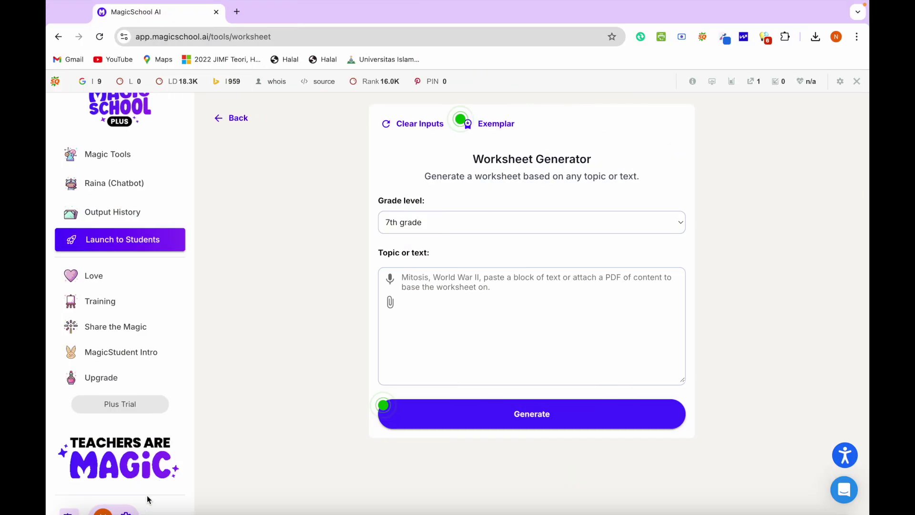
{"action": "left_click", "coordinate": [390, 303]}
{"action": "left_click", "coordinate": [444, 215]}
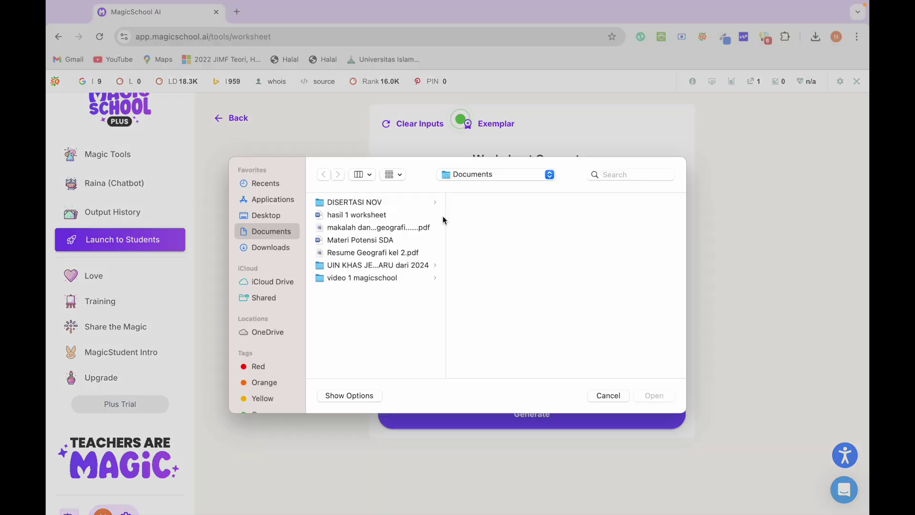
{"action": "left_click", "coordinate": [353, 248]}
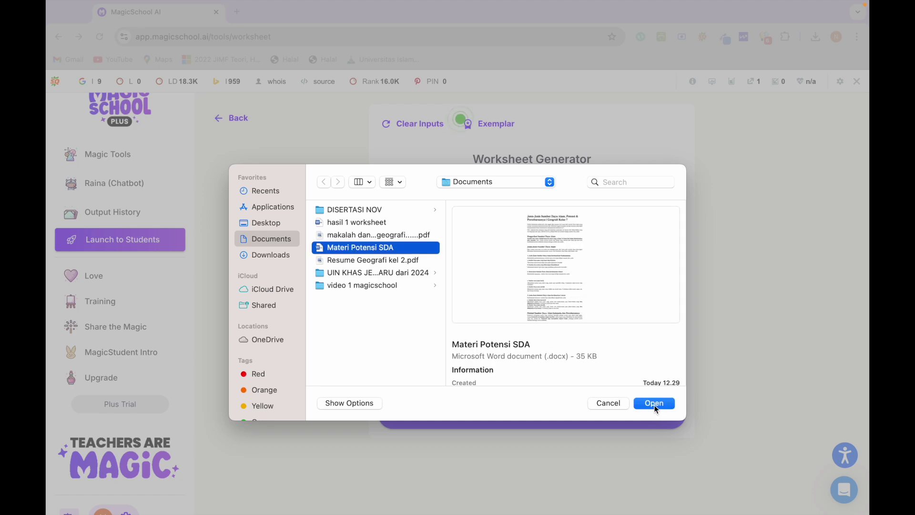
{"action": "left_click", "coordinate": [654, 403]}
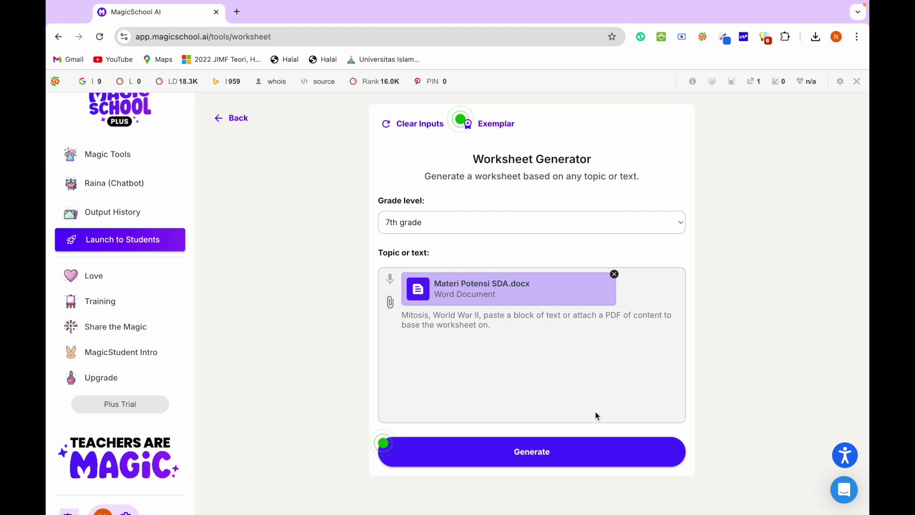
{"action": "left_click", "coordinate": [578, 458]}
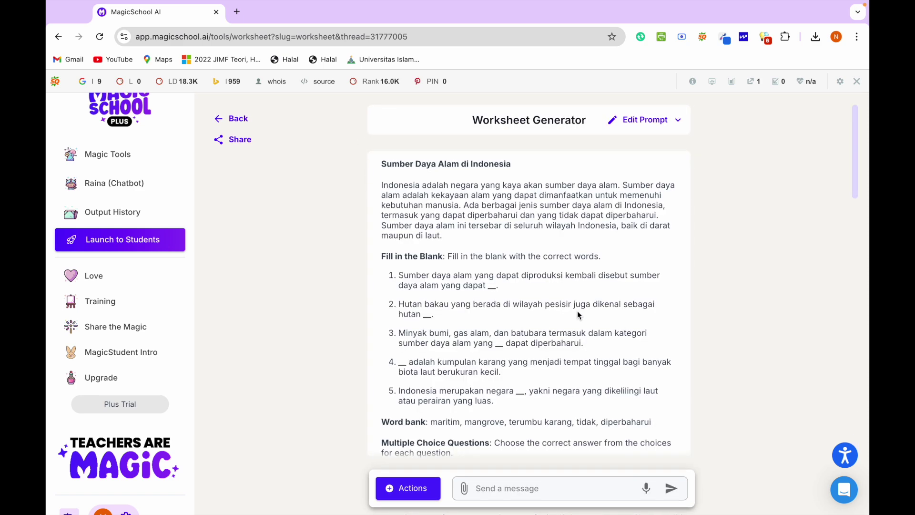
Read through the generated worksheet's fill-in-the-blank, multiple-choice and open-ended questions.
{"action": "scroll", "coordinate": [577, 311], "scroll_direction": "down", "scroll_amount": 4}
{"action": "scroll", "coordinate": [577, 314], "scroll_direction": "down", "scroll_amount": 3}
{"action": "scroll", "coordinate": [577, 315], "scroll_direction": "down", "scroll_amount": 2}
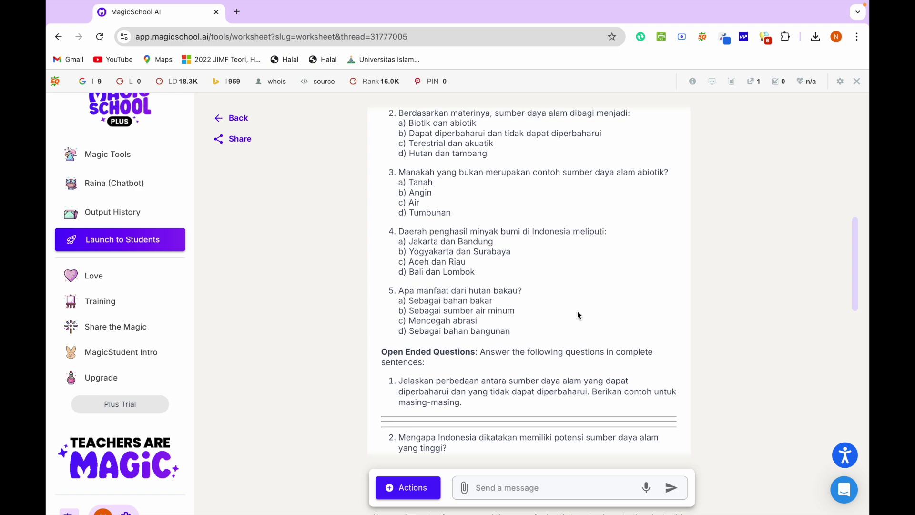
{"action": "scroll", "coordinate": [577, 311], "scroll_direction": "down", "scroll_amount": 2}
{"action": "scroll", "coordinate": [578, 310], "scroll_direction": "up", "scroll_amount": 7}
{"action": "scroll", "coordinate": [578, 311], "scroll_direction": "up", "scroll_amount": 2}
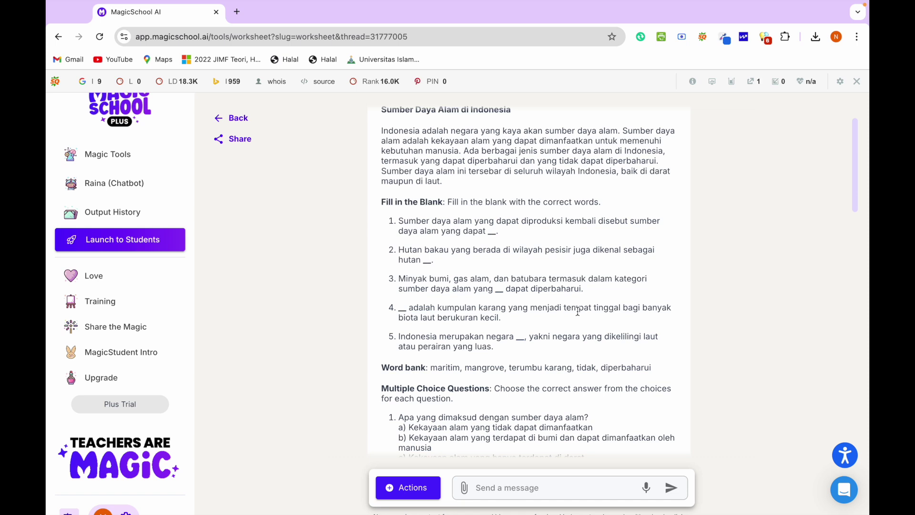
{"action": "scroll", "coordinate": [577, 310], "scroll_direction": "down", "scroll_amount": 8}
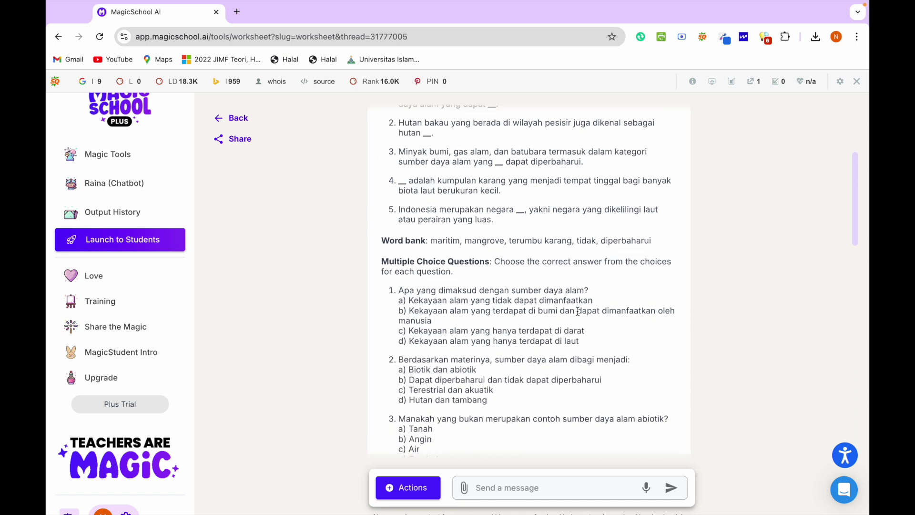
{"action": "scroll", "coordinate": [577, 314], "scroll_direction": "down", "scroll_amount": 3}
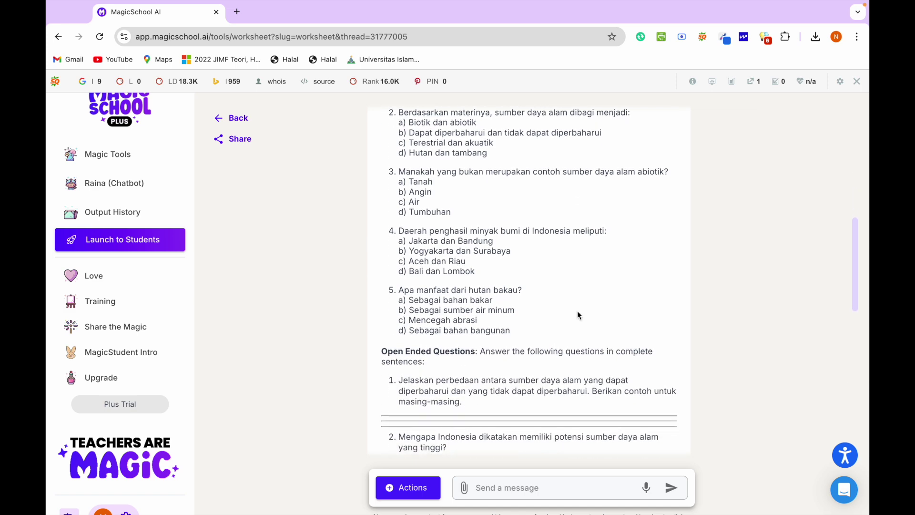
{"action": "scroll", "coordinate": [577, 311], "scroll_direction": "down", "scroll_amount": 2}
{"action": "scroll", "coordinate": [576, 310], "scroll_direction": "up", "scroll_amount": 9}
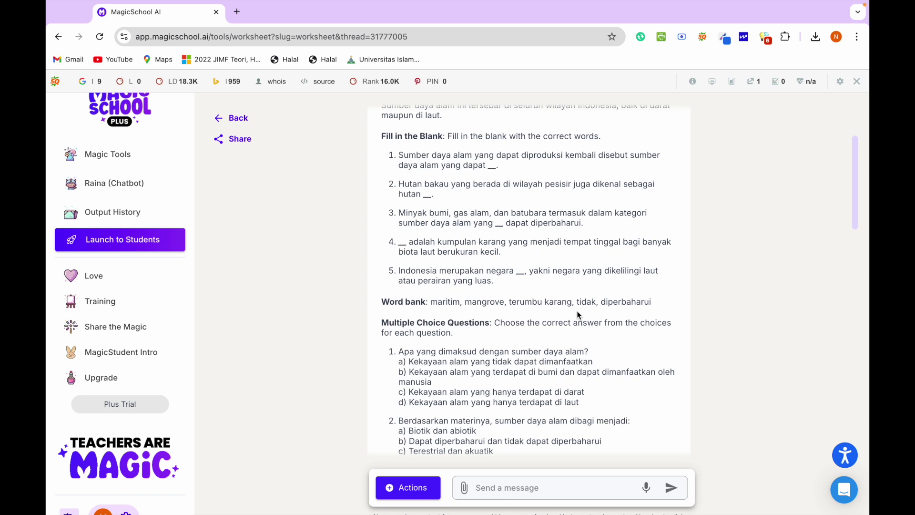
{"action": "scroll", "coordinate": [577, 314], "scroll_direction": "down", "scroll_amount": 3}
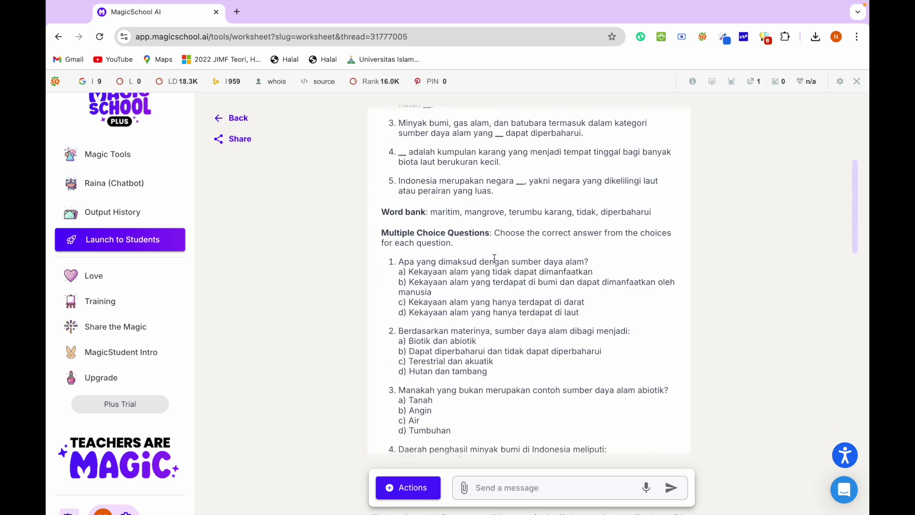
{"action": "scroll", "coordinate": [508, 287], "scroll_direction": "down", "scroll_amount": 7}
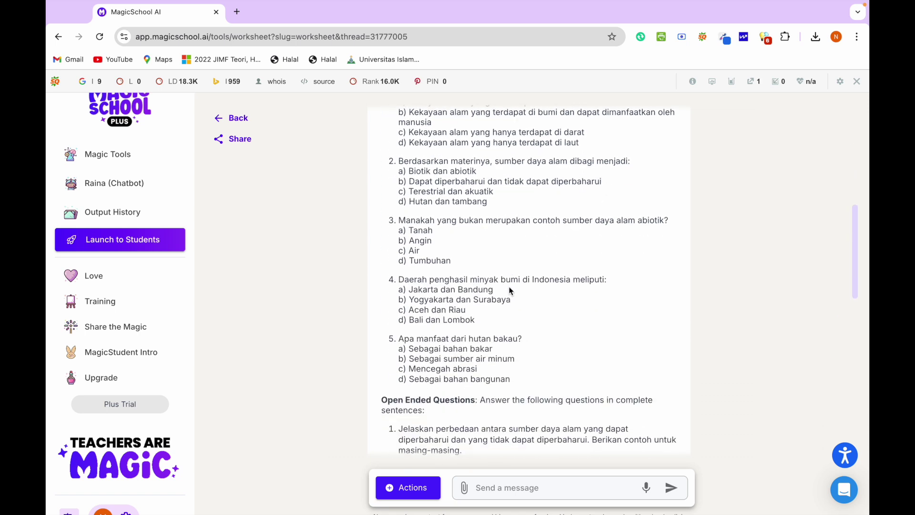
{"action": "scroll", "coordinate": [506, 296], "scroll_direction": "up", "scroll_amount": 1}
{"action": "scroll", "coordinate": [504, 304], "scroll_direction": "up", "scroll_amount": 10}
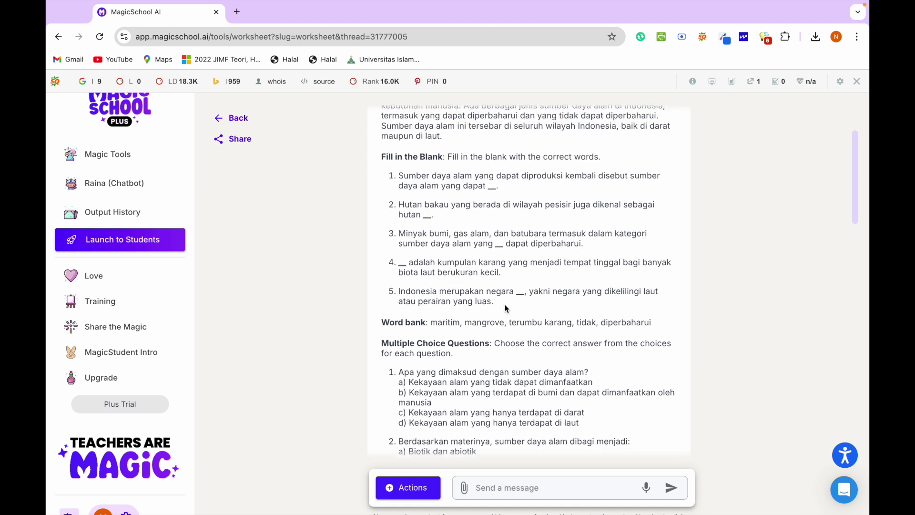
Check the worksheet through to the end of its answer key and export it to Microsoft Word.
{"action": "scroll", "coordinate": [464, 196], "scroll_direction": "down", "scroll_amount": 4}
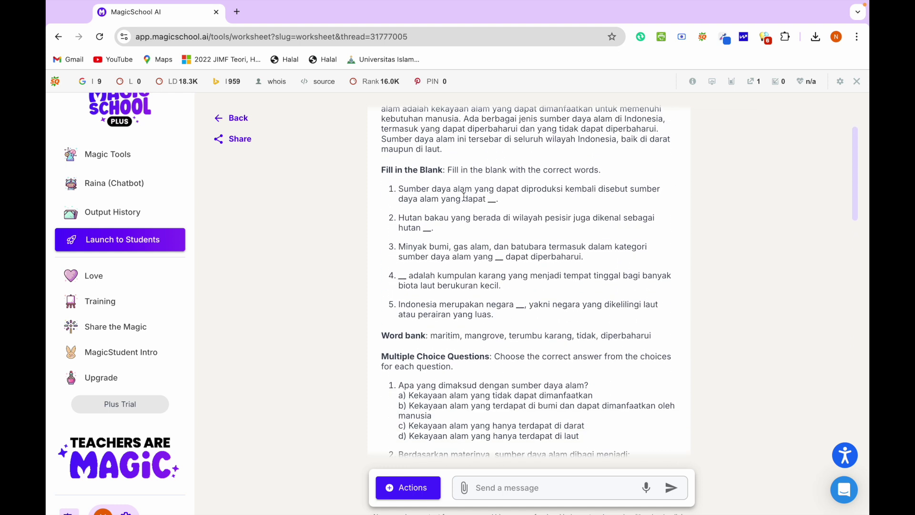
{"action": "scroll", "coordinate": [447, 253], "scroll_direction": "down", "scroll_amount": 12}
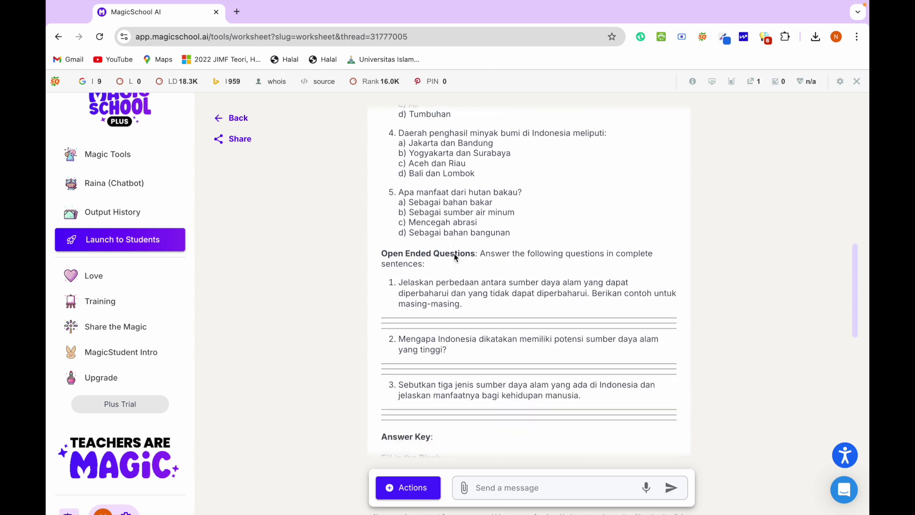
{"action": "scroll", "coordinate": [470, 269], "scroll_direction": "down", "scroll_amount": 7}
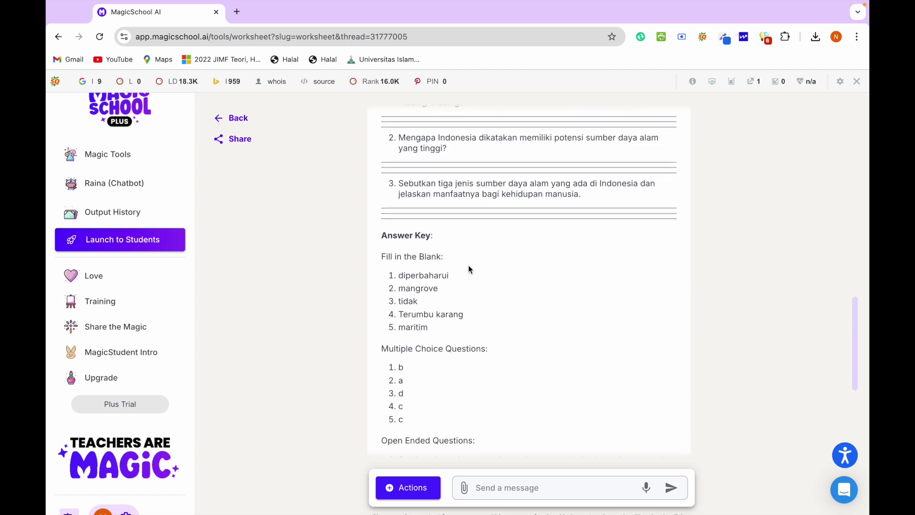
{"action": "scroll", "coordinate": [398, 258], "scroll_direction": "down", "scroll_amount": 9}
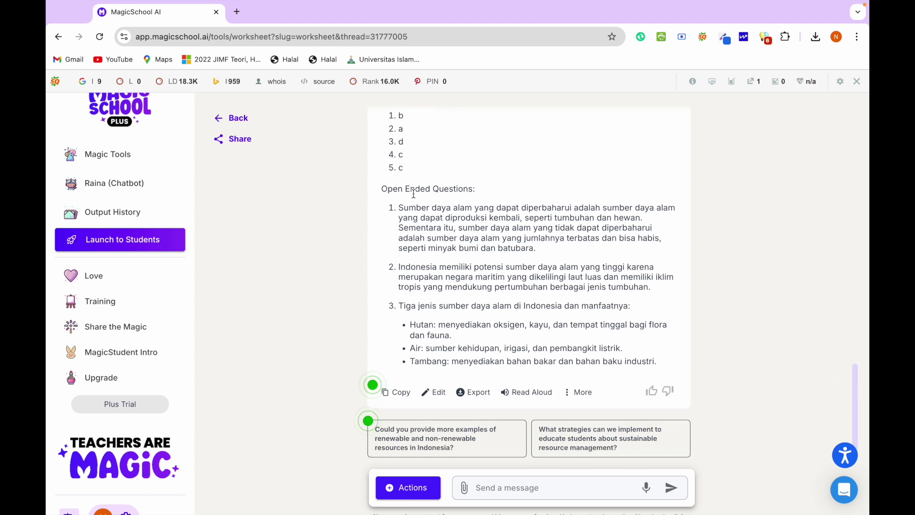
{"action": "left_click", "coordinate": [473, 399]}
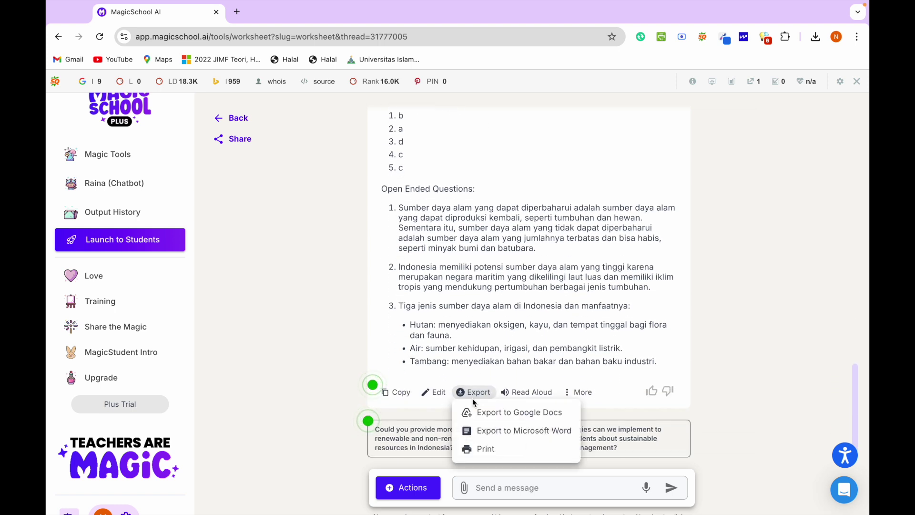
{"action": "left_click", "coordinate": [510, 435]}
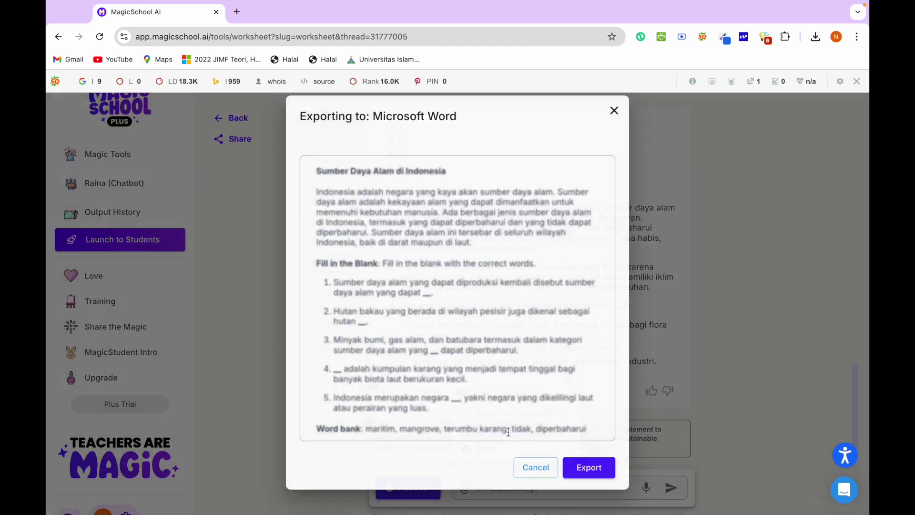
{"action": "left_click", "coordinate": [588, 469]}
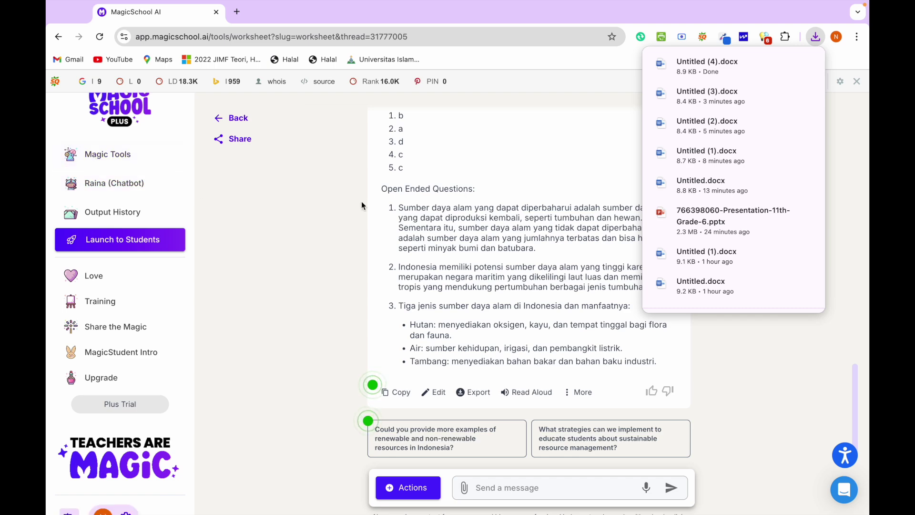
Return to the Magic Tools page and look over the tools offered in the All Tools list.
{"action": "scroll", "coordinate": [362, 195], "scroll_direction": "down", "scroll_amount": 1}
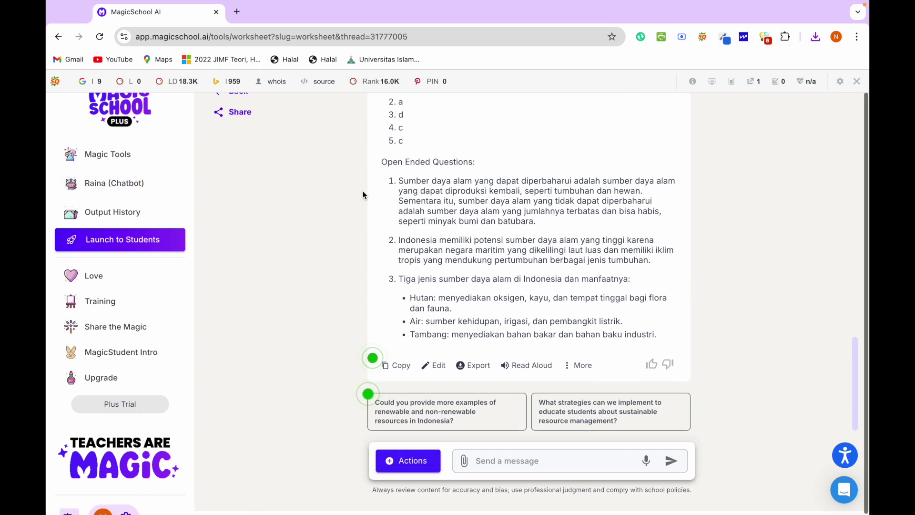
{"action": "scroll", "coordinate": [362, 194], "scroll_direction": "up", "scroll_amount": 5}
{"action": "scroll", "coordinate": [363, 195], "scroll_direction": "down", "scroll_amount": 3}
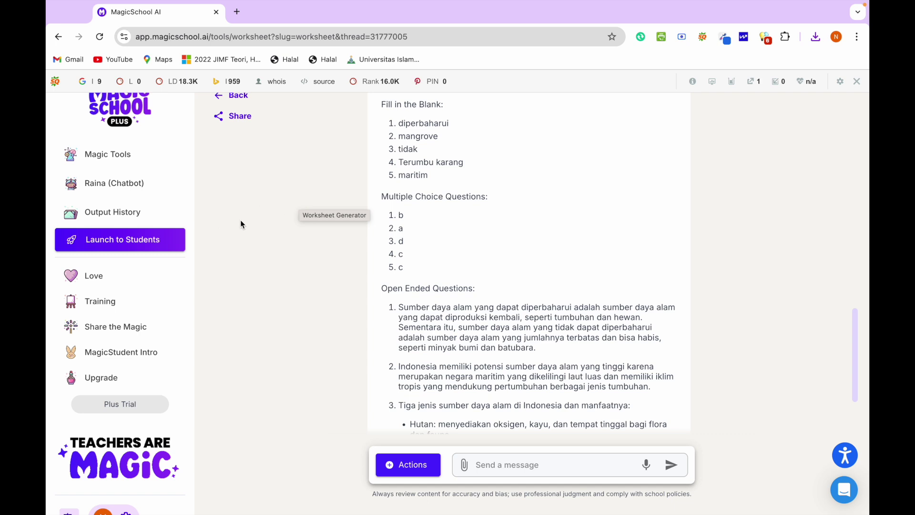
{"action": "left_click", "coordinate": [126, 159]}
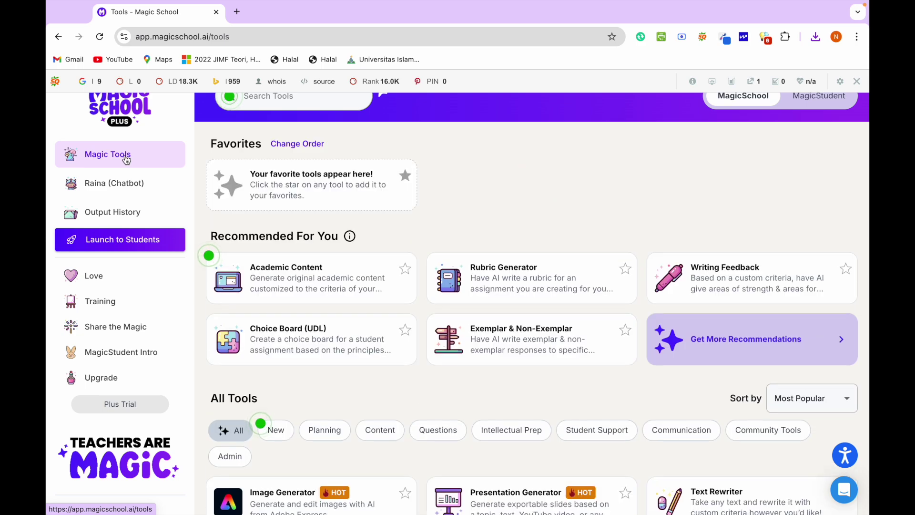
{"action": "scroll", "coordinate": [126, 159], "scroll_direction": "left", "scroll_amount": 5}
{"action": "scroll", "coordinate": [126, 160], "scroll_direction": "left", "scroll_amount": 5}
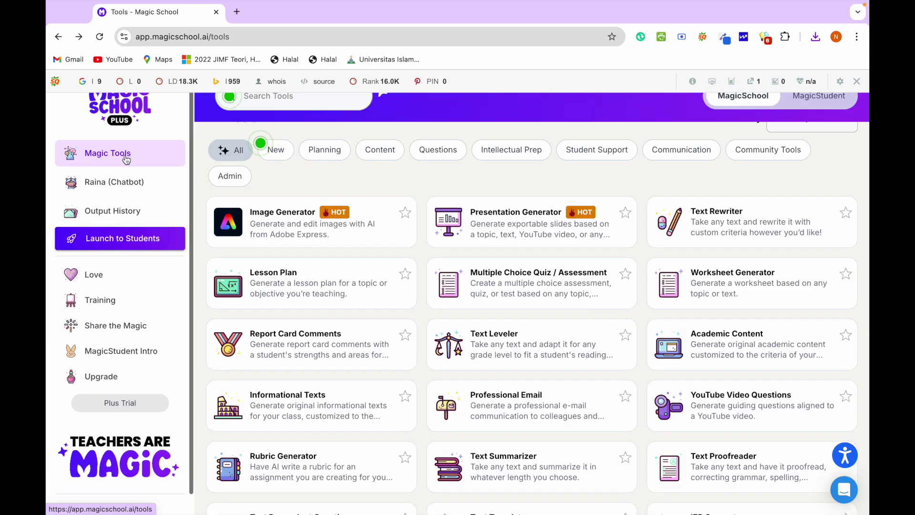
{"action": "scroll", "coordinate": [126, 159], "scroll_direction": "down", "scroll_amount": 1}
{"action": "scroll", "coordinate": [337, 255], "scroll_direction": "down", "scroll_amount": 2}
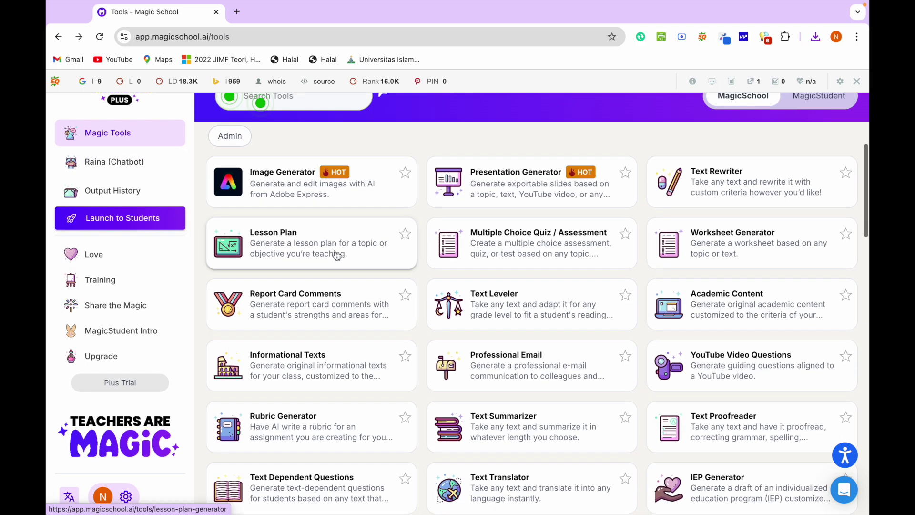
{"action": "scroll", "coordinate": [337, 255], "scroll_direction": "up", "scroll_amount": 1}
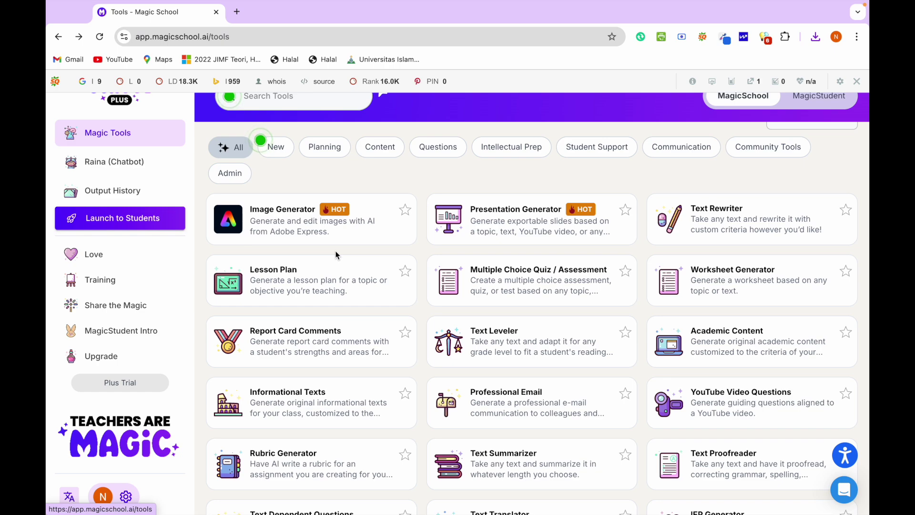
Show the overview of all open desktops and full-screen apps to switch away from Chrome.
{"action": "key", "text": "ctrl+Up"}
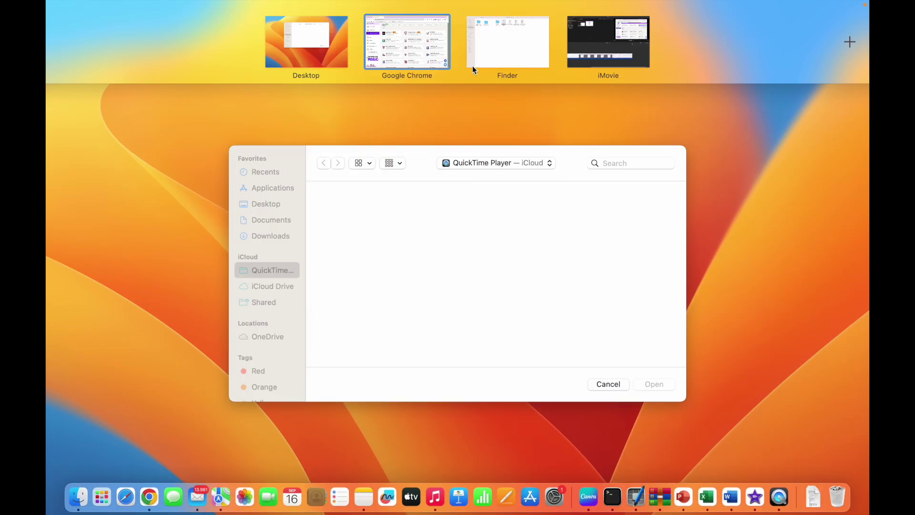